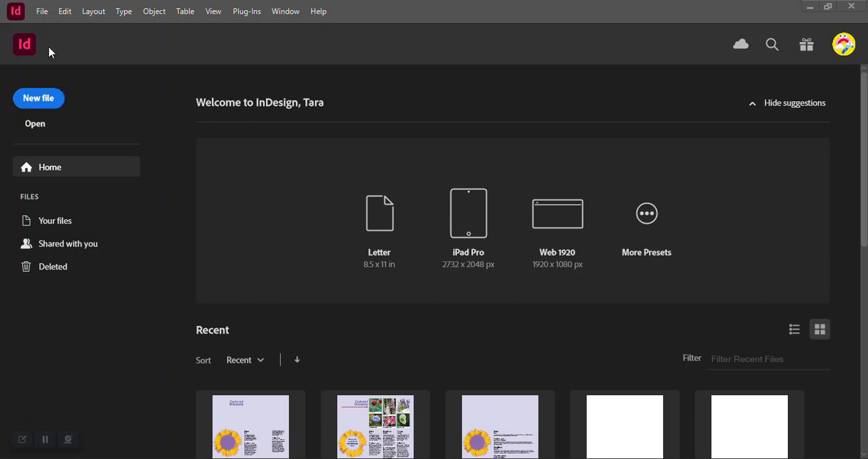
- Open the 04_Start and 04_End documents together from the Lesson04 folder and dismiss the links notice
left_click(41, 11)
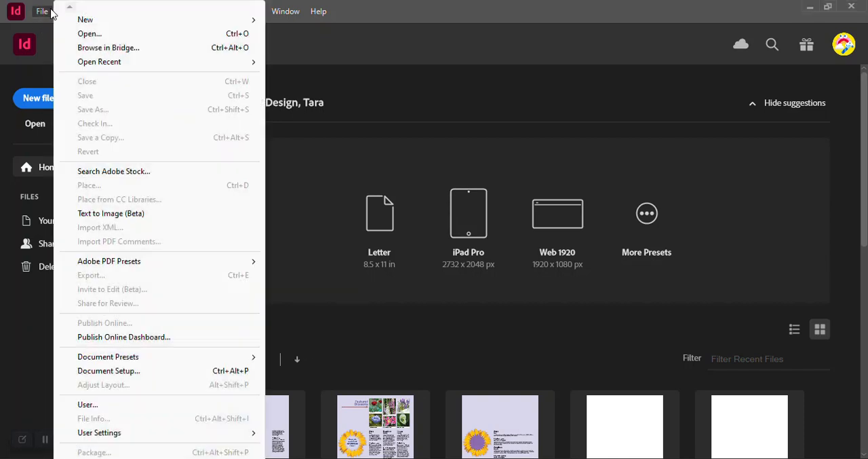
left_click(81, 34)
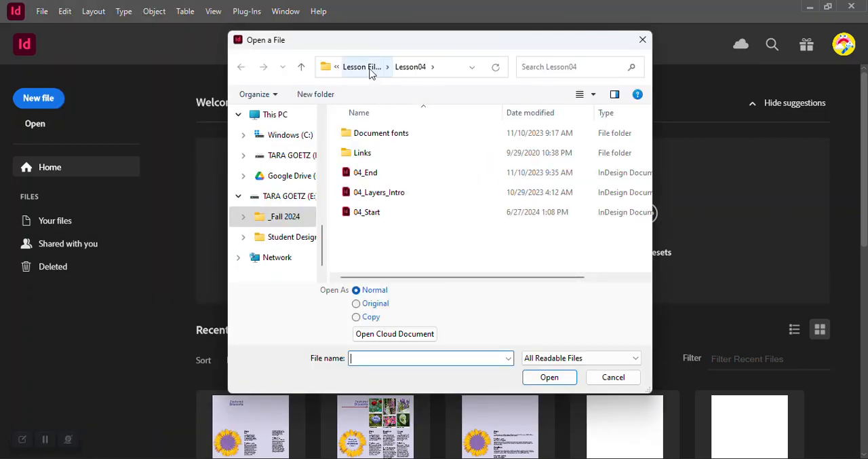
left_click(366, 212)
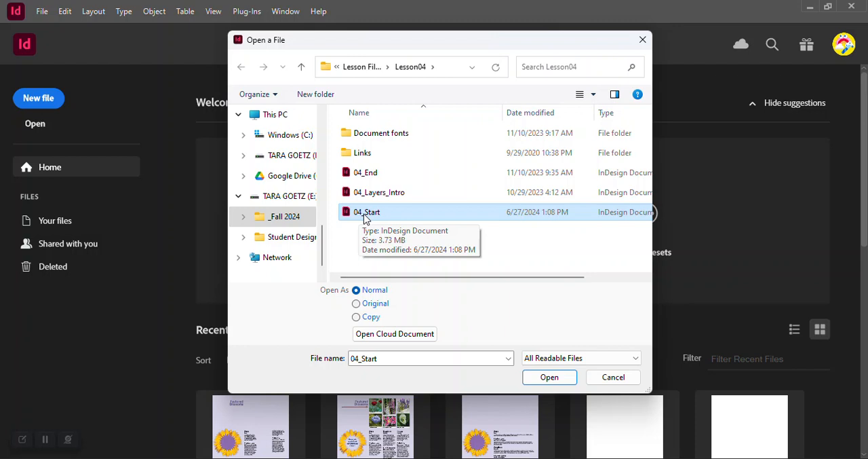
left_click(372, 172, "ctrl")
left_click(542, 378)
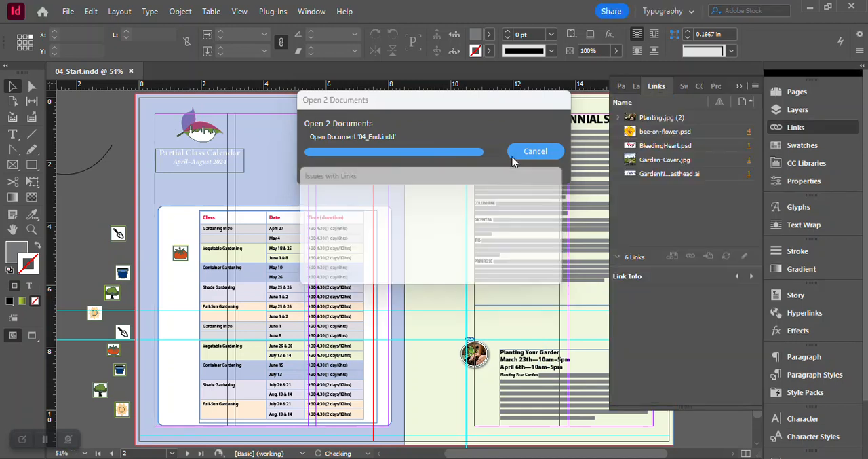
left_click(510, 272)
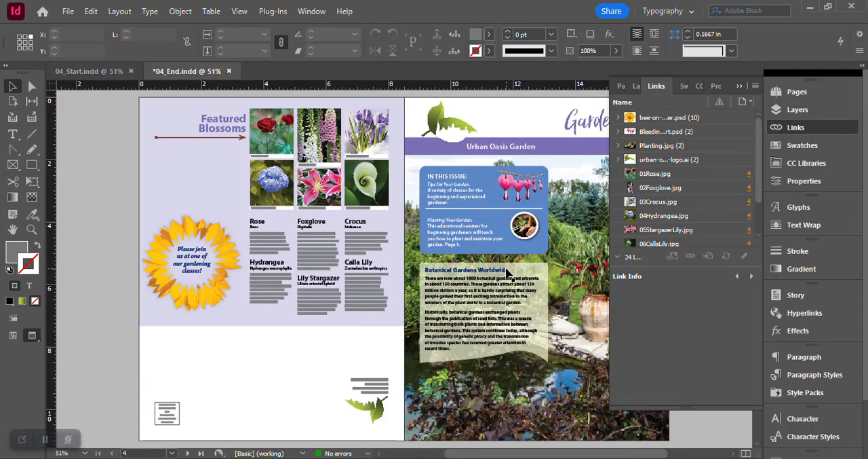
- Show the page overview instead of the links list and examine both spreads of the finished newsletter in 04_End
left_click(808, 129)
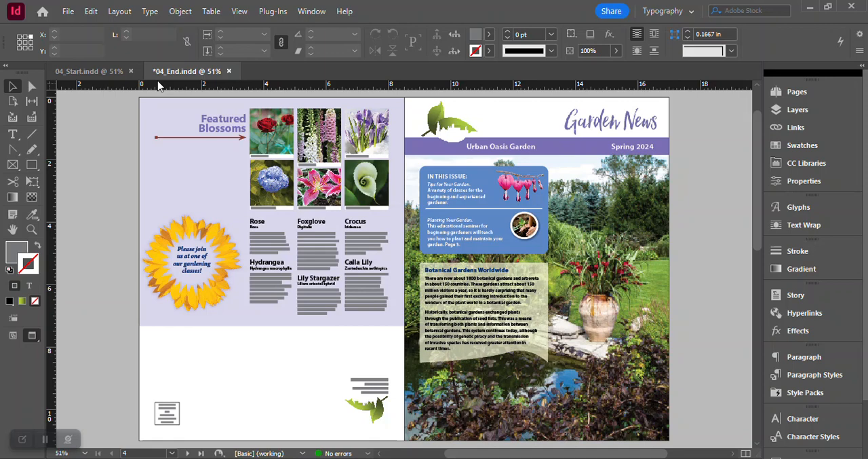
left_click(800, 93)
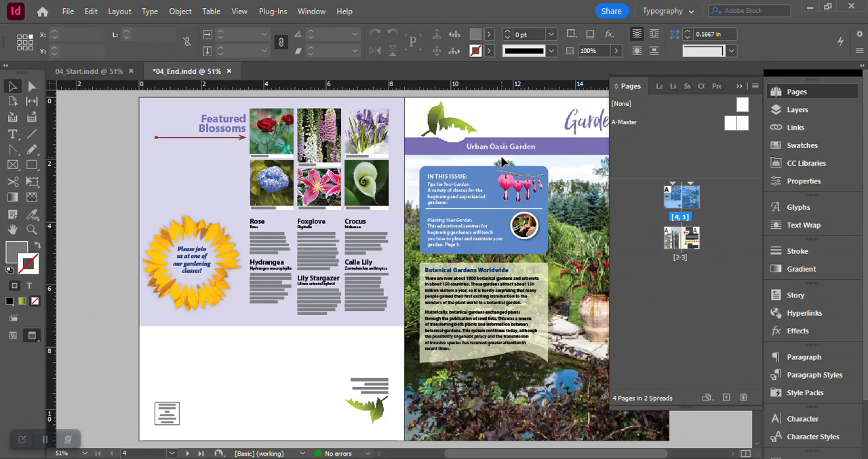
scroll(503, 160, "down", 10)
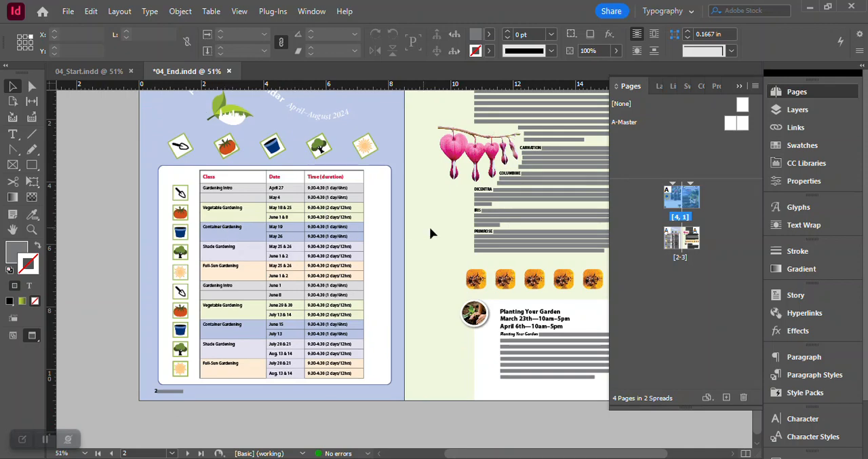
scroll(458, 232, "up", 10)
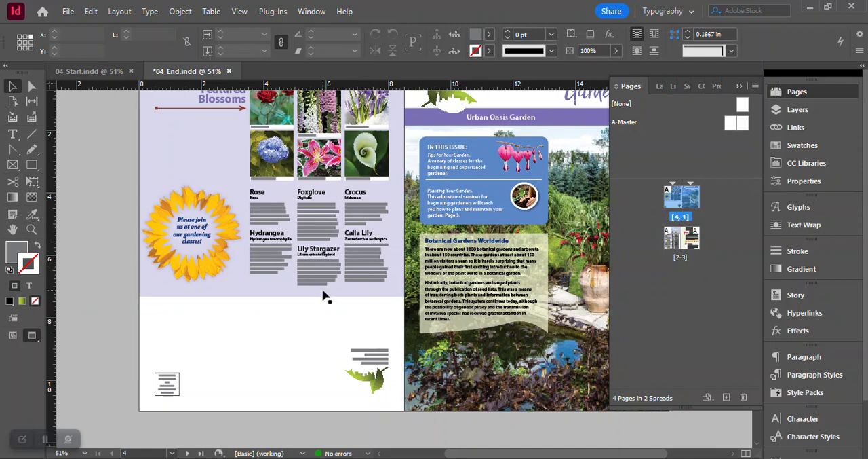
scroll(323, 297, "up", 1)
scroll(324, 297, "up", 1)
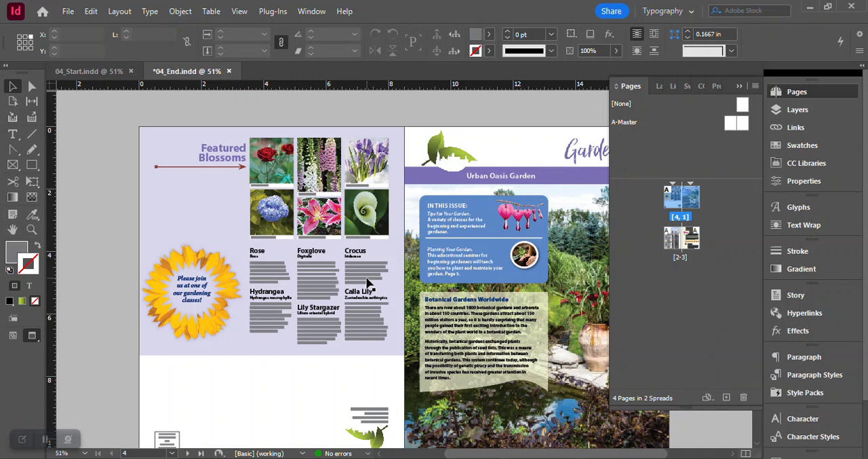
- Switch to 04_Start and examine its two spreads, including the Botanical Gardens Worldwide text frame on the cover
left_click(98, 74)
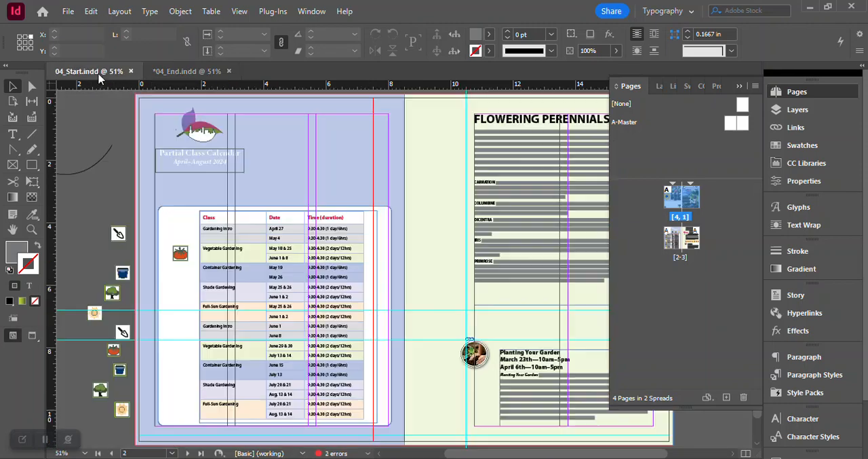
scroll(447, 220, "up", 10)
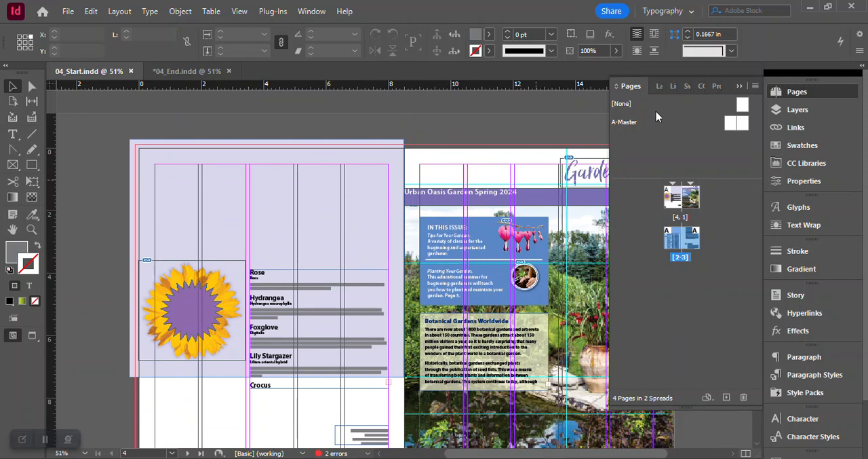
left_click(792, 94)
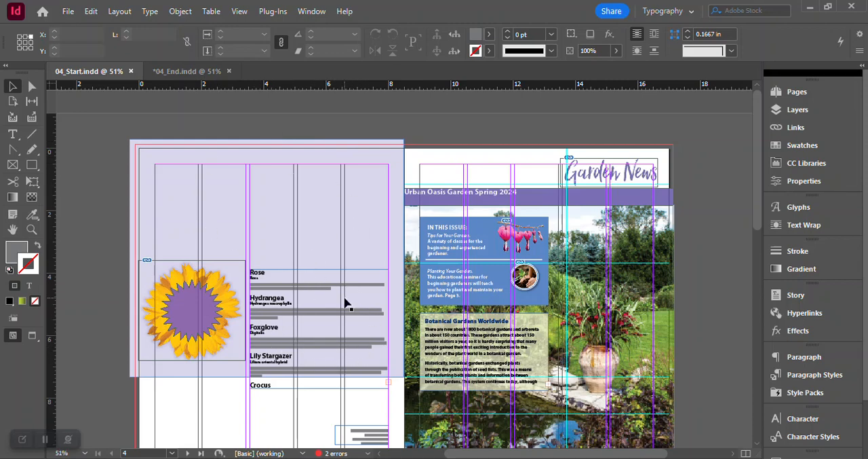
scroll(378, 300, "down", 3)
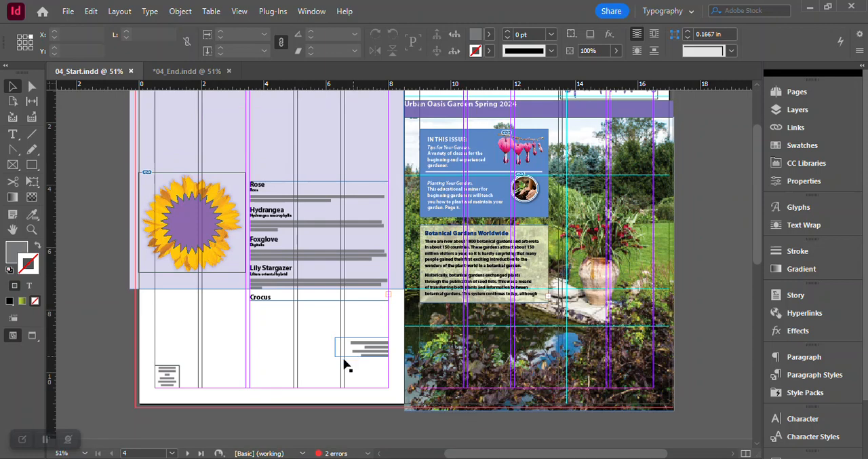
scroll(370, 355, "up", 2)
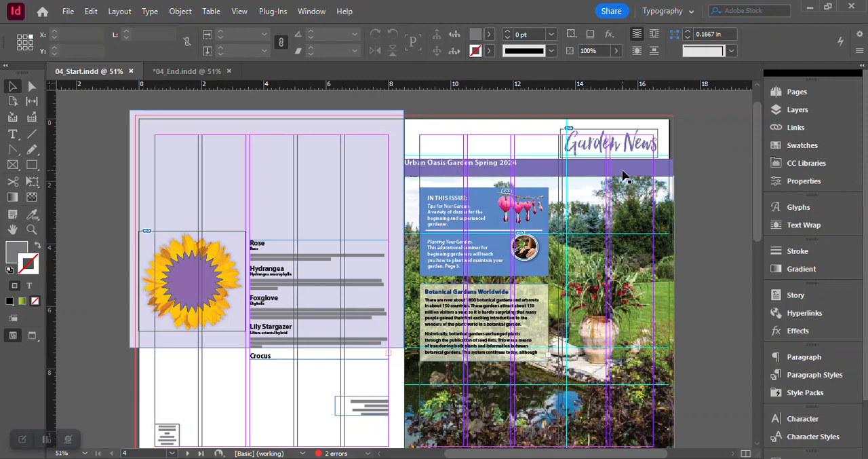
left_click(476, 323)
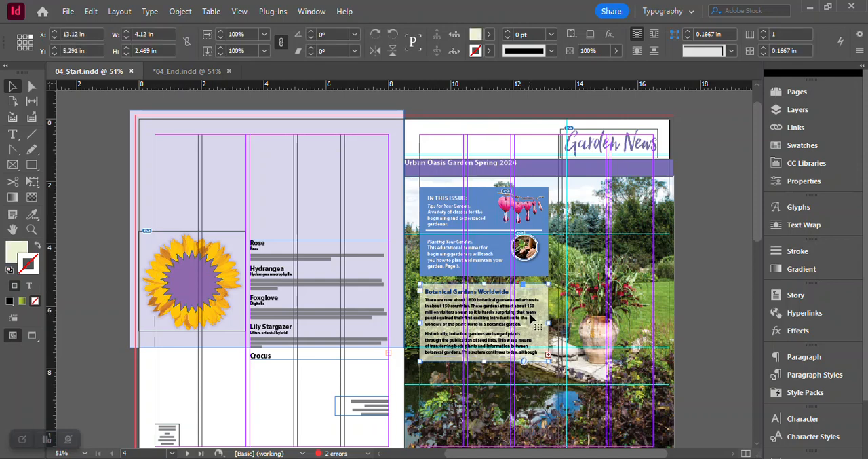
scroll(533, 319, "down", 1)
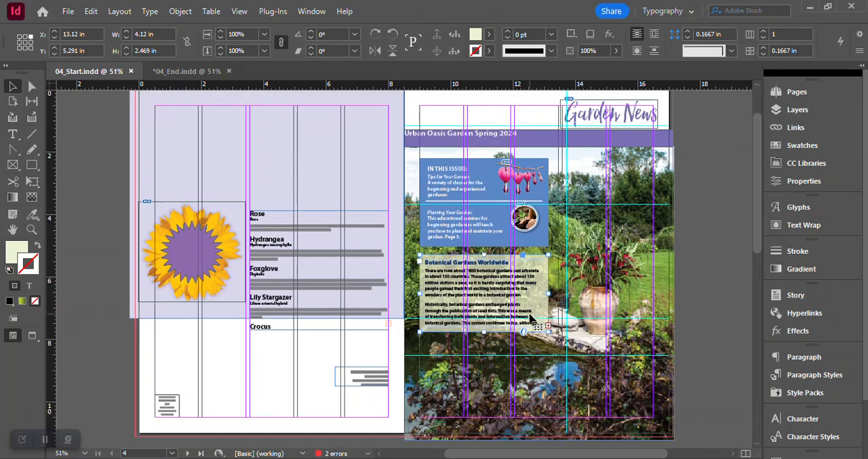
scroll(533, 319, "down", 10)
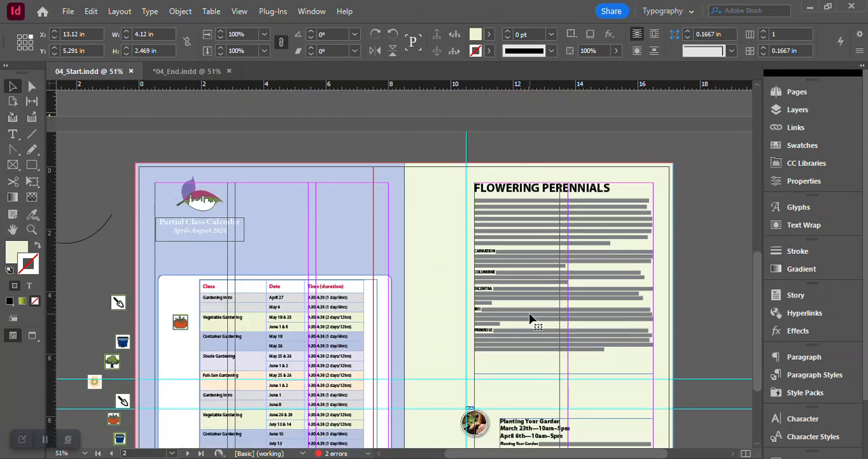
scroll(532, 319, "down", 2)
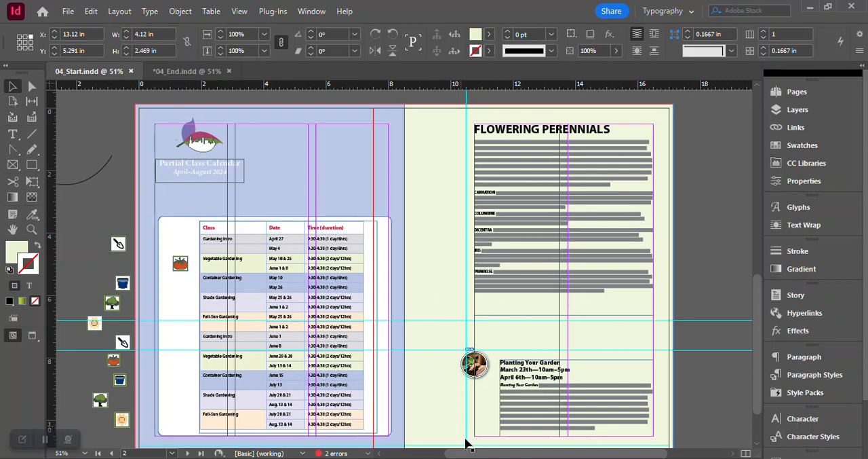
- Inspect the curved paths on the pasteboard beside page 2 of 04_Start and compare the document with 04_End
left_click_drag(467, 453, 426, 452)
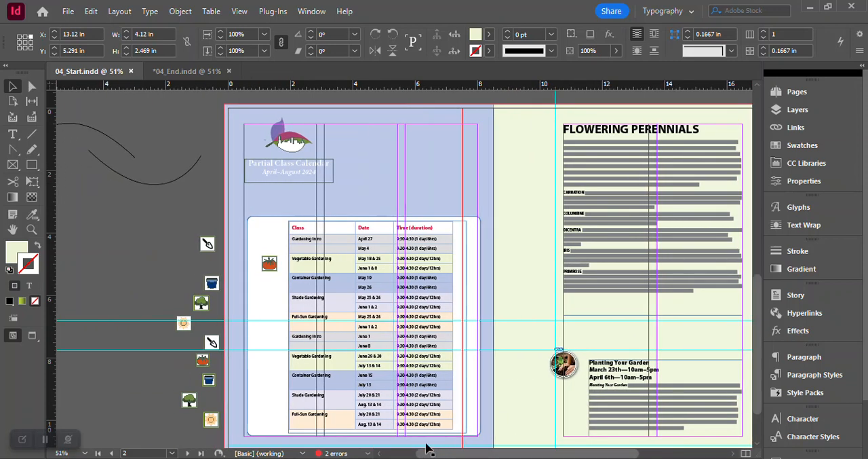
left_click(136, 188)
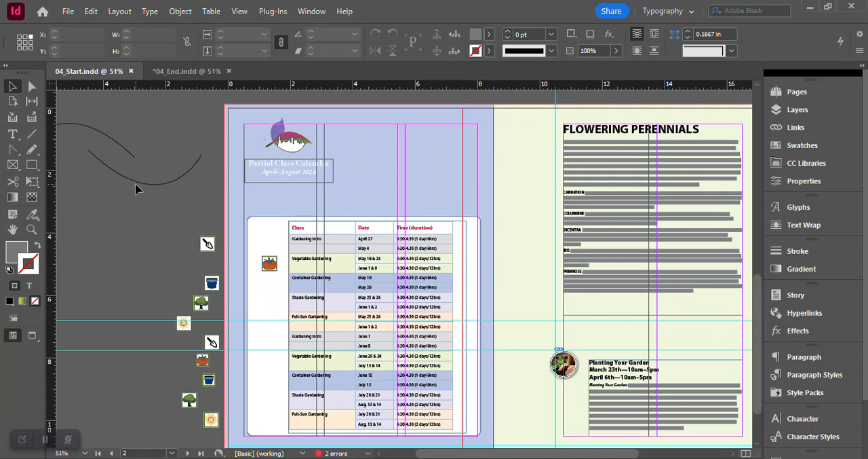
left_click(136, 184)
left_click(116, 146)
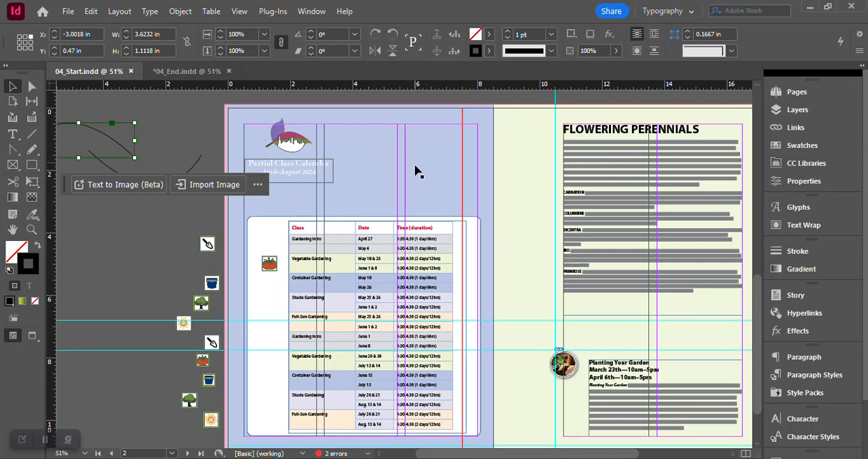
left_click_drag(555, 453, 583, 453)
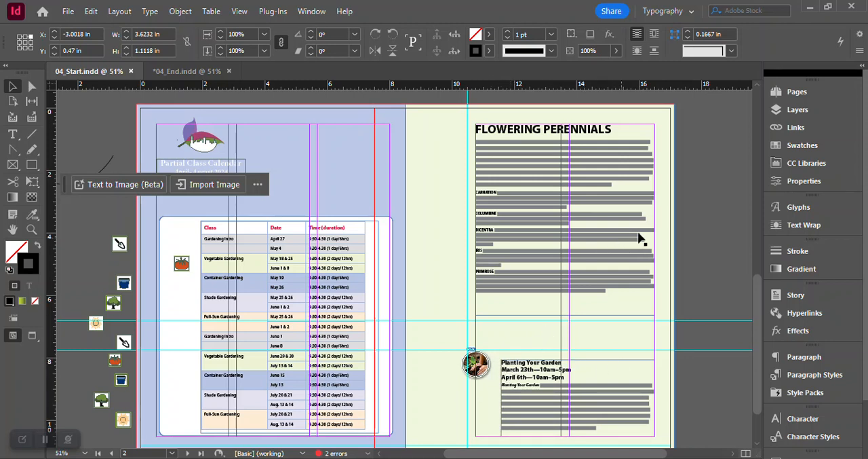
left_click(190, 71)
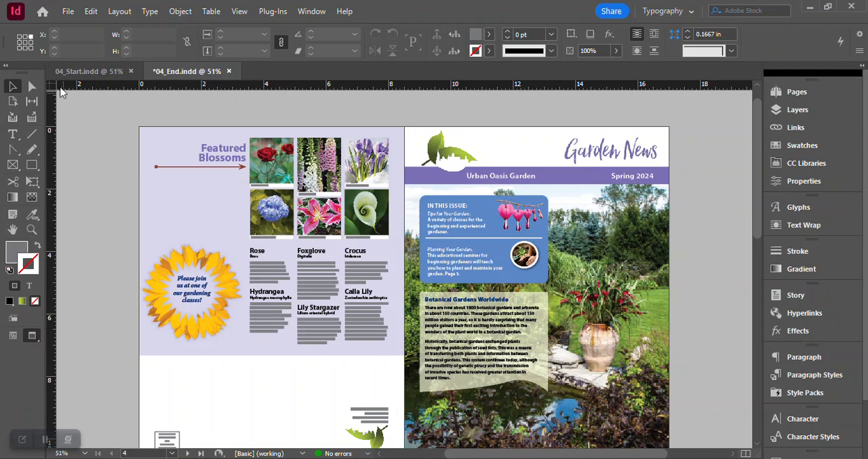
left_click(84, 74)
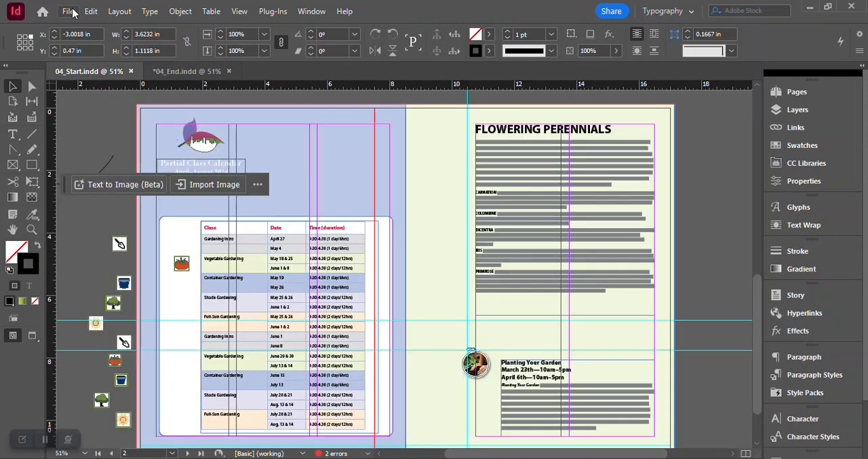
- Start saving 04_Start under a new name and choose the Lesson04 folder inside My Files as the destination
left_click(70, 11)
left_click(120, 110)
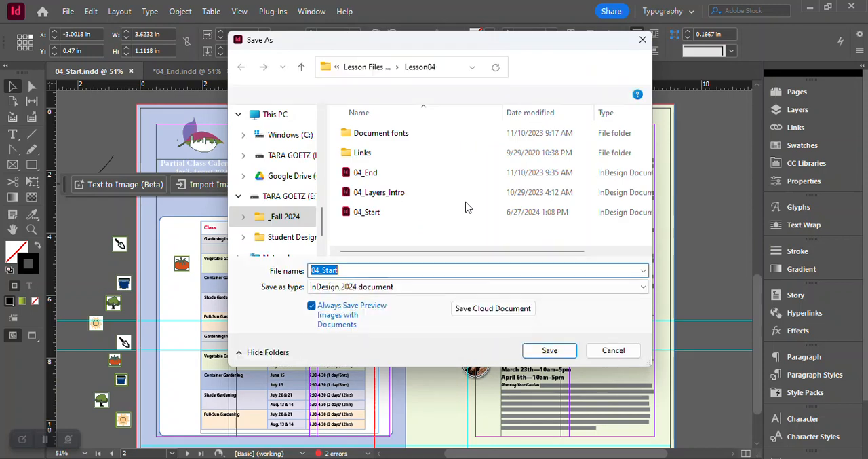
left_click(348, 270)
double_click(348, 270)
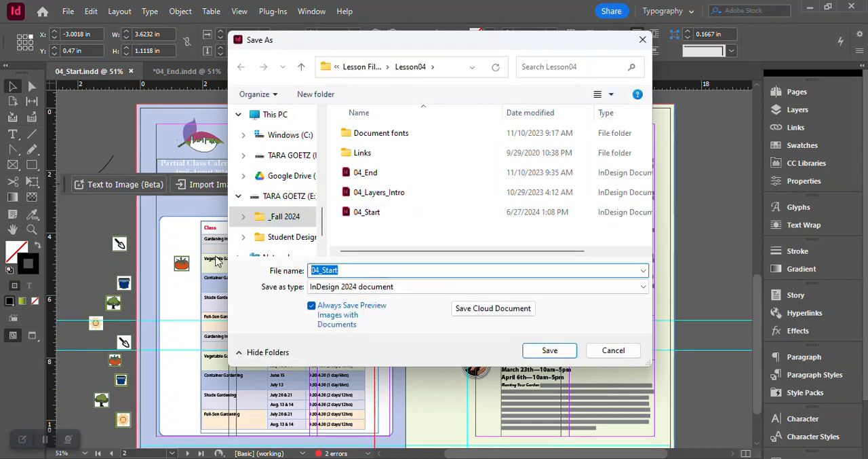
left_click(328, 270)
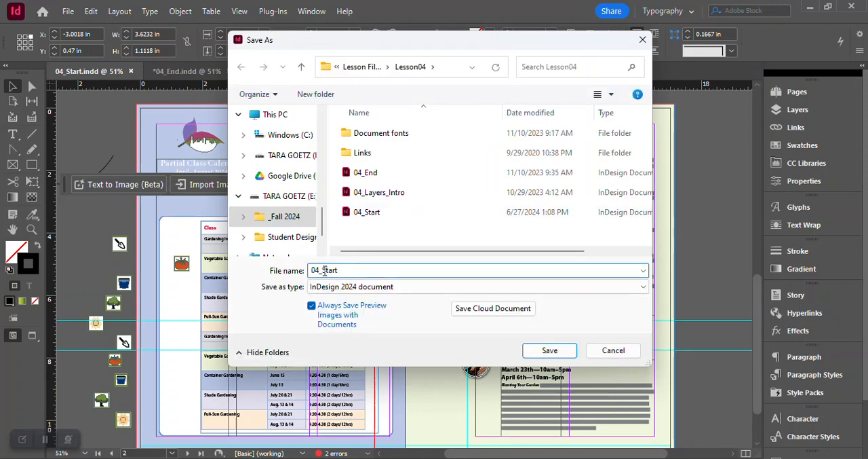
left_click_drag(323, 270, 377, 268)
left_click(365, 68)
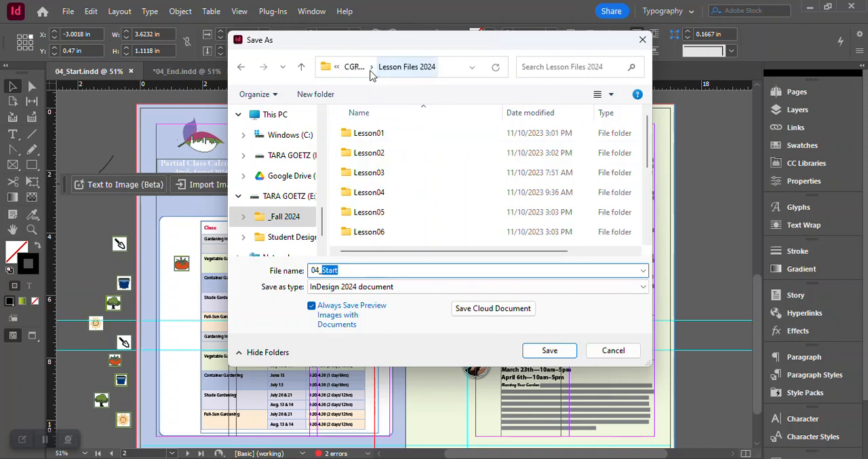
left_click(355, 67)
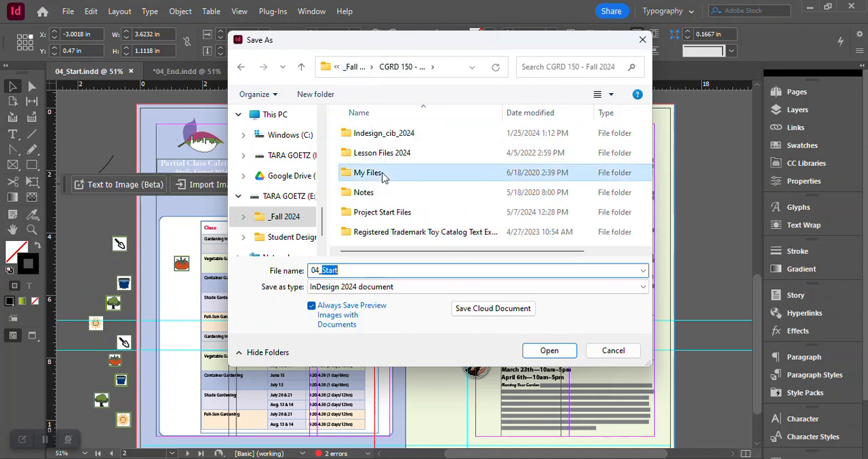
double_click(382, 173)
double_click(382, 192)
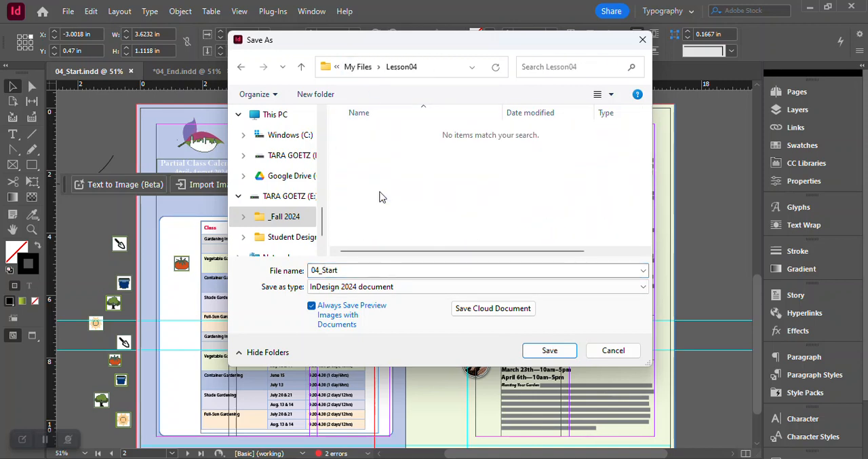
- Name the new document file 04_Objects and save it
double_click(319, 270)
left_click(319, 270)
double_click(319, 271)
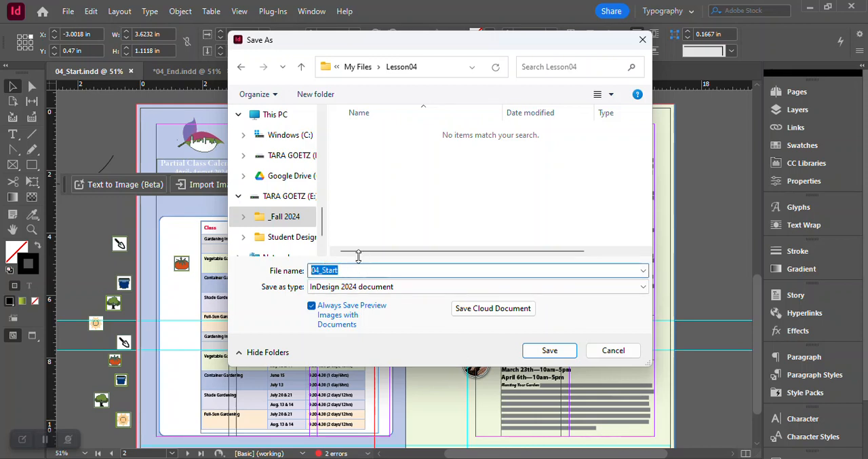
left_click(361, 270)
key("BackSpace")
key("BackSpace")
key("BackSpace")
key("BackSpace")
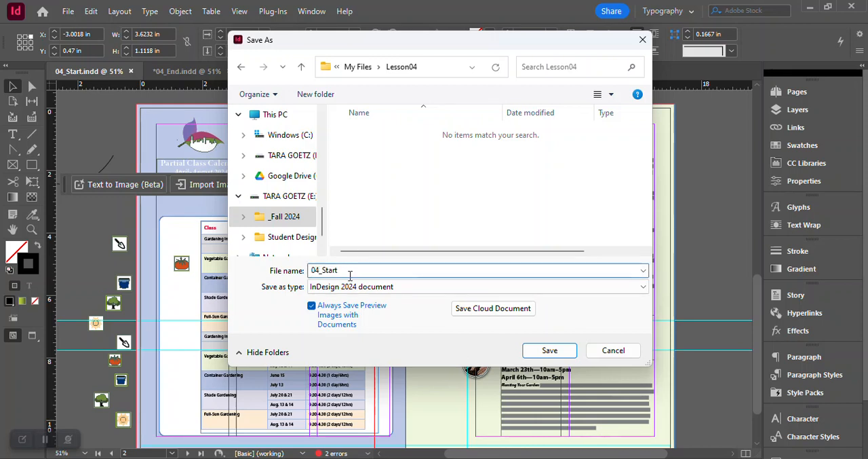
key("BackSpace")
type("Ov")
key("BackSpace")
type("bjwx")
key("BackSpace")
key("BackSpace")
type("ects")
key("Return")
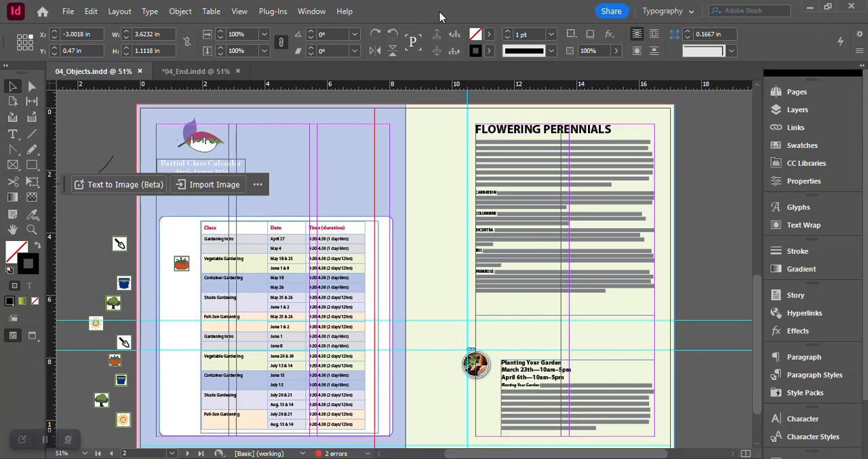
scroll(574, 240, "up", 10)
scroll(576, 240, "up", 3)
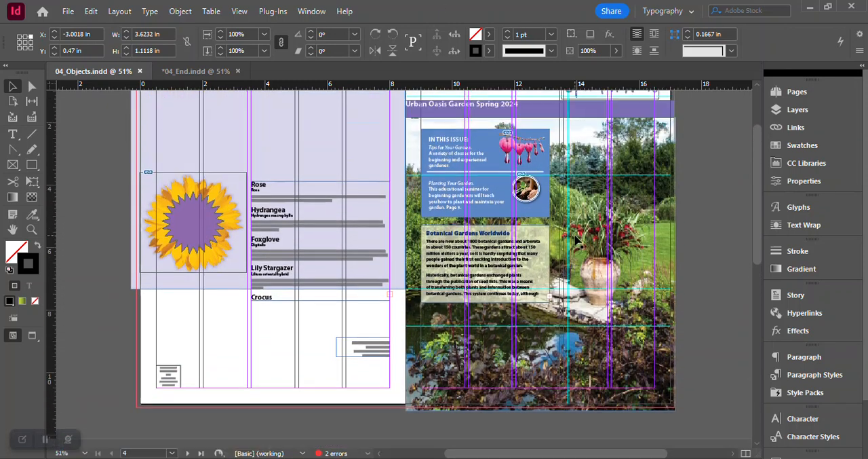
- Review the Arrange commands for changing the stacking order of objects
scroll(575, 241, "up", 1)
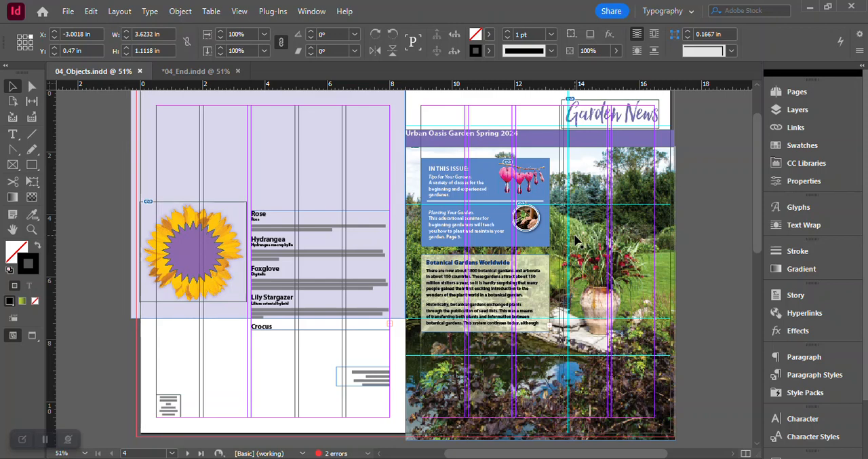
left_click(181, 12)
mouse_move(232, 42)
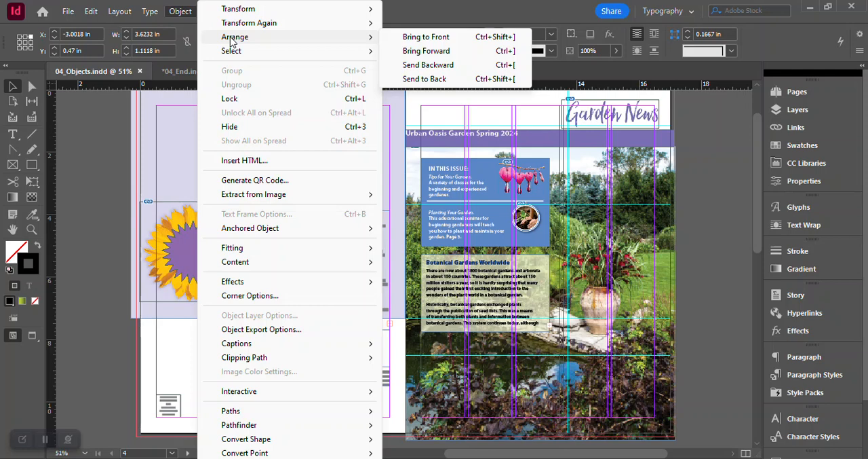
left_click(404, 9)
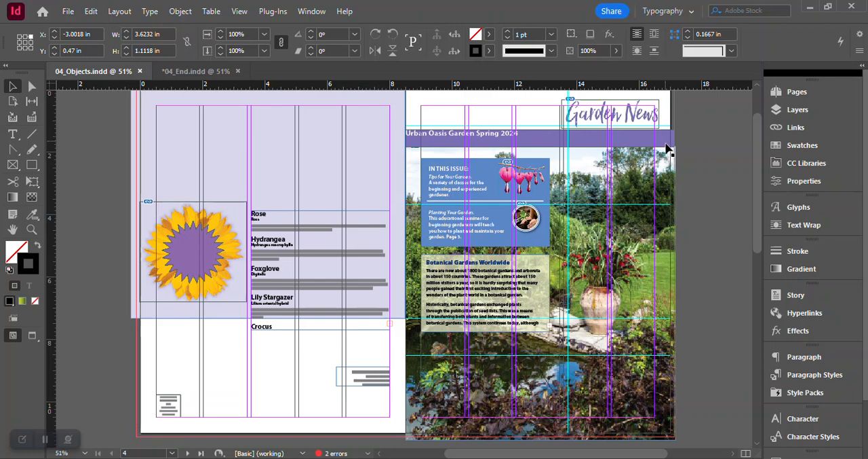
- Examine both spreads of 04_Objects in Preview mode and return to Normal view at the cover spread
scroll(667, 149, "up", 1)
scroll(672, 158, "down", 6)
scroll(671, 157, "down", 6)
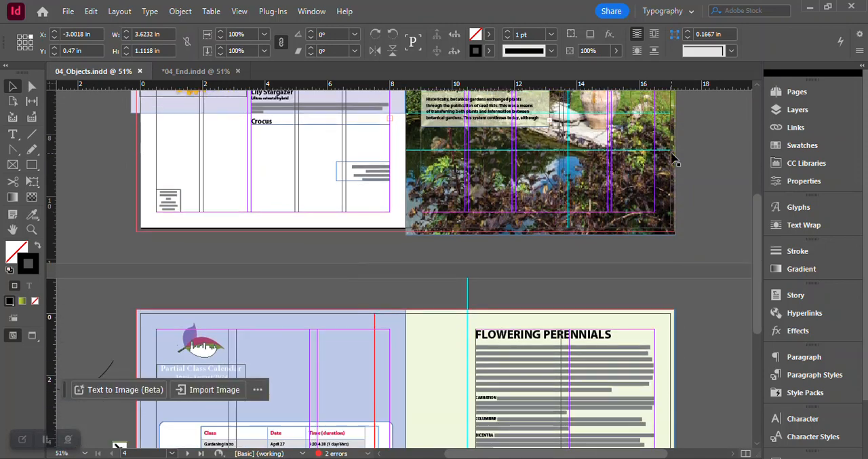
scroll(671, 154, "down", 5)
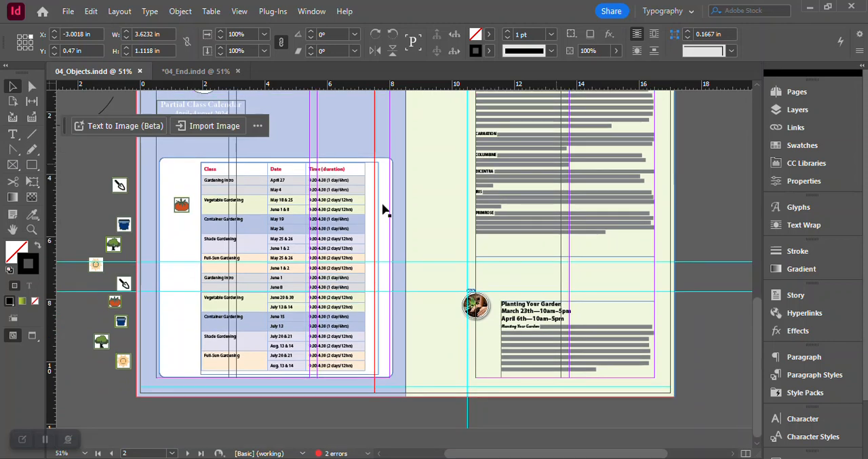
left_click(35, 342)
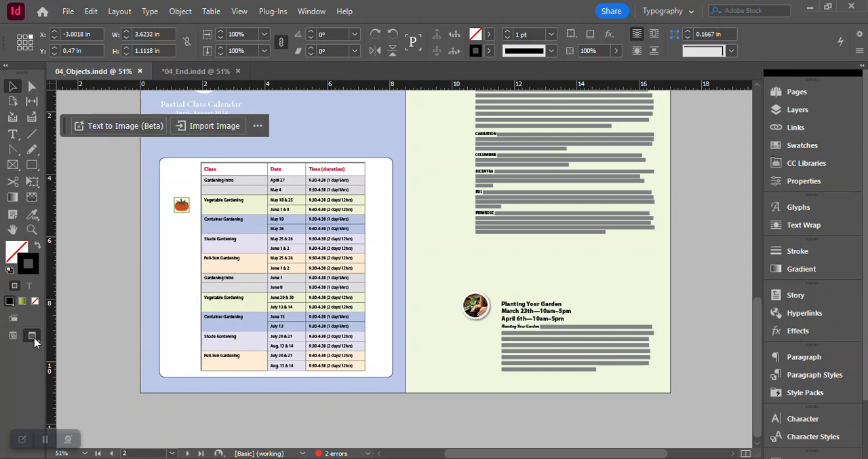
scroll(312, 271, "up", 5)
scroll(314, 298, "up", 7)
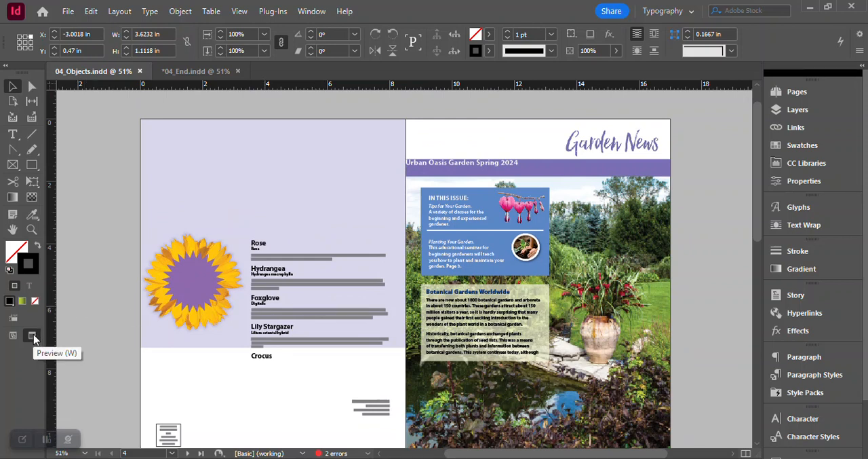
left_click(11, 337)
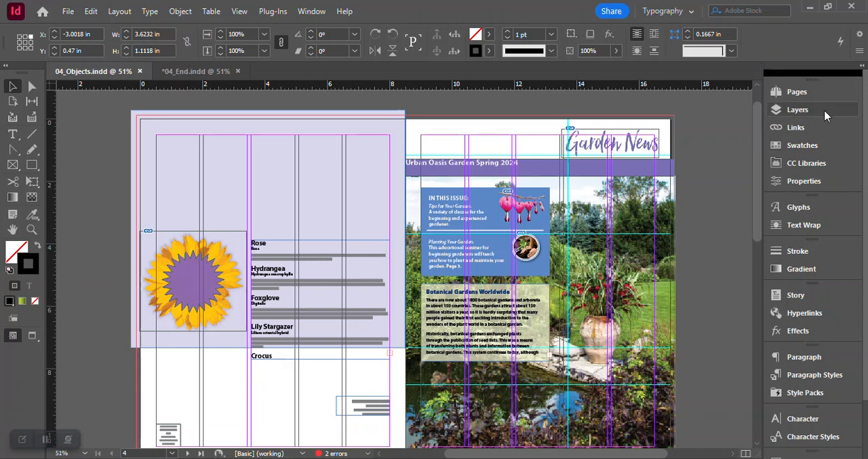
- Expand the Graphics and Text layers and examine the objects each one contains
left_click(798, 110)
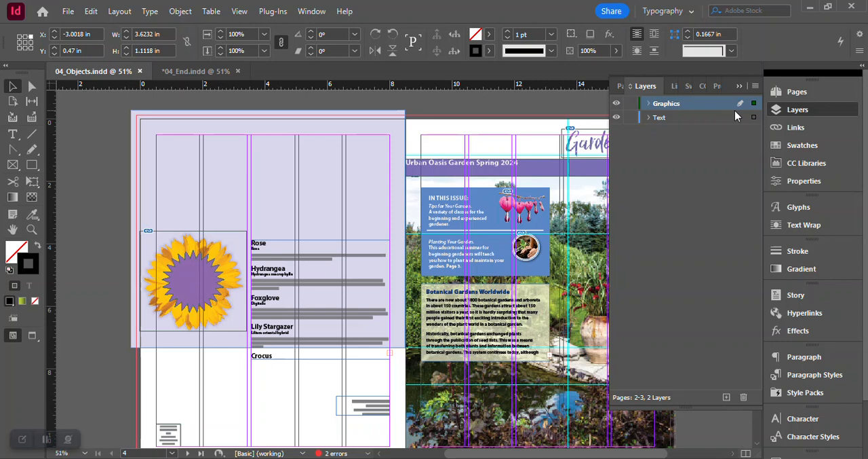
left_click(649, 118)
left_click(649, 104)
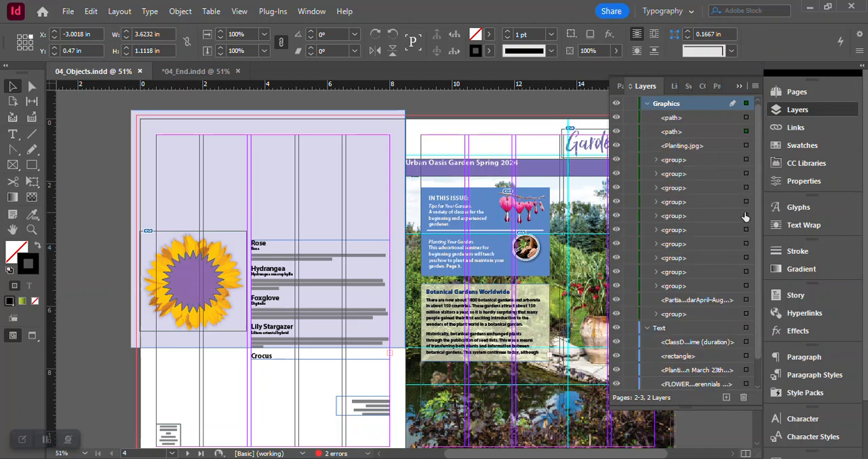
scroll(745, 215, "down", 2)
scroll(723, 154, "up", 2)
scroll(685, 310, "down", 2)
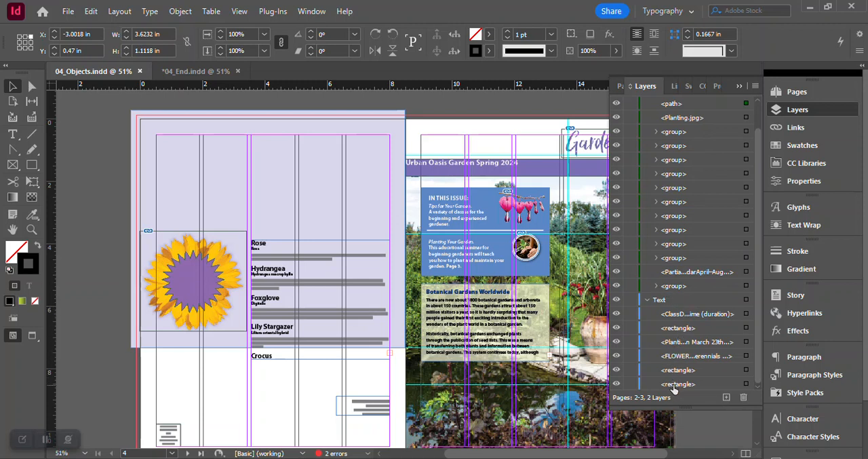
- Try moving the Botanical Gardens Worldwide text frame from the Text layer to the Graphics layer, and undo the move
left_click(500, 327)
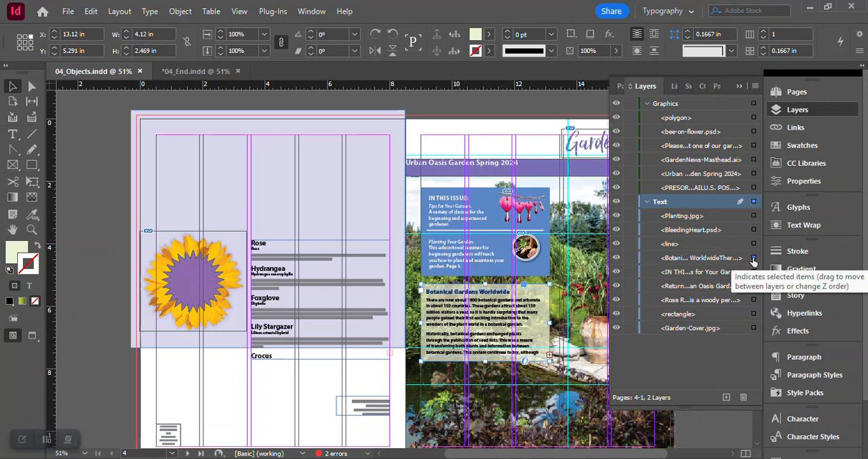
left_click_drag(754, 262, 746, 109)
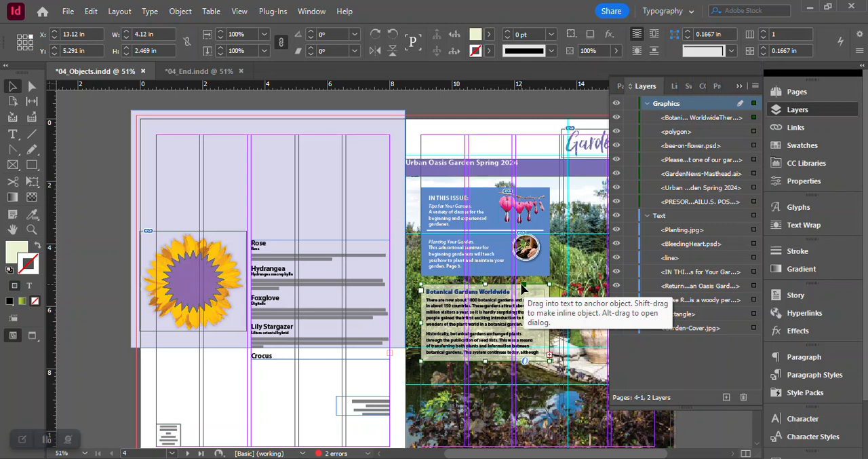
key("ctrl+z")
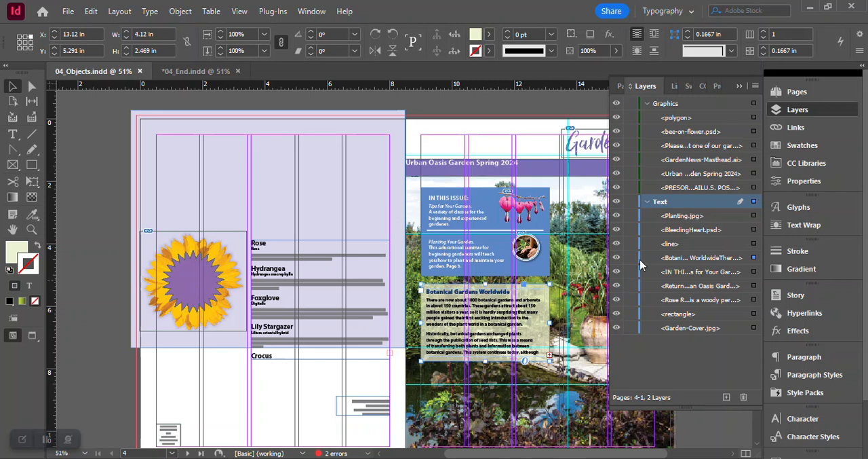
- Collapse the Graphics and Text layers and add a new layer between them
left_click(646, 201)
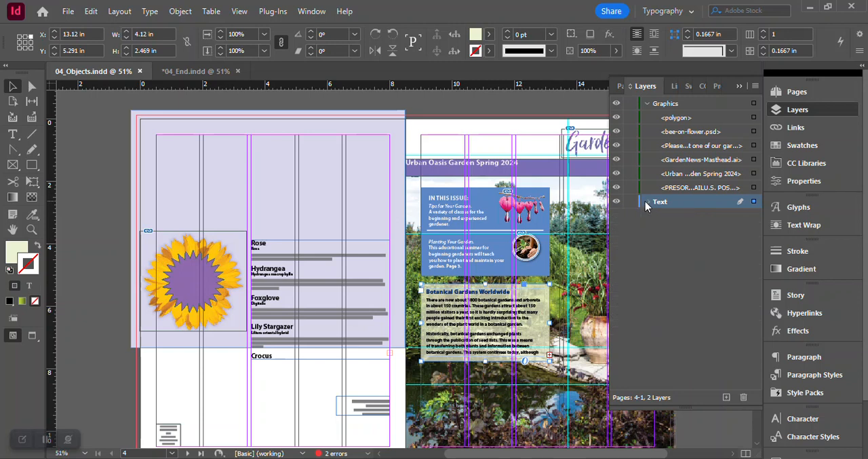
left_click(648, 106)
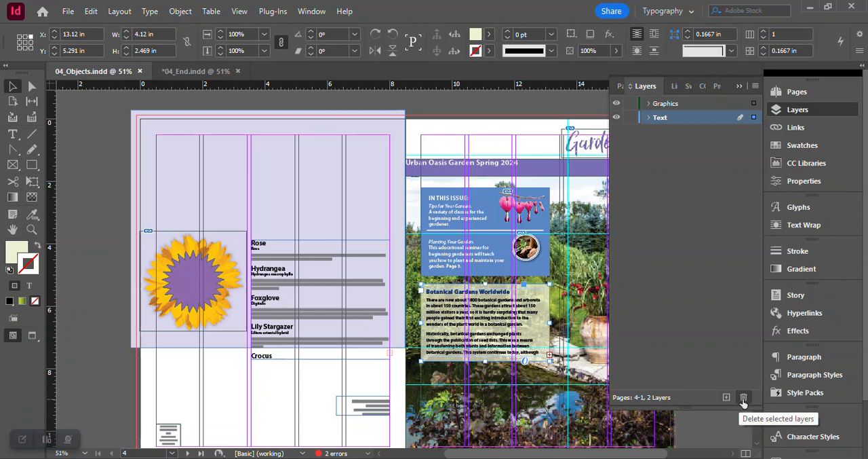
left_click(755, 87)
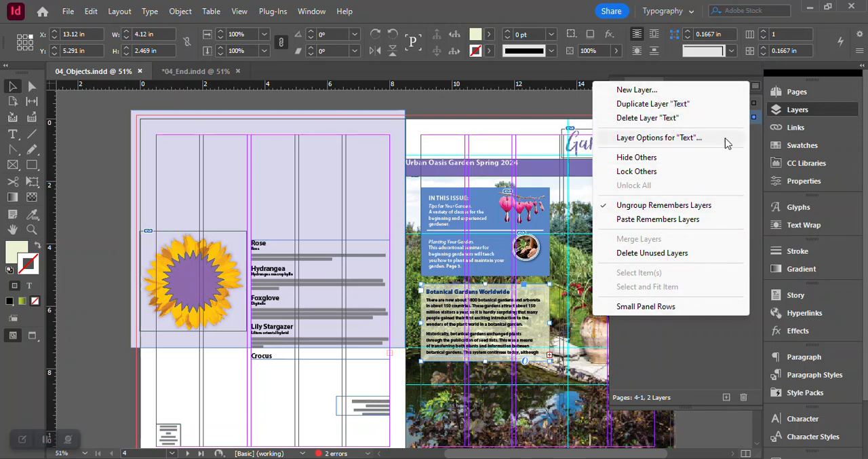
left_click(759, 85)
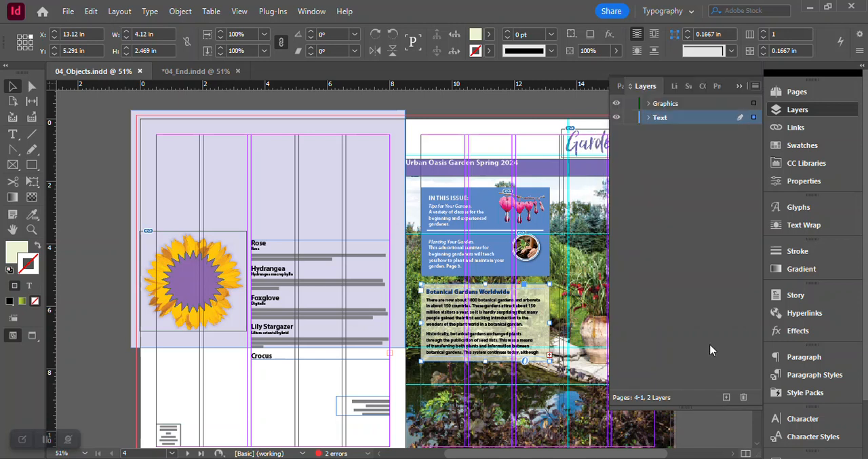
left_click(729, 397)
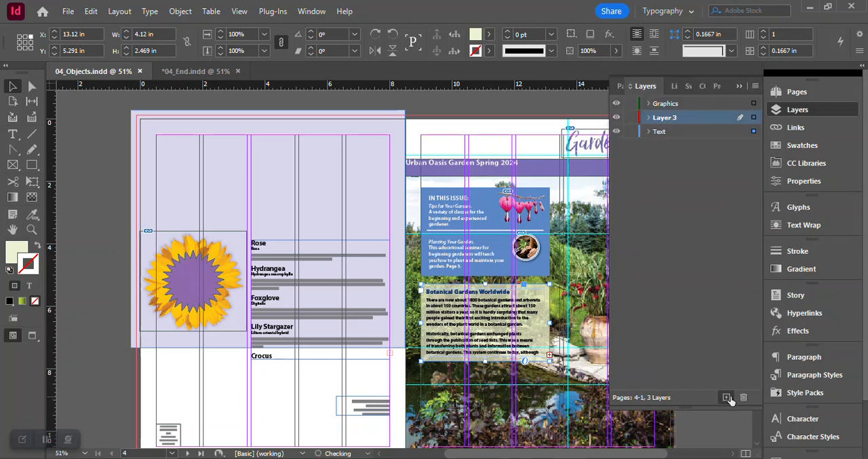
- Name the new layer Background with the color Green and place it below the Text layer
double_click(669, 120)
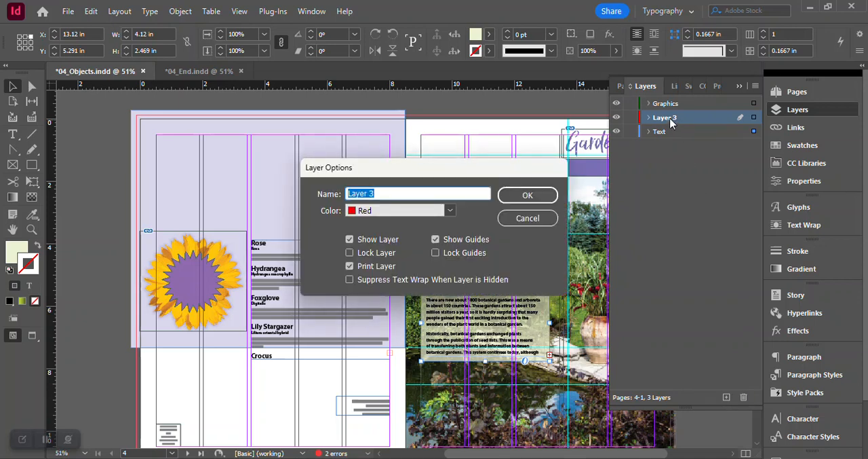
type("Background")
left_click(450, 210)
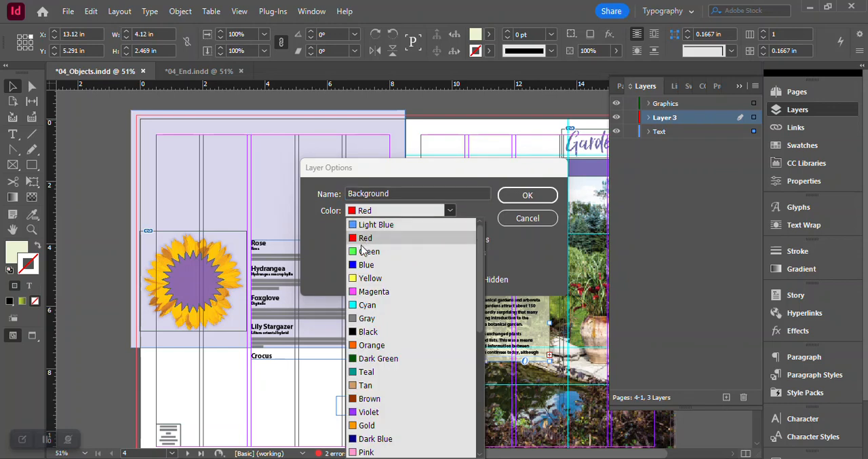
left_click(364, 251)
left_click(530, 197)
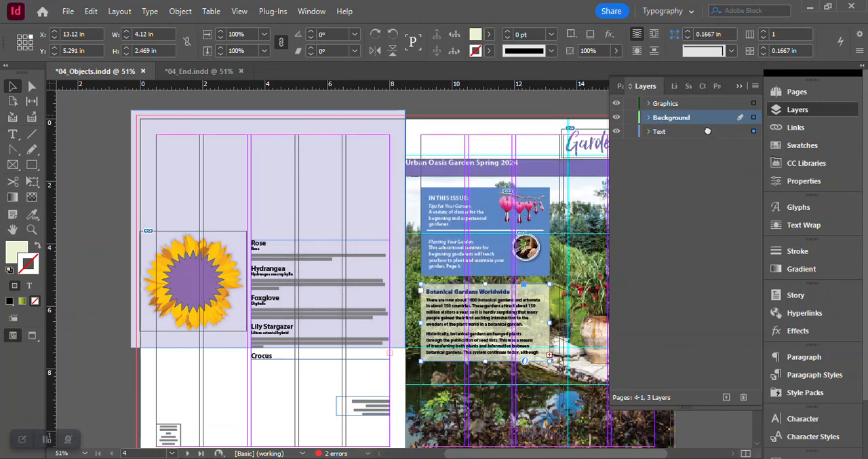
left_click_drag(707, 141, 706, 138)
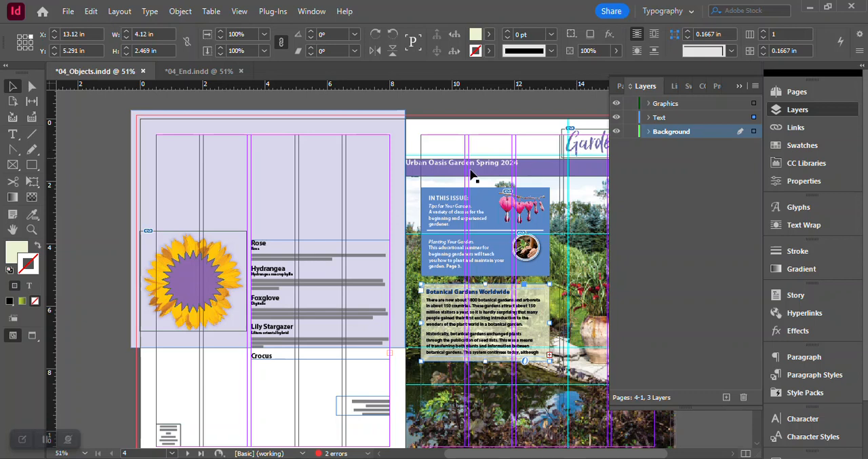
- Move the lavender rectangle on page 4 and the Garden-Cover.jpg image from the Text layer to the Background layer
left_click(314, 165)
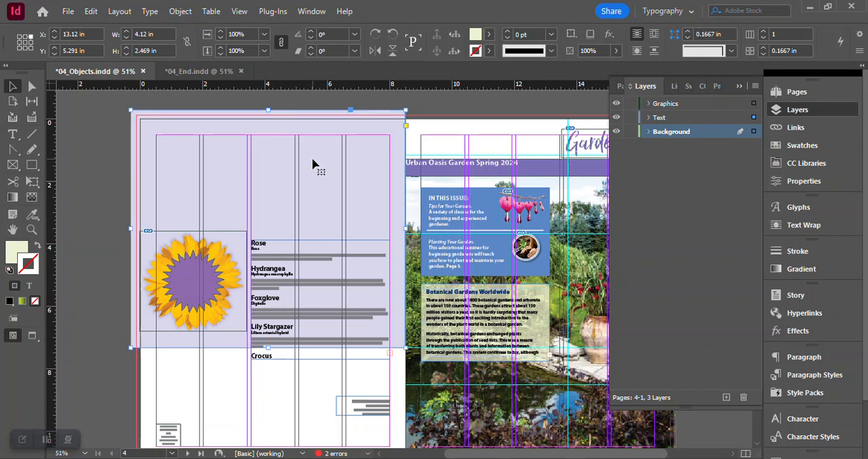
left_click(649, 118)
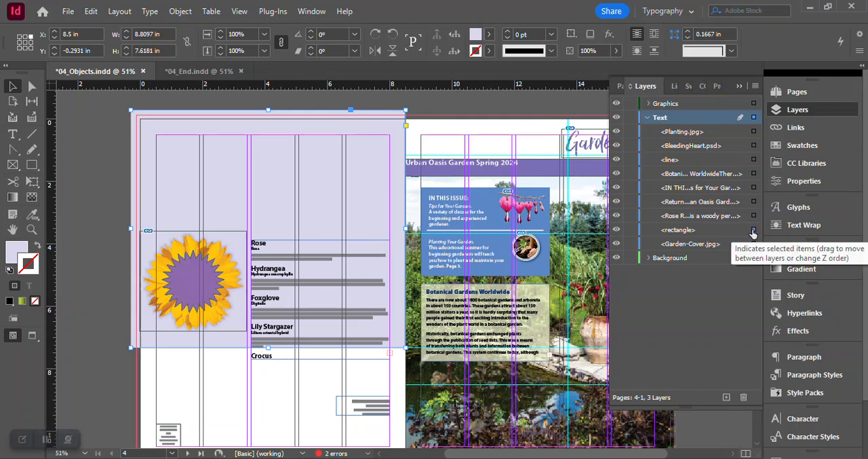
left_click_drag(753, 231, 753, 261)
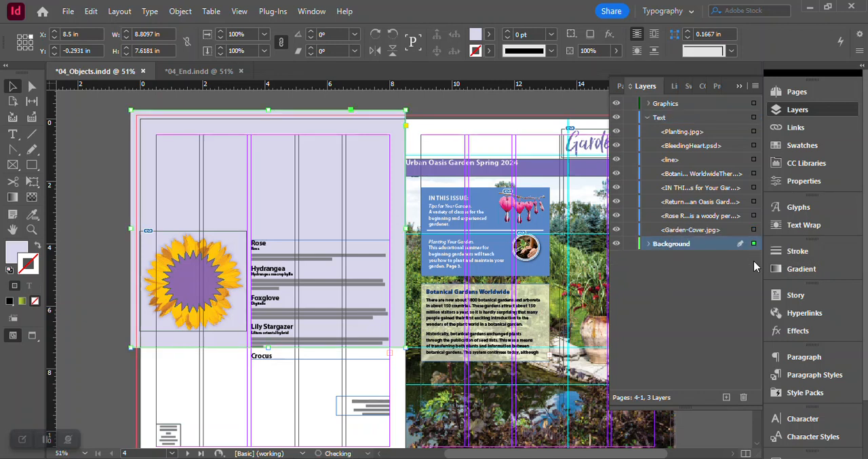
left_click(649, 244)
left_click(532, 424)
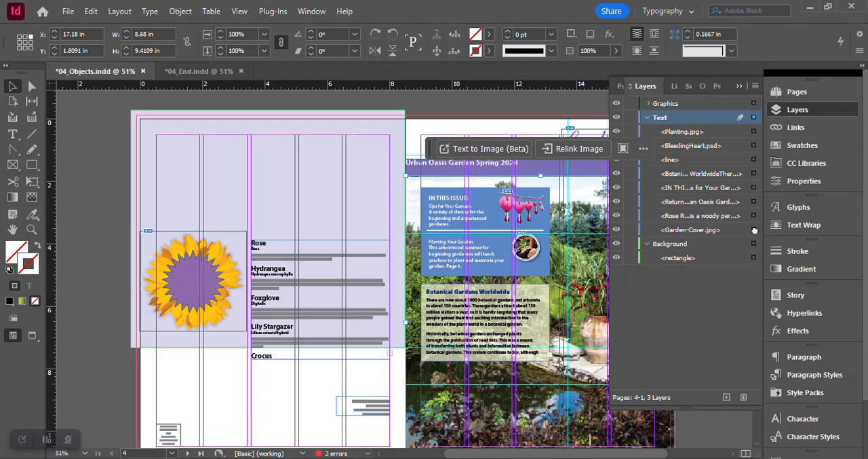
left_click_drag(745, 270, 748, 270)
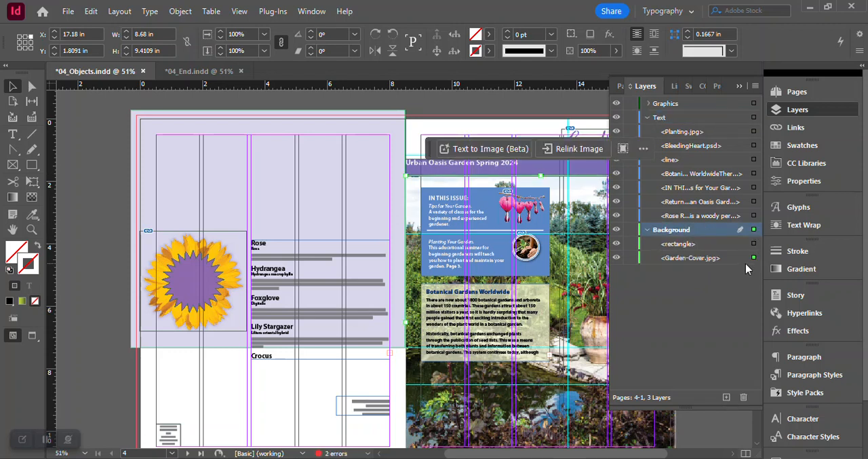
- Move the blue and pale green page-background rectangles on the pages 2-3 spread to the Background layer and collapse the expanded layers
scroll(532, 270, "down", 5)
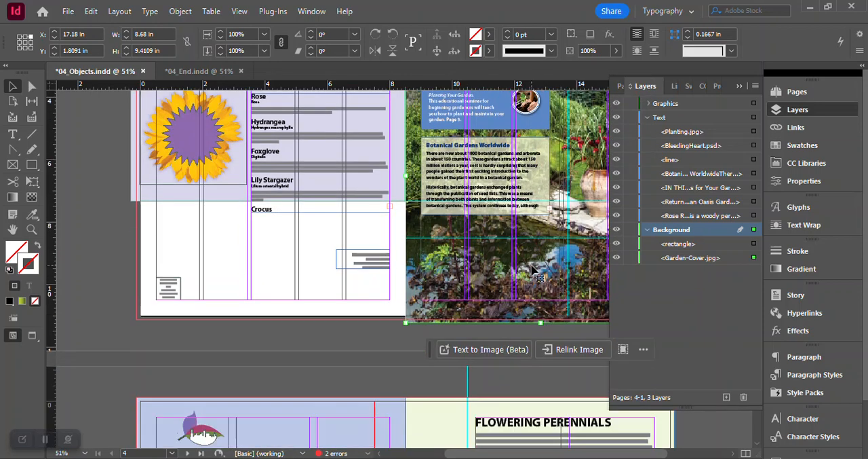
left_click(337, 330)
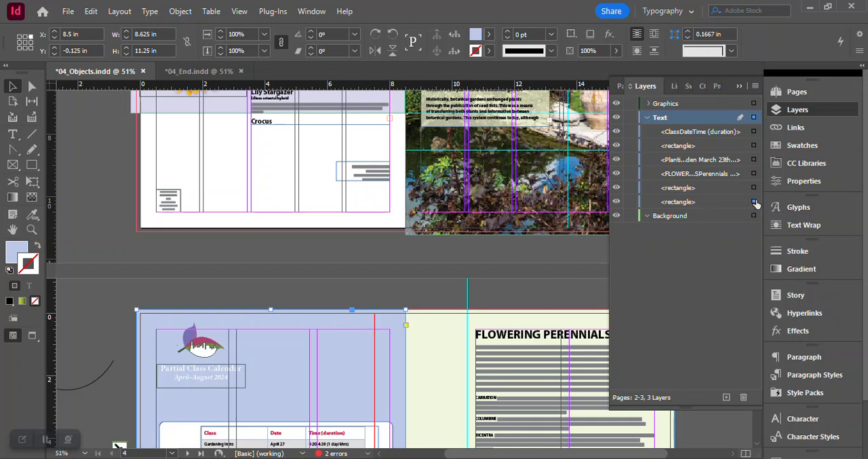
left_click_drag(756, 204, 752, 226)
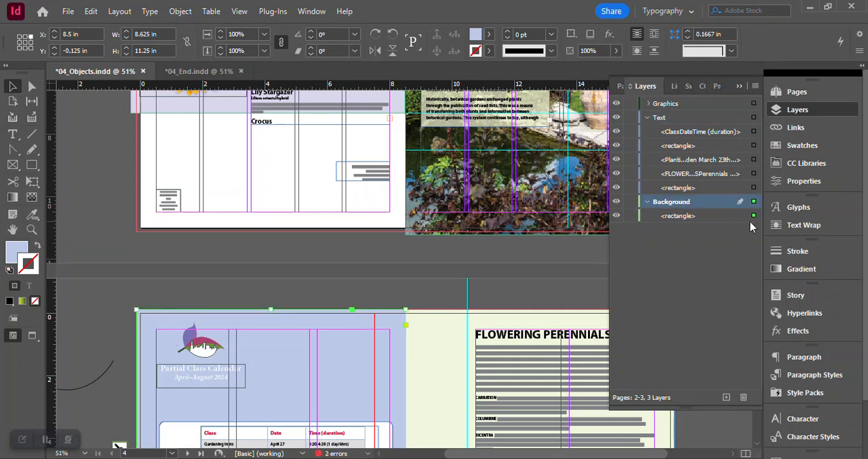
left_click(424, 345)
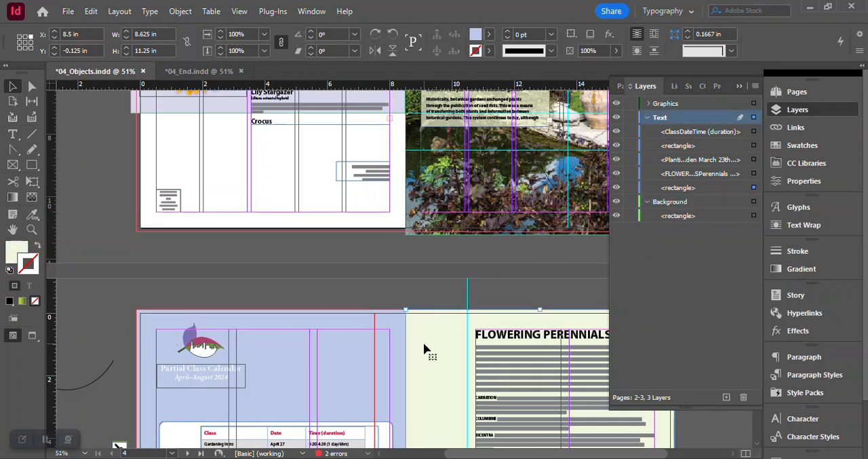
left_click(424, 346)
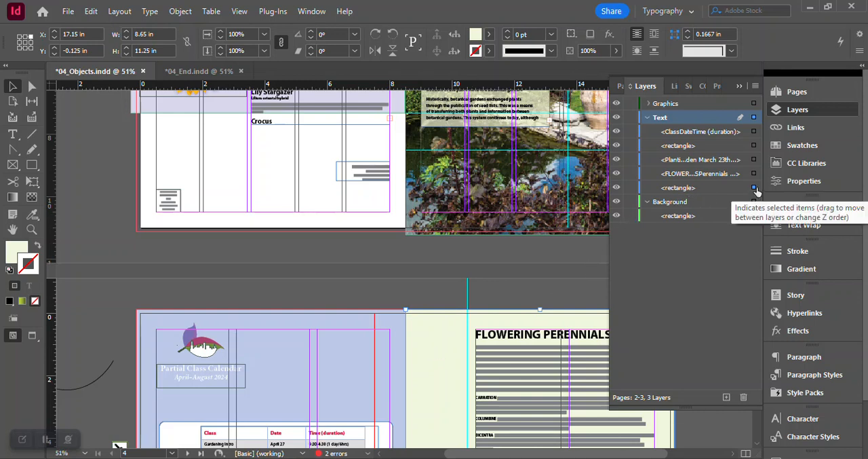
left_click_drag(755, 190, 749, 215)
left_click(649, 189)
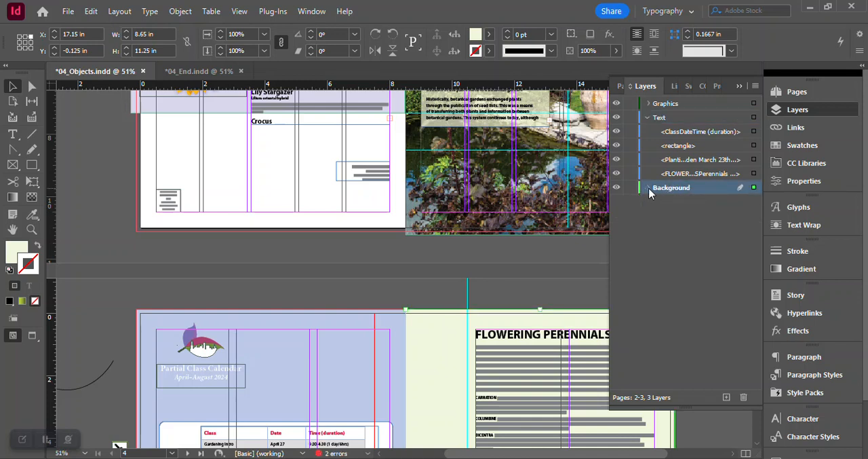
left_click(649, 117)
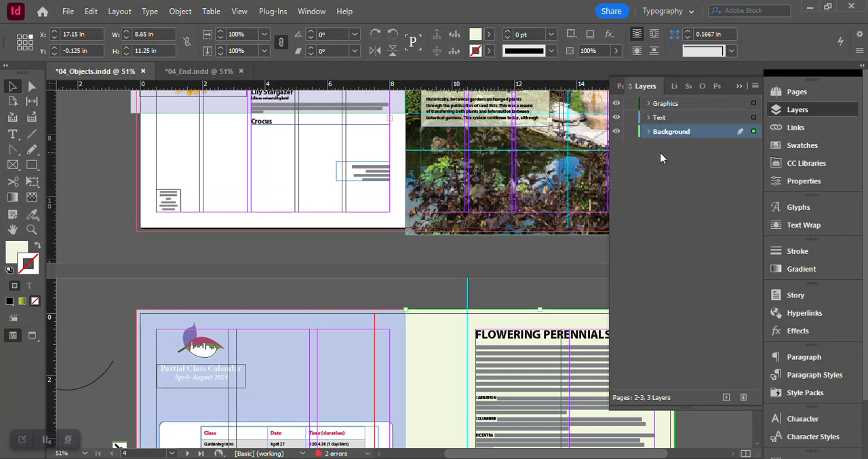
- Lock the Background layer and set the Text layer's color to Orange
left_click(631, 133)
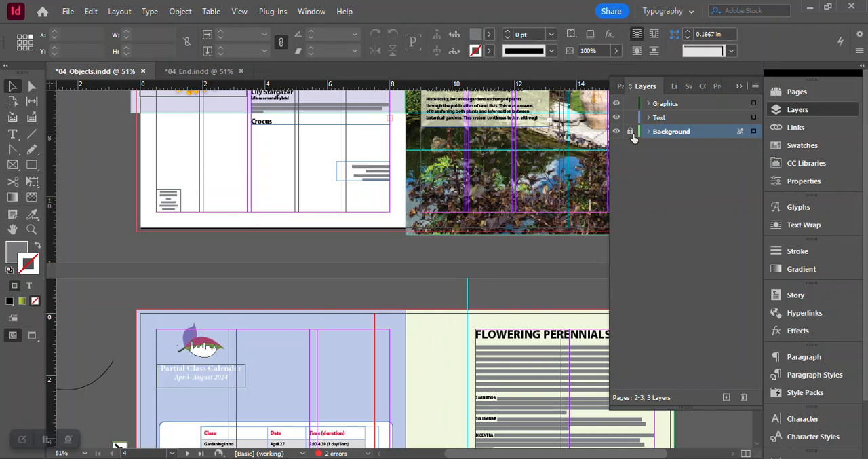
double_click(694, 118)
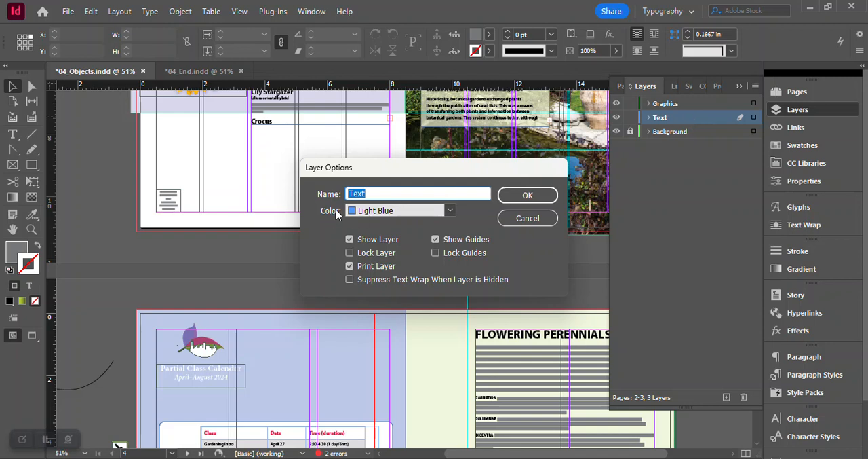
left_click(449, 212)
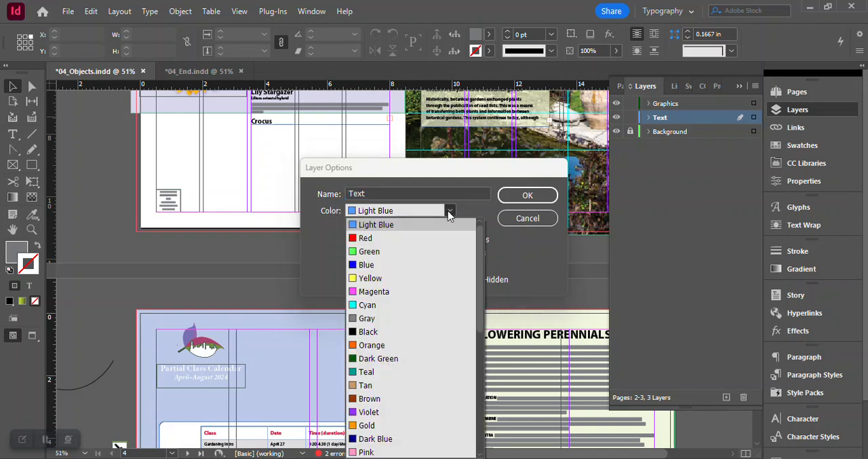
left_click(385, 346)
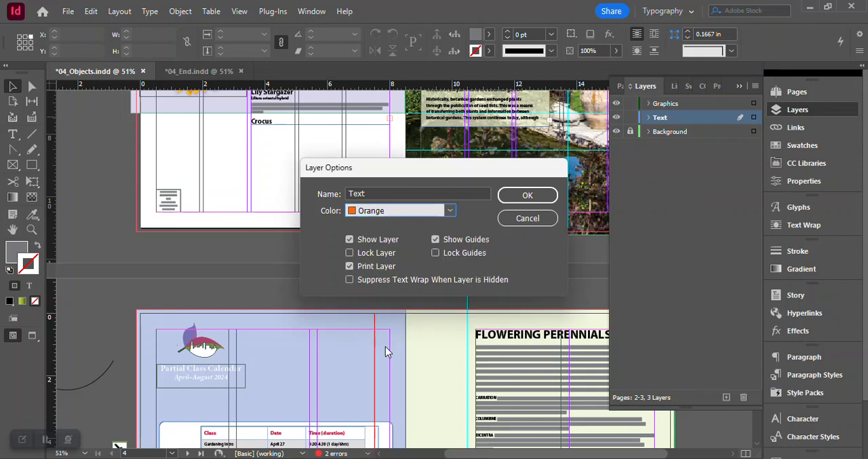
left_click(529, 195)
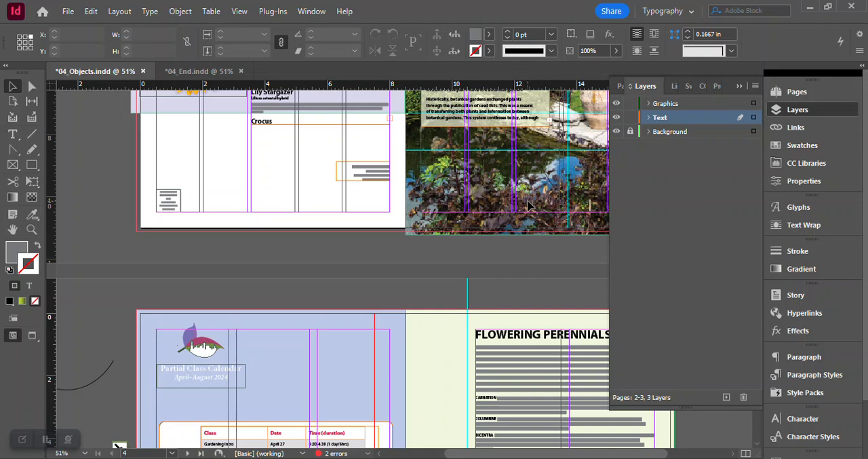
- Save the 04_Objects.indd document and close the layer list
key("ctrl+s")
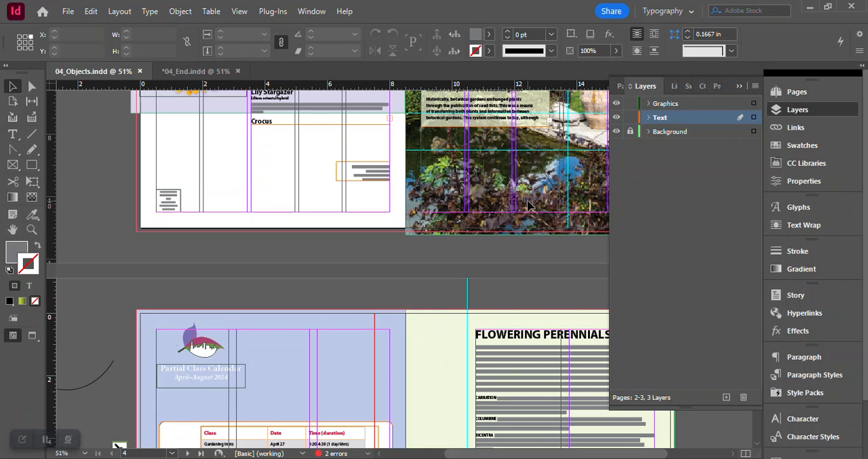
scroll(479, 319, "up", 3)
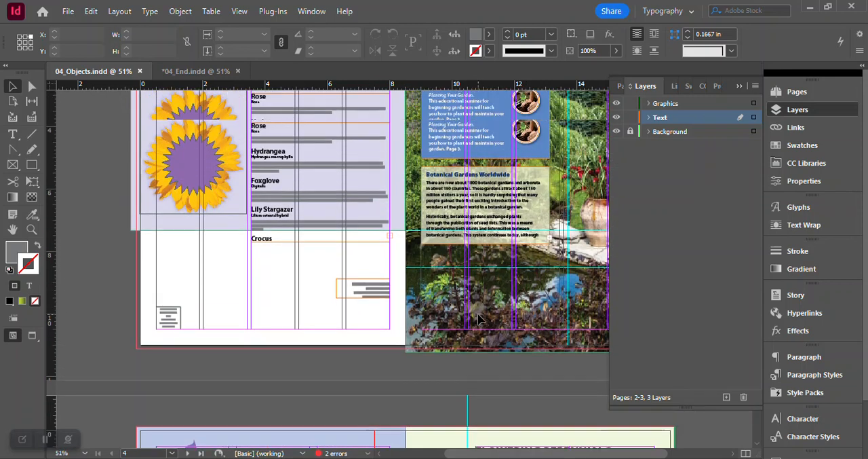
scroll(479, 319, "up", 1)
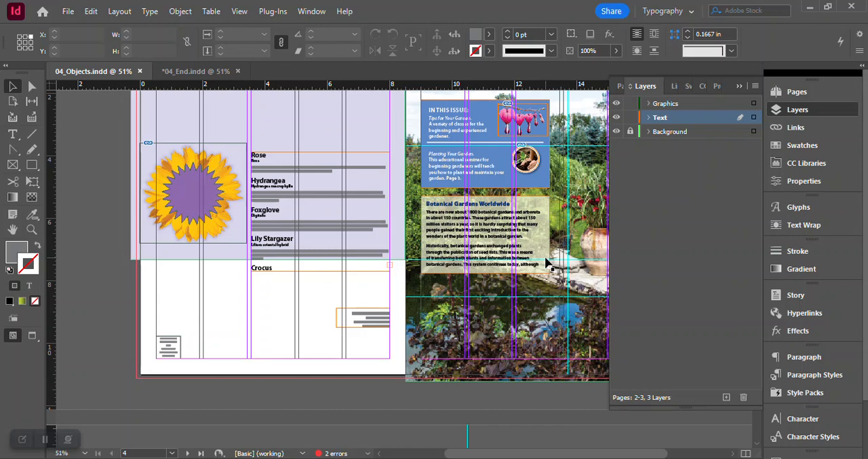
left_click(804, 117)
scroll(655, 234, "up", 4)
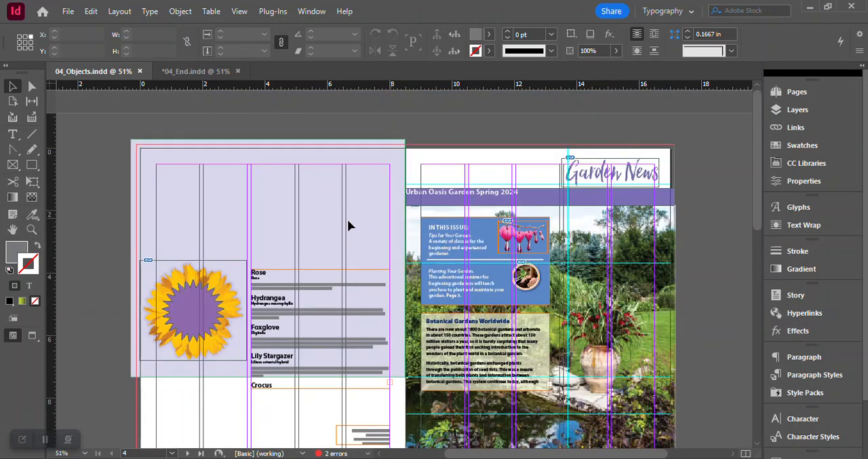
- On the Text layer, draw a text frame about 2.9 in wide and 1.2 in high across the first two columns at page 4's top margin
left_click(9, 138)
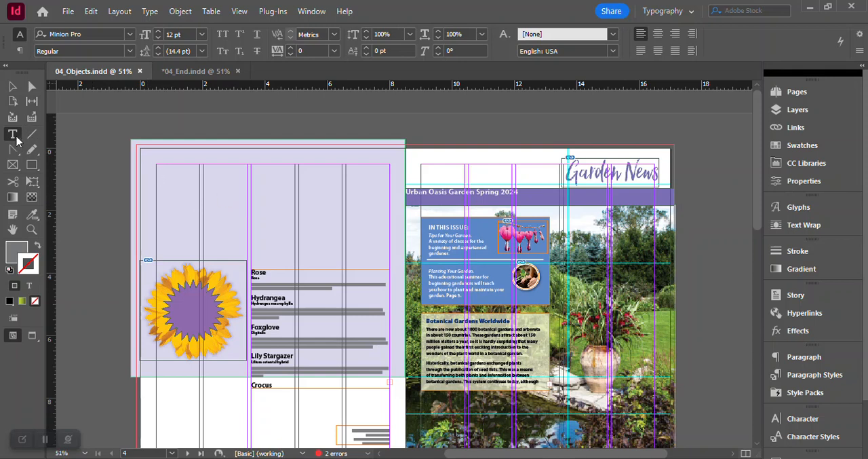
left_click(792, 110)
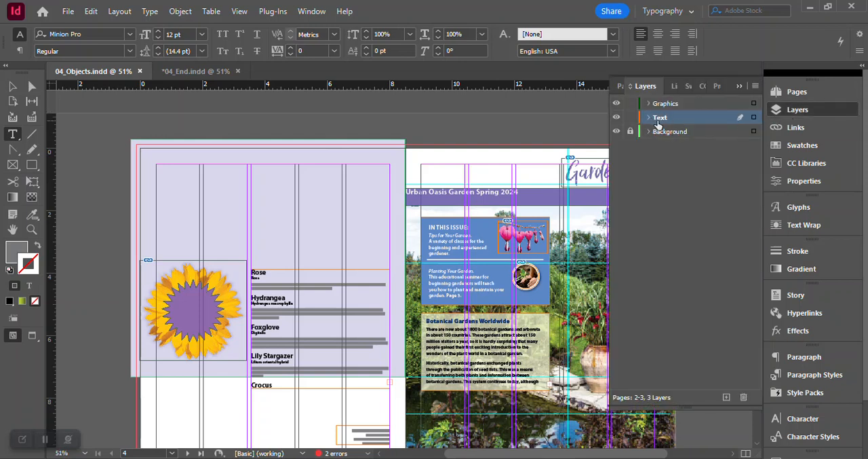
left_click(787, 111)
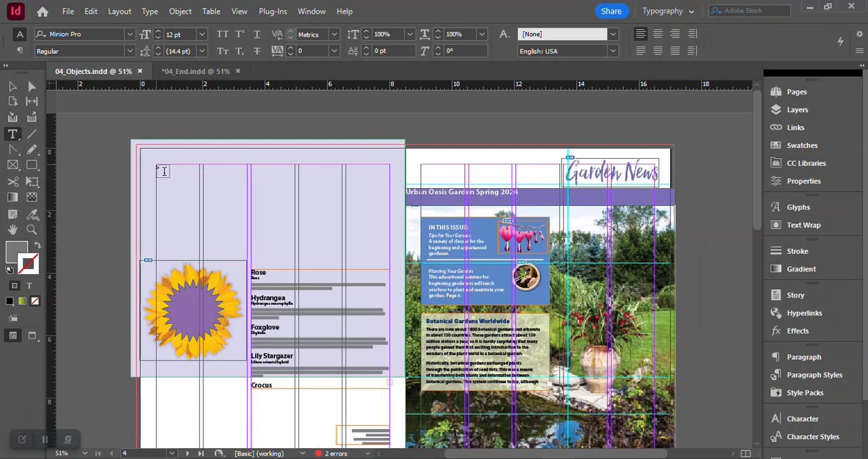
left_click_drag(157, 165, 247, 203)
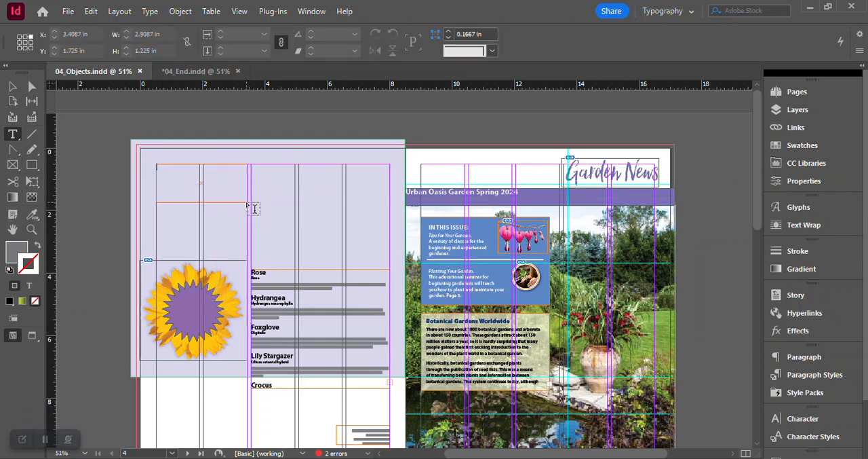
- Enter "Featured" and "Blossoms" on two lines in the new text frame on page 4
left_click(32, 231)
left_click(196, 188)
left_click(382, 218)
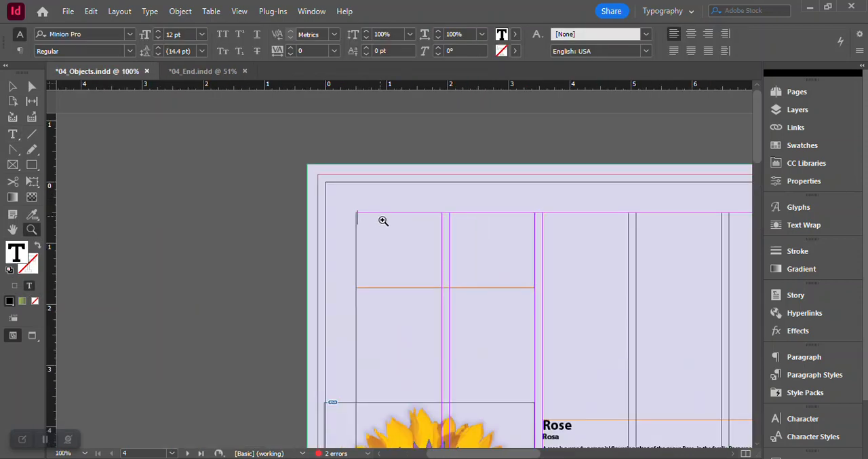
left_click(383, 221)
left_click_drag(500, 455, 528, 454)
left_click(13, 134)
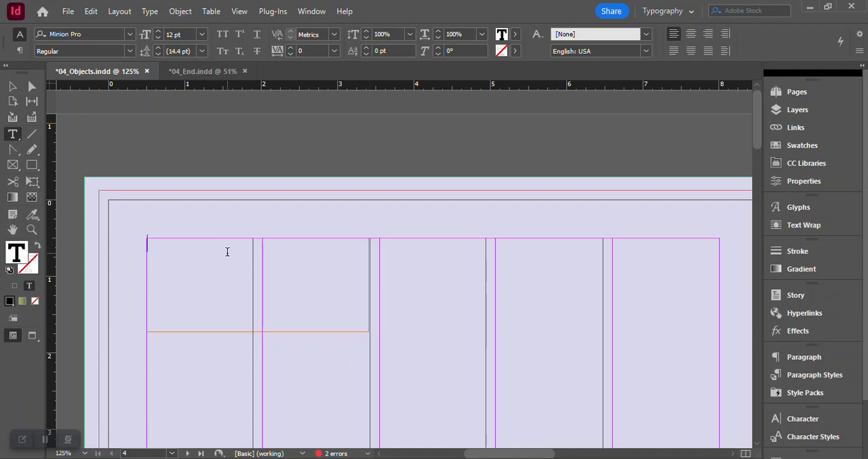
type("Featured")
key("Return")
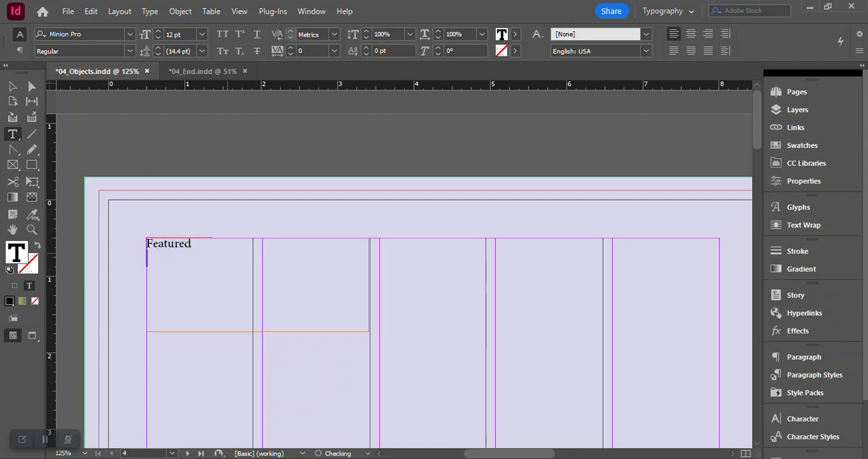
type("Blossom")
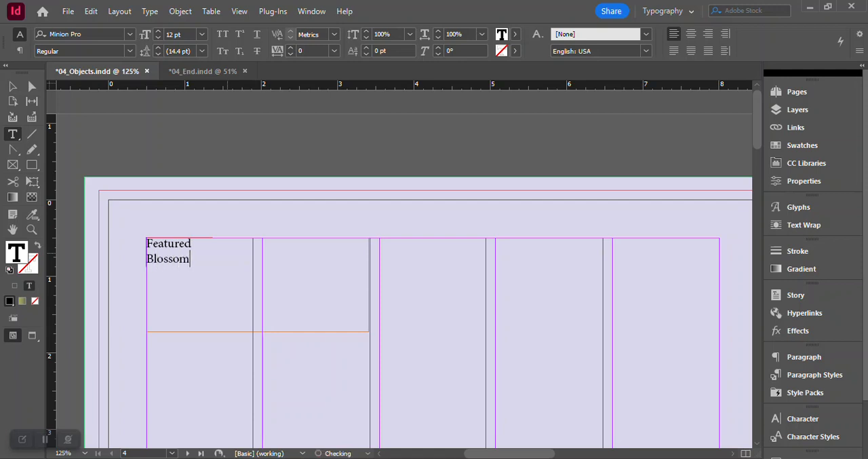
type("s")
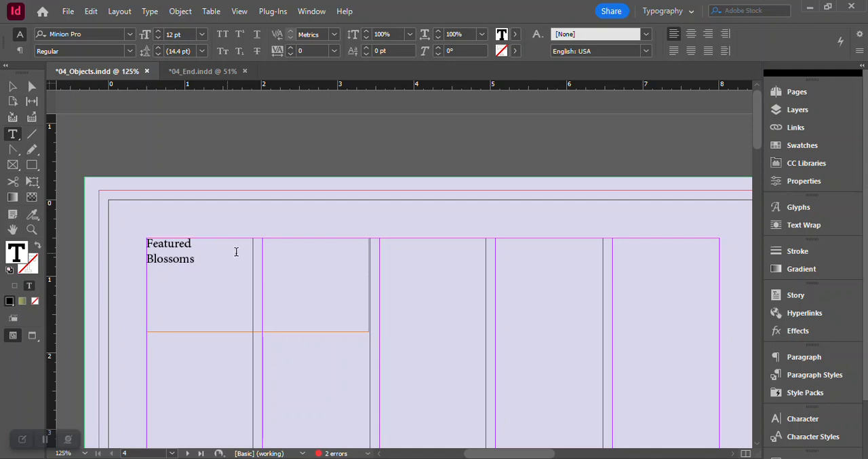
- Apply the Right Flush Title paragraph style to the Featured Blossoms text and fit the frame's height to it
left_click(815, 375)
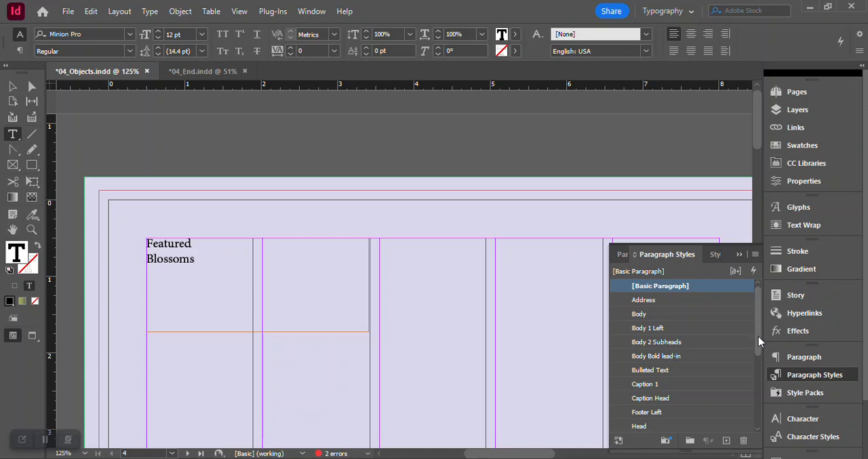
left_click_drag(758, 335, 759, 387)
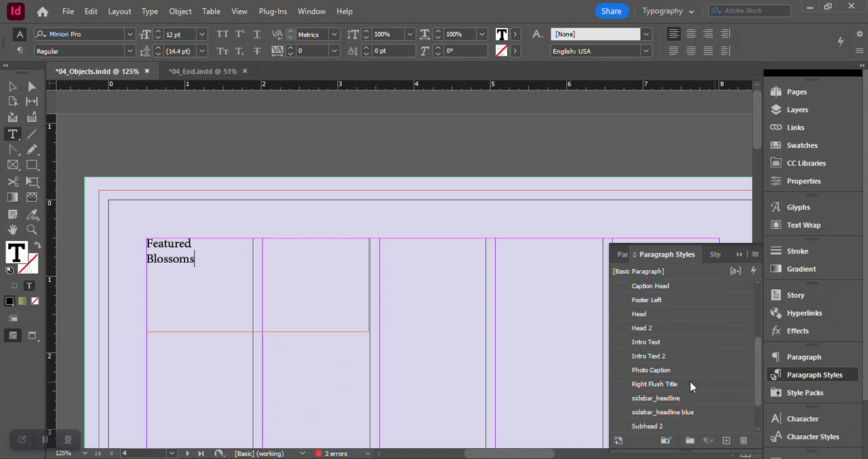
left_click(650, 384)
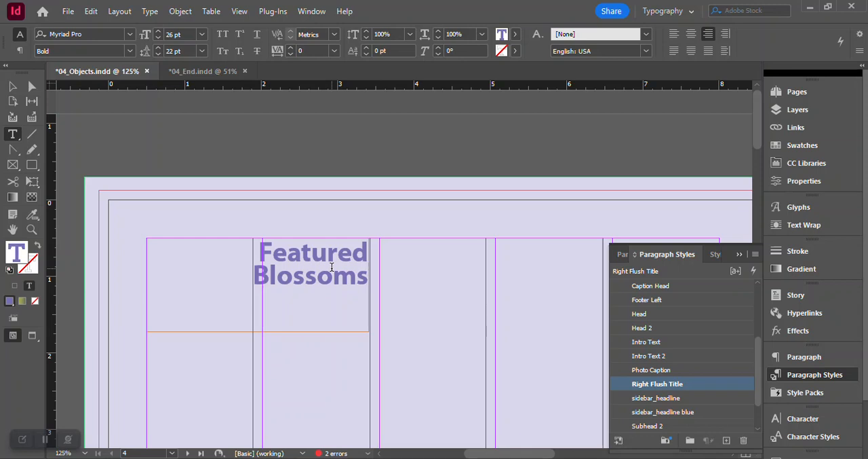
left_click(12, 86)
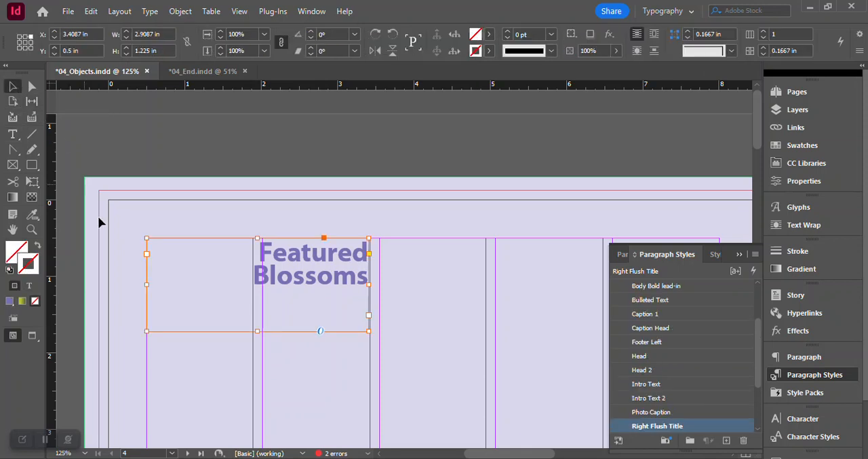
double_click(257, 331)
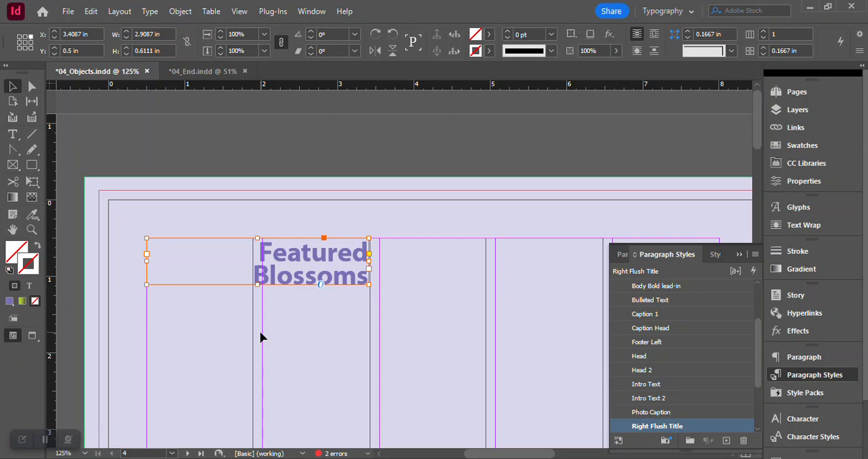
- Extend the bottom edge of the Botanical Gardens Worldwide text frame on page 1 downward until the frame is about 3.19 in high
scroll(329, 445, "right", 5)
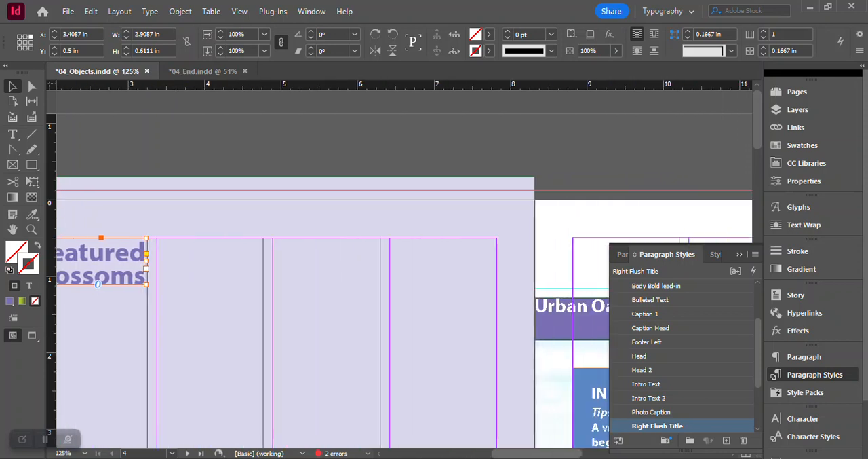
left_click_drag(537, 453, 573, 453)
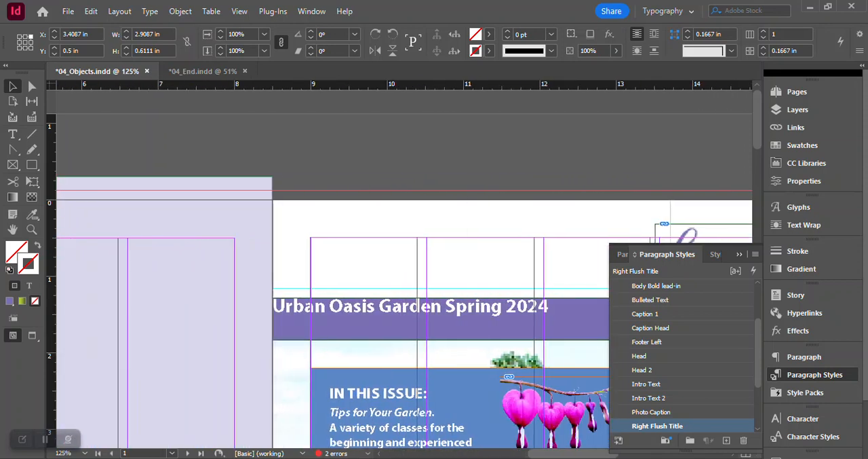
left_click(806, 382)
scroll(660, 304, "down", 5)
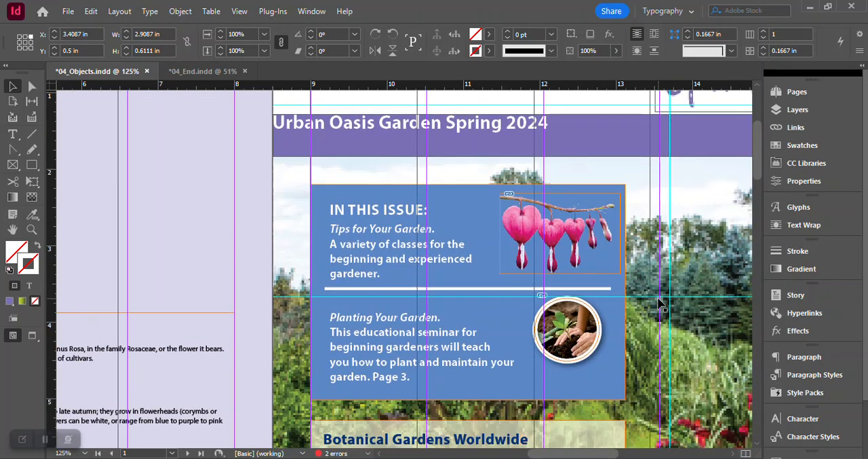
scroll(660, 304, "down", 6)
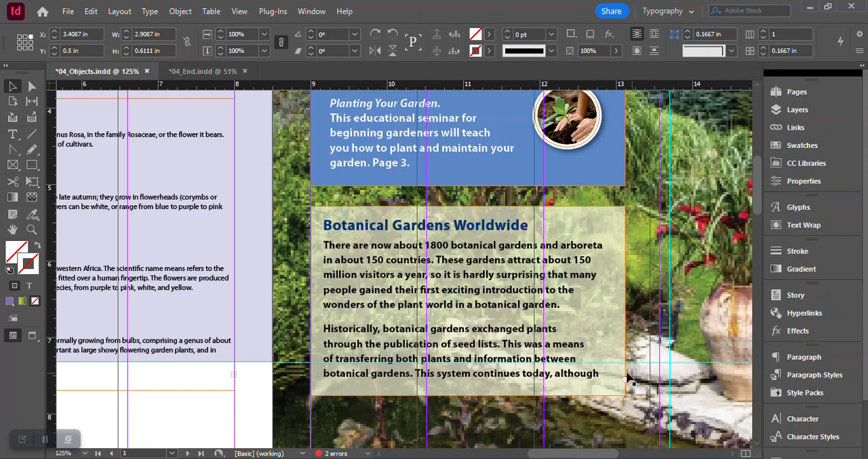
left_click(506, 311)
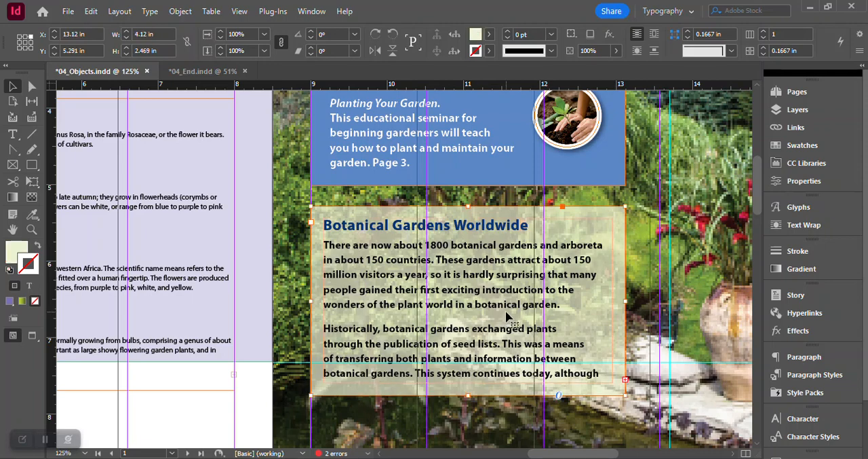
scroll(757, 203, "down", 1)
scroll(758, 226, "down", 4)
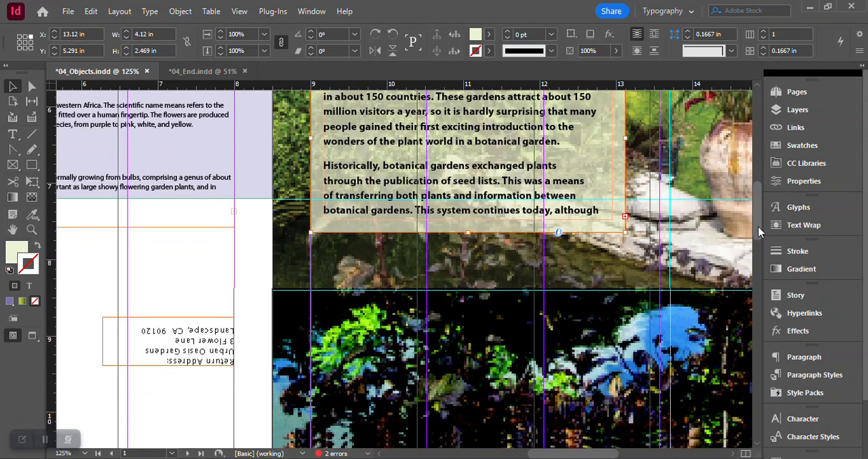
scroll(759, 225, "up", 1)
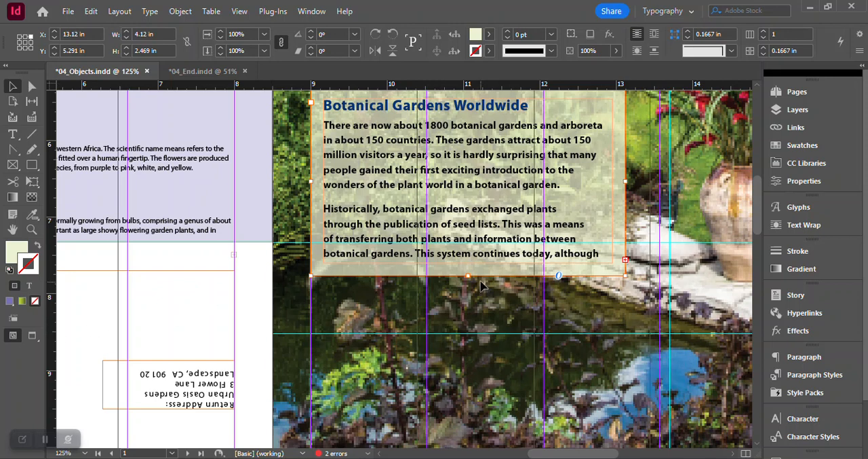
left_click_drag(469, 275, 462, 331)
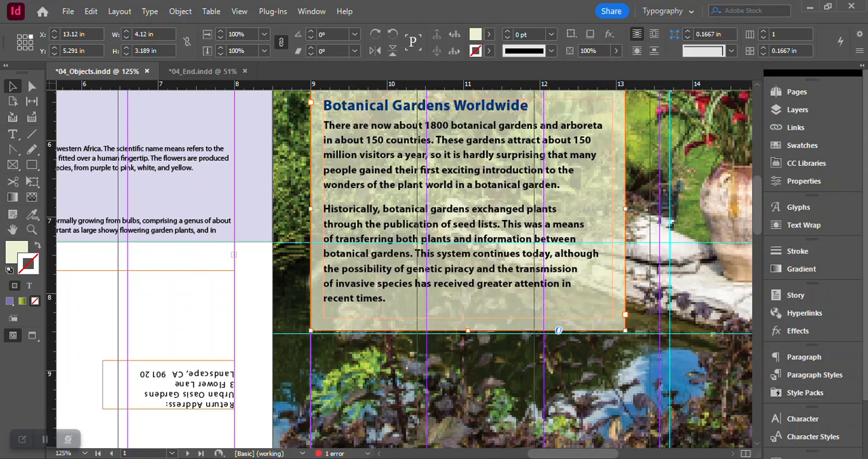
left_click(690, 272)
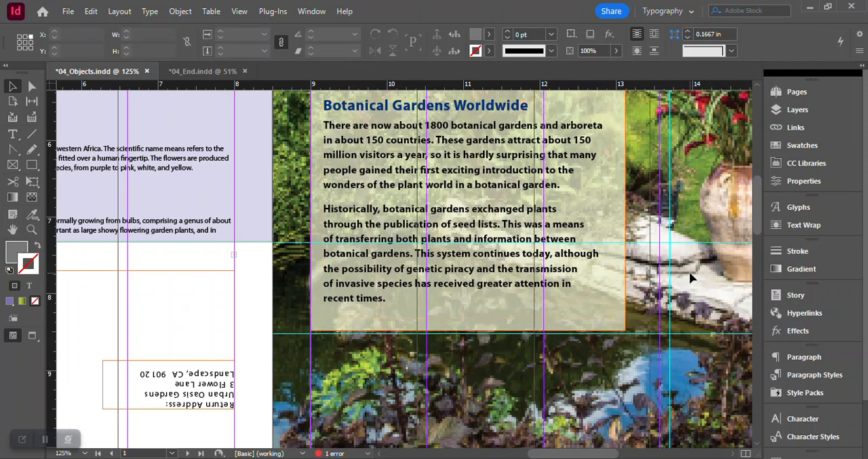
- Move the bottom-center anchor point of the Botanical Gardens Worldwide frame up to about Y 7.48 in, cutting an inverted V into its lower edge
left_click(33, 88)
left_click(471, 307)
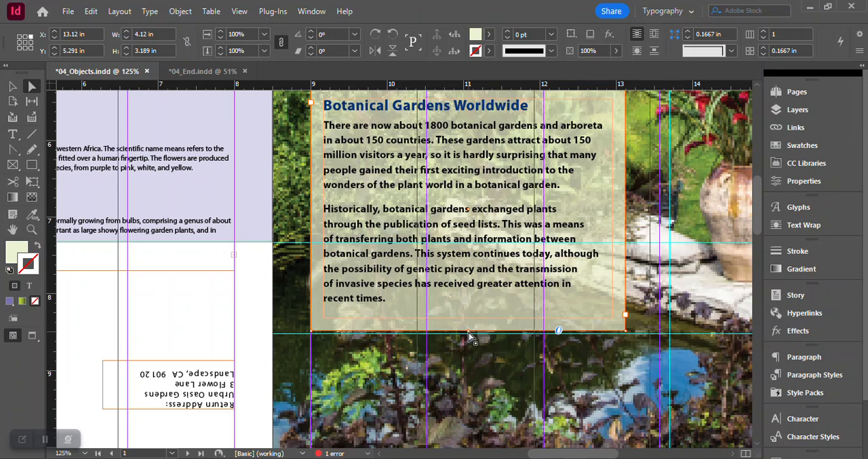
left_click_drag(469, 336, 473, 258)
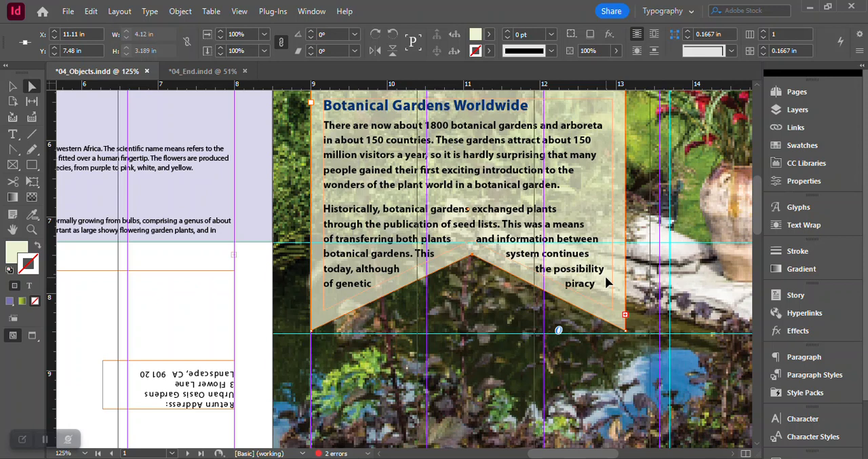
- Convert the middle anchor point on the Botanical Gardens Worldwide frame's lower edge to a smooth point, pulling its direction lines toward the upper right
left_click(11, 155)
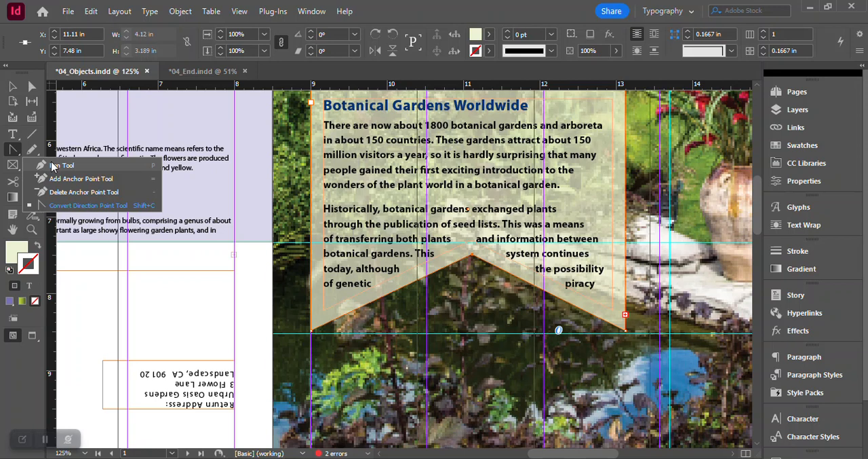
left_click(57, 207)
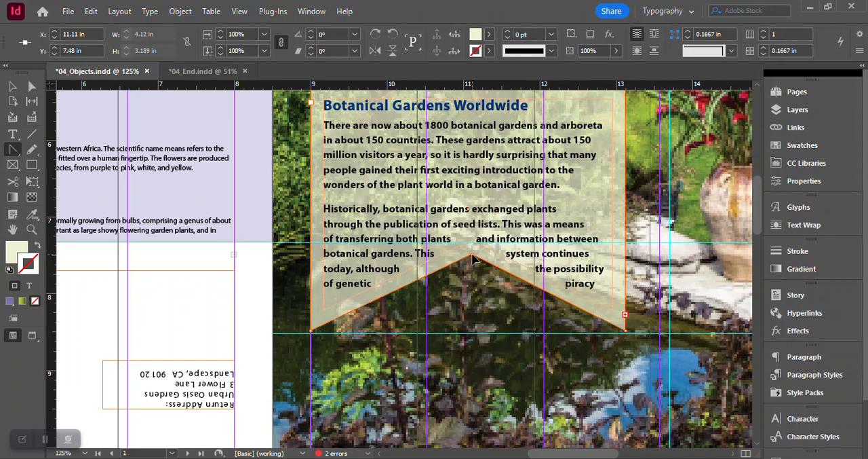
left_click_drag(474, 257, 501, 245)
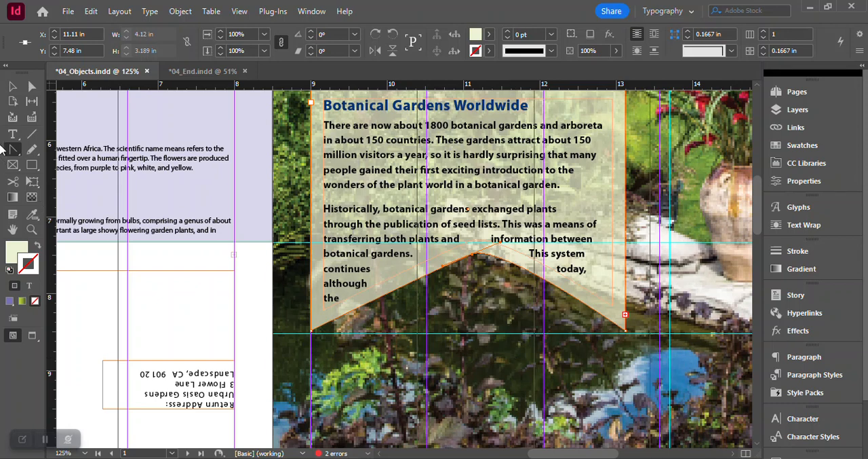
- Flatten the frame's lower edge by moving its smooth point to about X 11.225 in, Y 8.125 in and lengthening its direction line; save the document
left_click(31, 89)
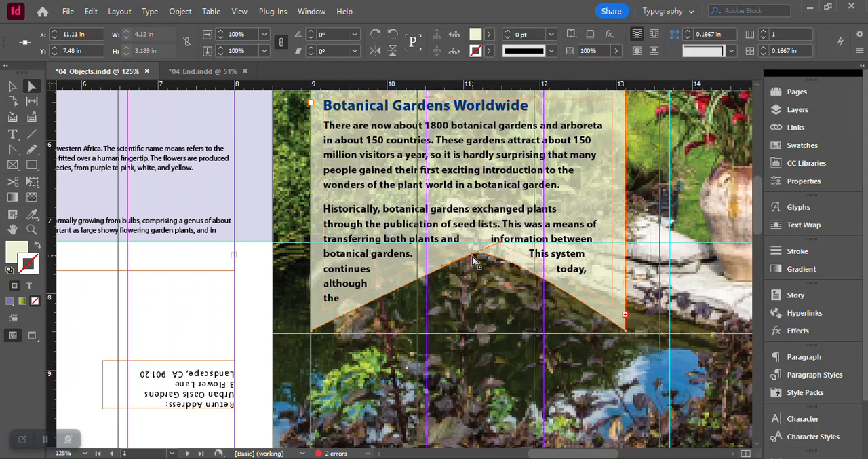
left_click_drag(472, 255, 481, 302)
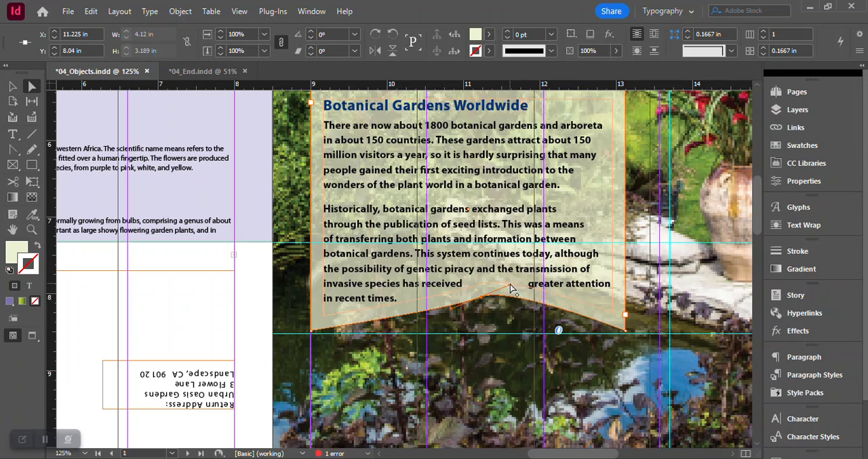
left_click_drag(512, 287, 543, 296)
left_click(483, 302)
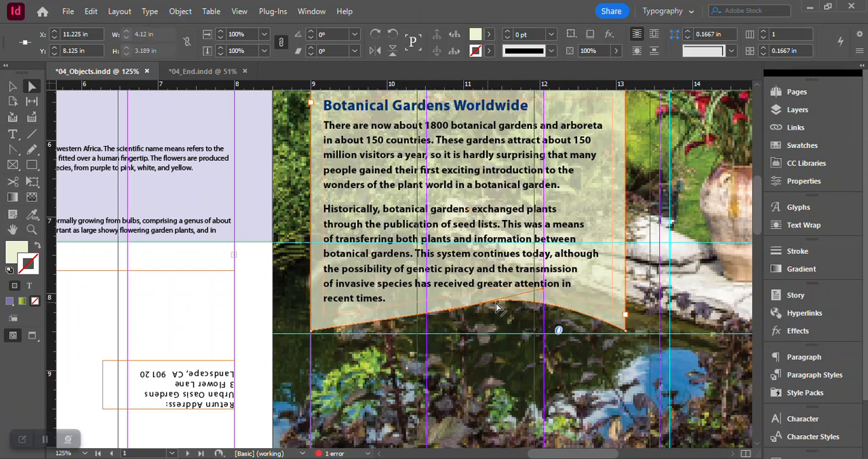
left_click(706, 266)
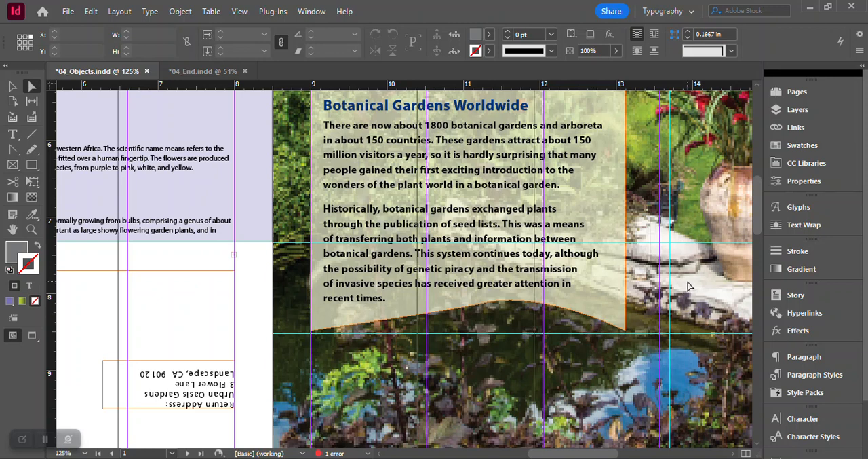
key("ctrl+s")
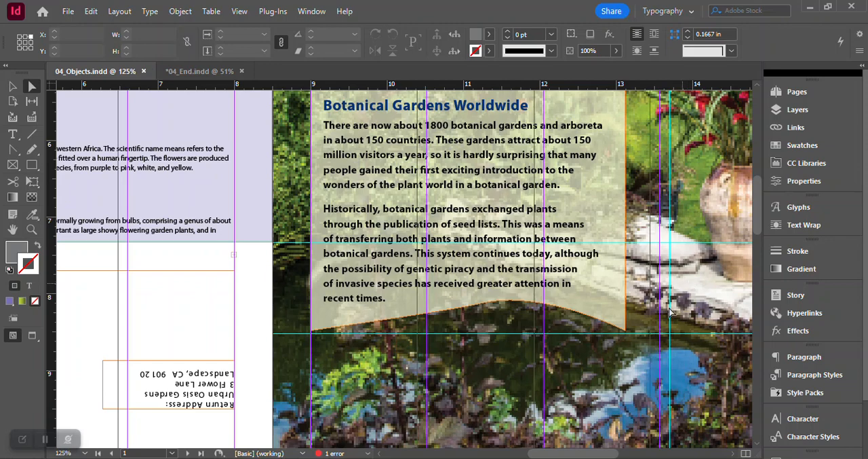
- Set the plant descriptions text frame on page 4 to a fixed number of 3 columns
mouse_move(565, 454)
left_mouse_down()
mouse_move(508, 451)
mouse_move(555, 452)
left_mouse_up()
scroll(597, 388, "up", 3)
scroll(668, 318, "down", 1)
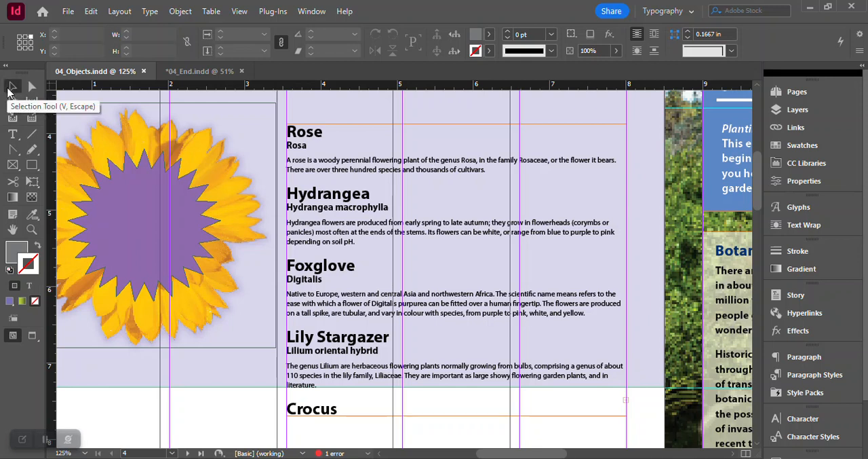
left_click(12, 88)
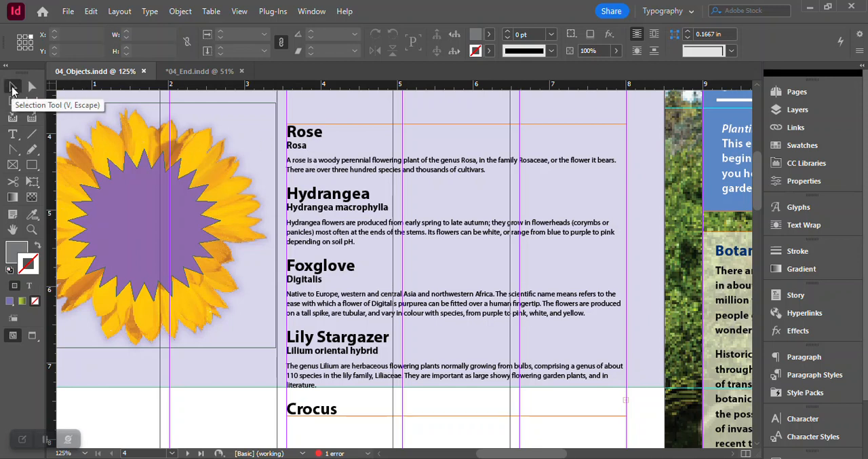
left_click(362, 125)
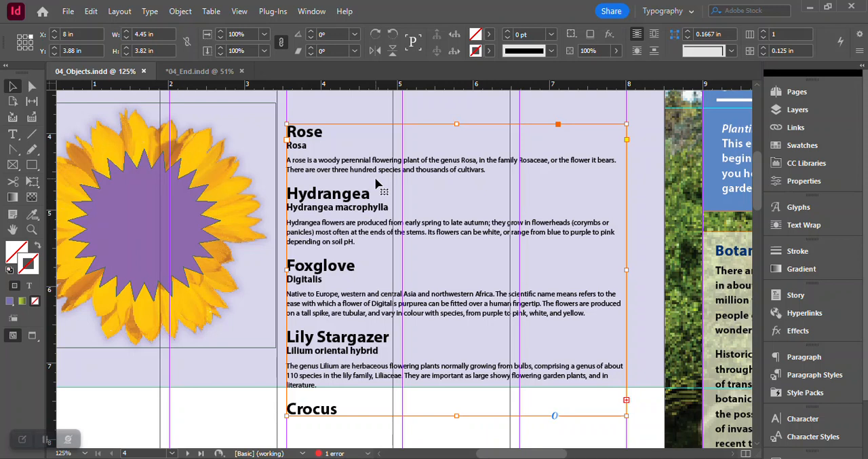
key("ctrl+b")
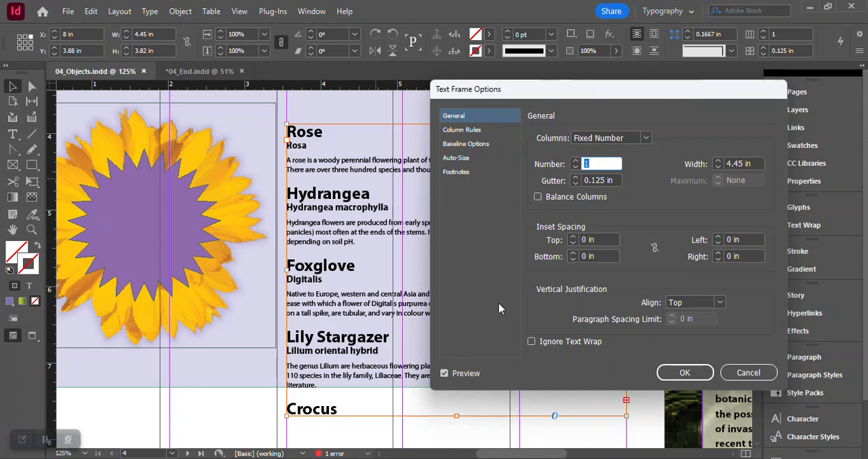
left_click(576, 161)
left_click(576, 161)
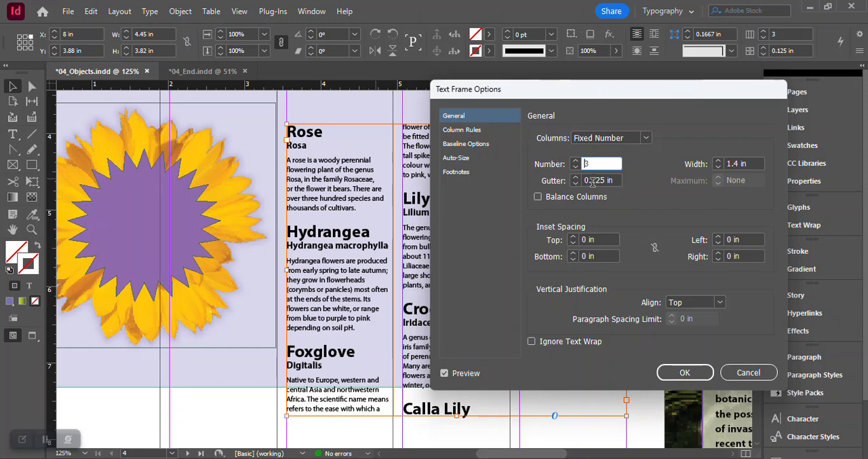
left_click(684, 375)
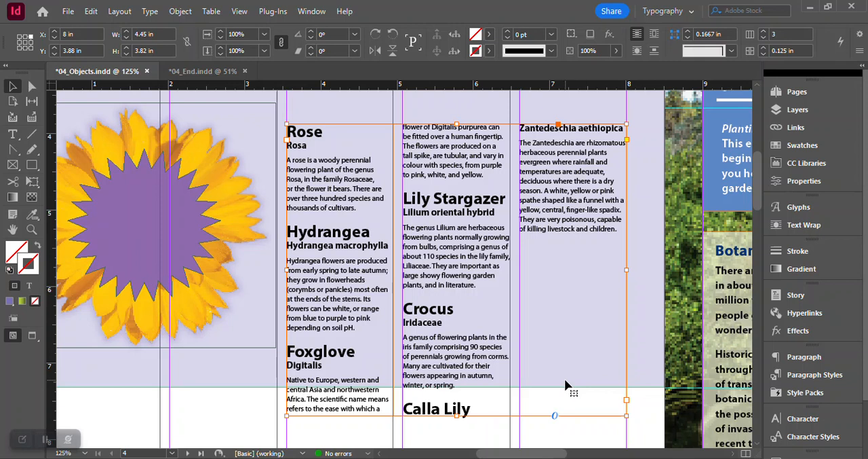
- Insert a column break before the Foxglove heading in the plant descriptions frame
left_click(12, 137)
left_click(289, 350)
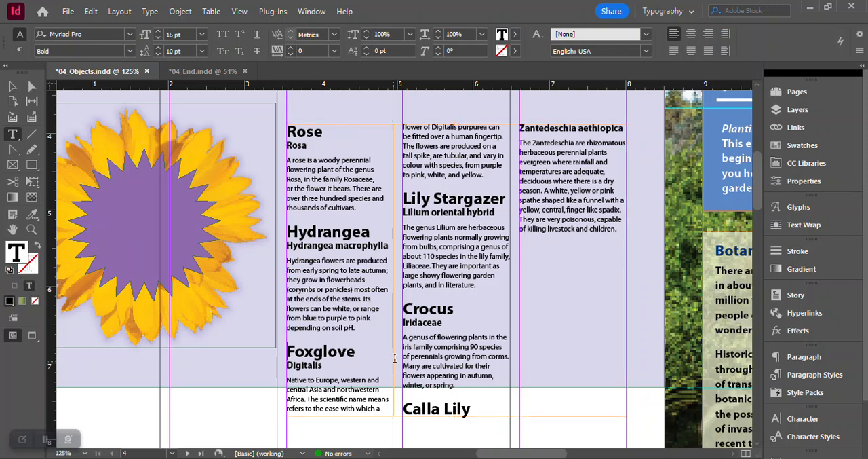
left_click(147, 11)
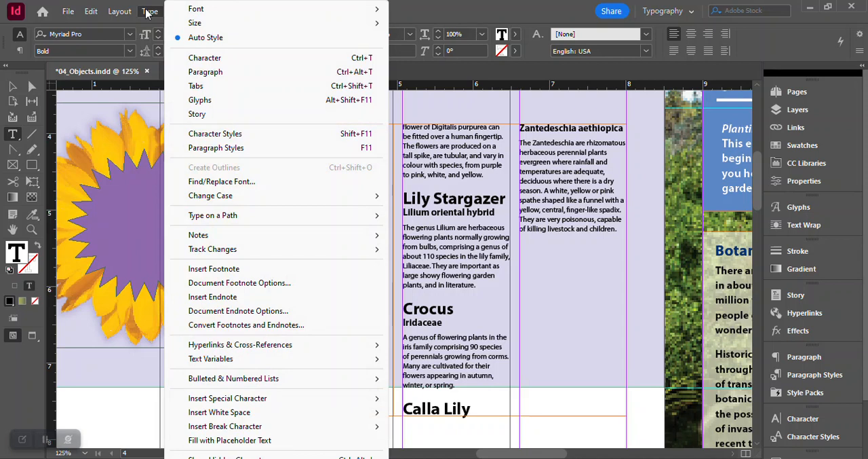
mouse_move(247, 426)
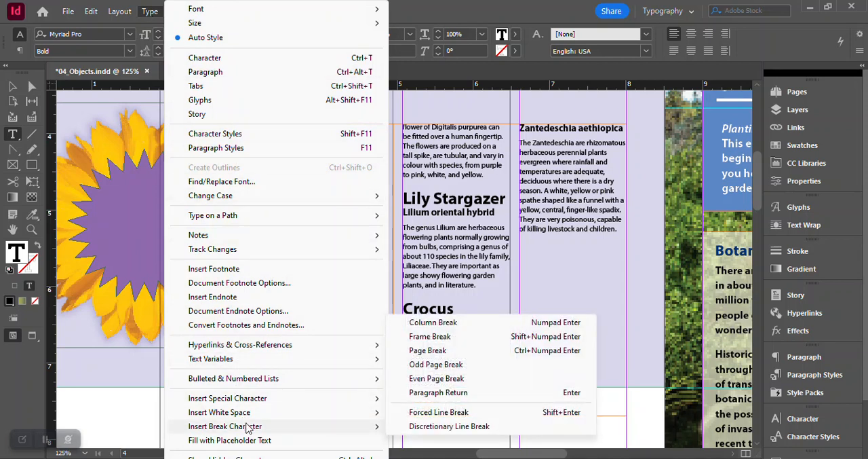
left_click(459, 323)
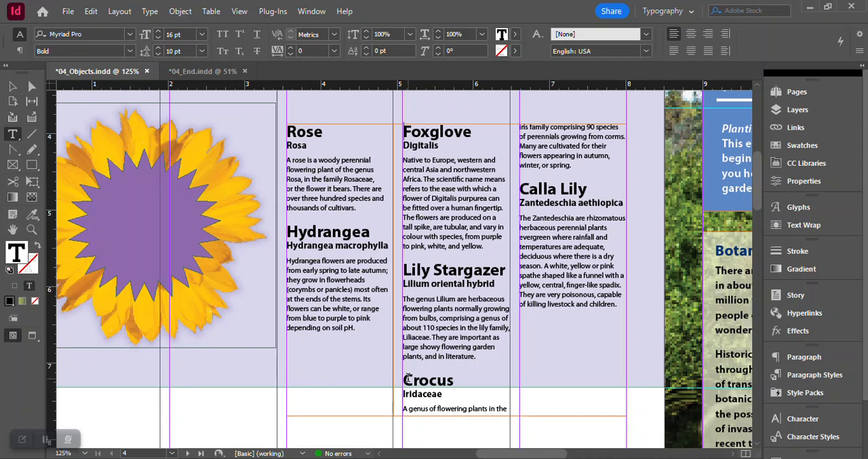
- Insert a column break before the Crocus heading so that it starts the third column
left_click(405, 379)
right_click(405, 381)
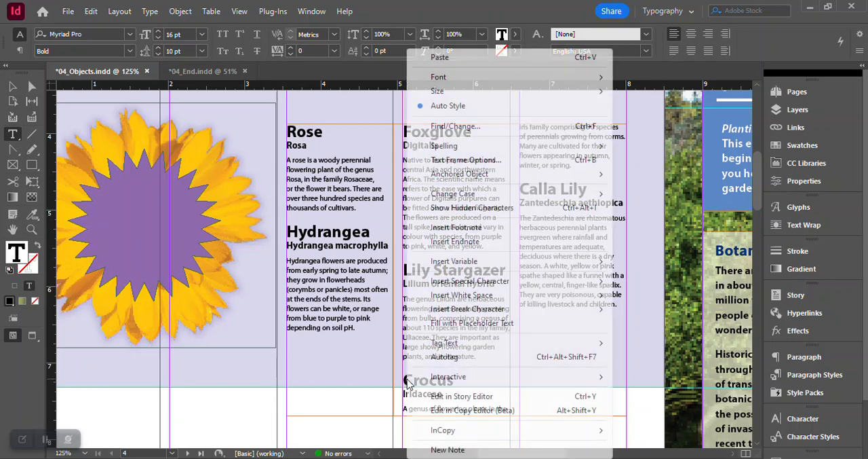
mouse_move(531, 311)
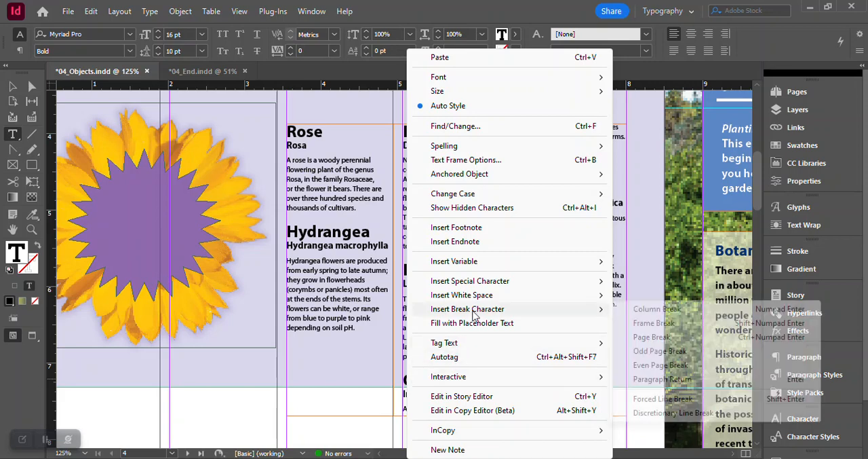
left_click(653, 310)
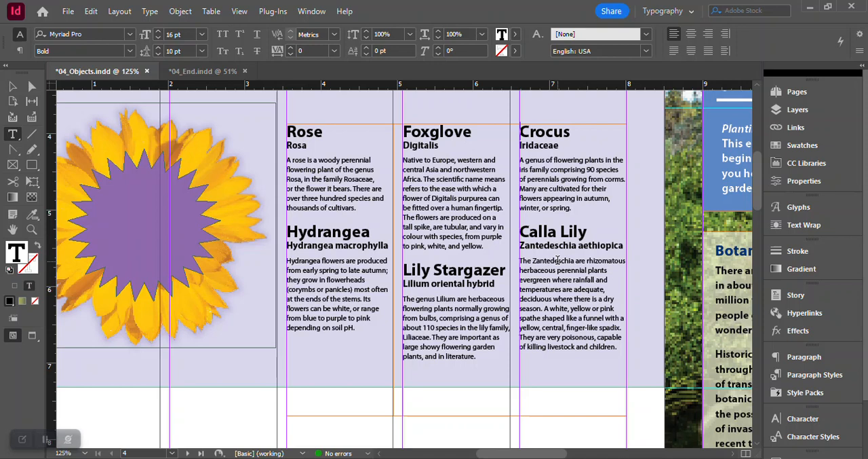
left_click(179, 11)
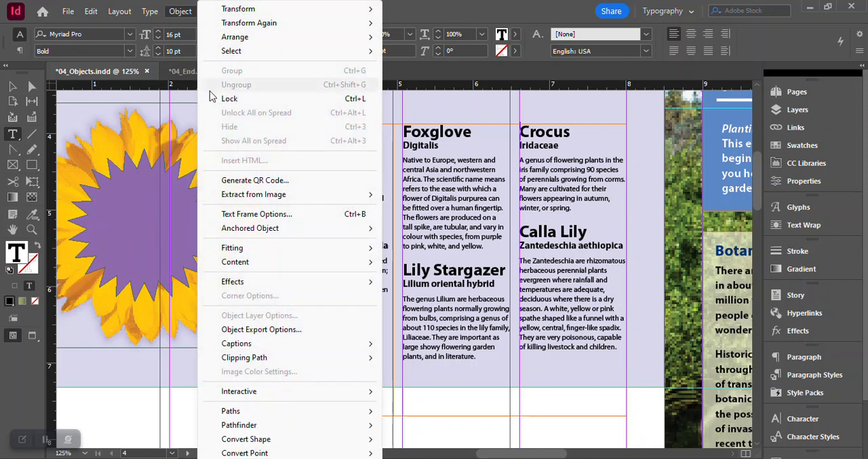
mouse_move(231, 250)
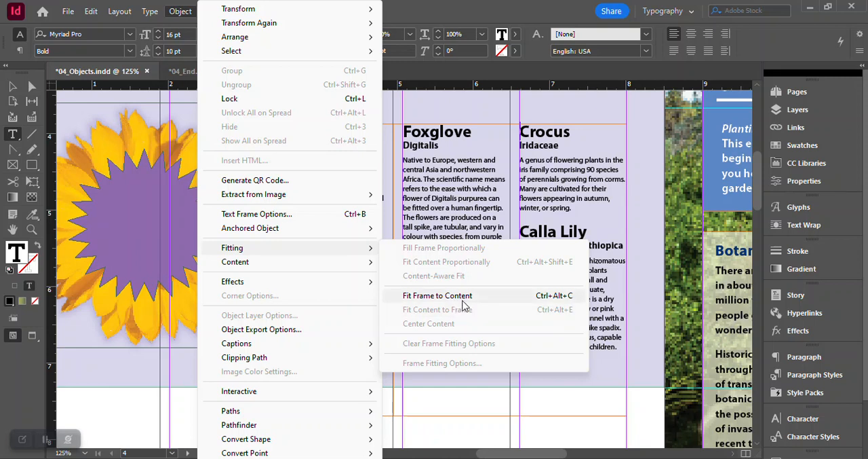
left_click(484, 399)
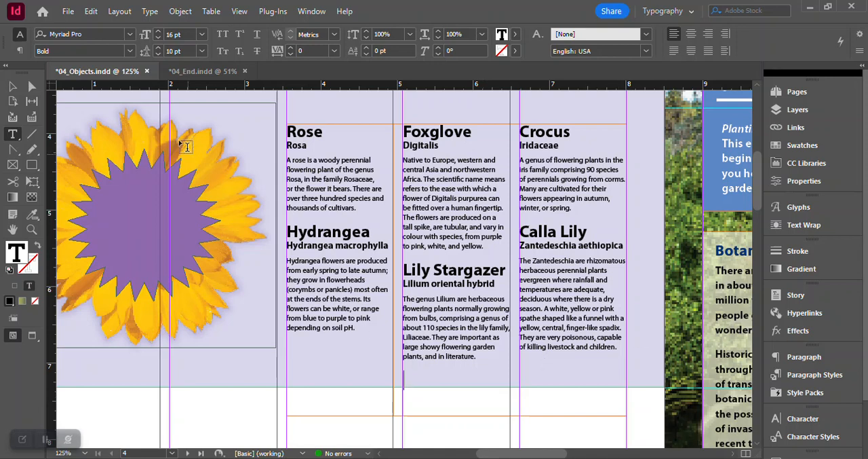
- With nothing selected, load the six flower images 01Rose through 06CallaLily from the Links folder for placing
left_click(12, 86)
scroll(458, 358, "up", 4)
scroll(445, 327, "up", 1)
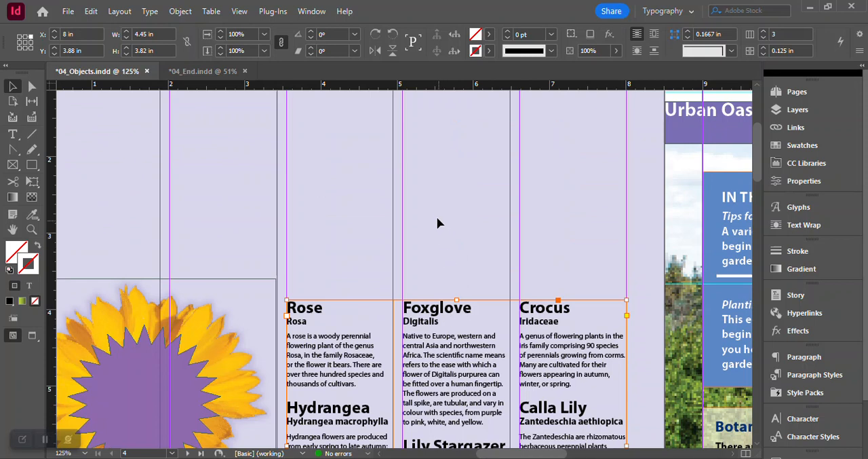
left_click(526, 188)
scroll(552, 241, "up", 3)
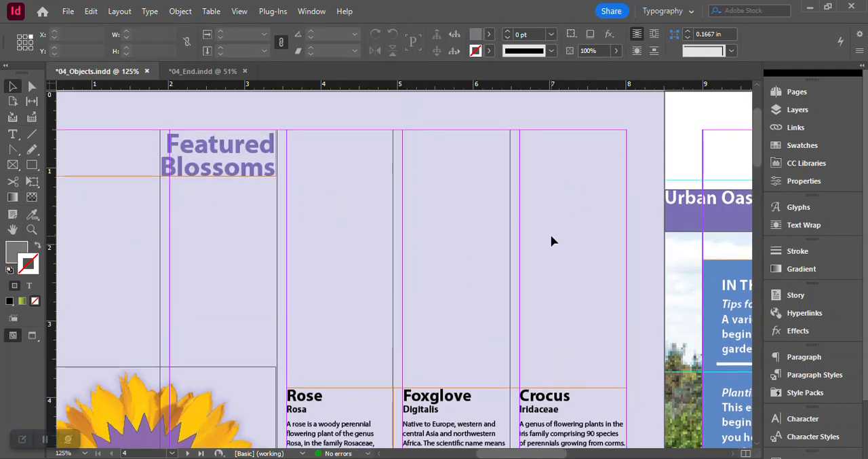
scroll(502, 132, "up", 1)
scroll(495, 132, "up", 2)
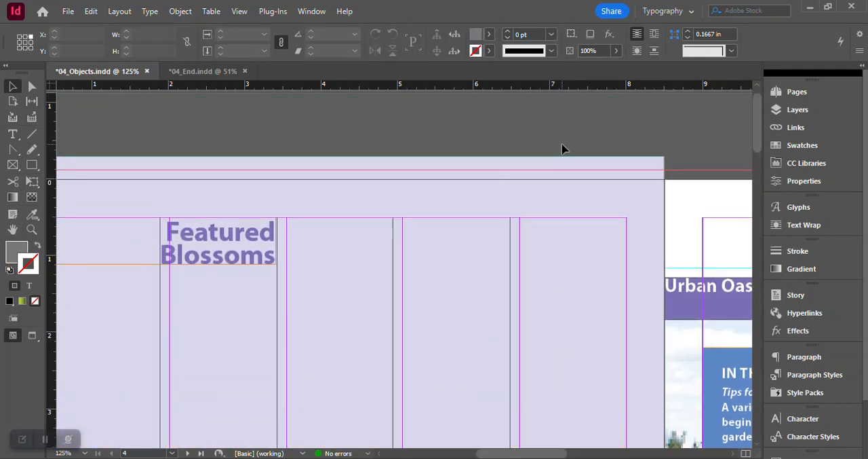
left_click(241, 12)
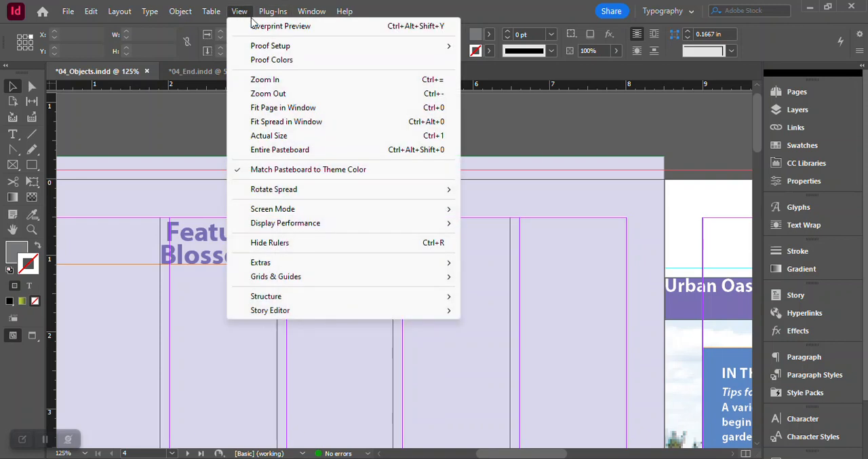
left_click(287, 108)
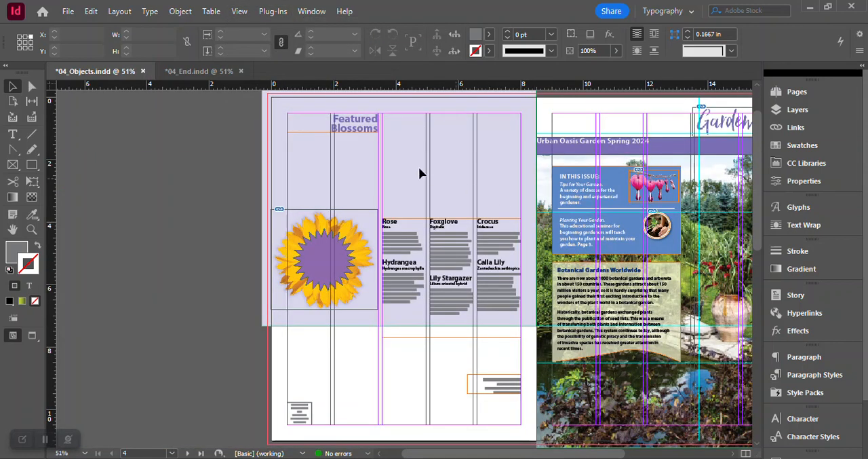
left_click(68, 11)
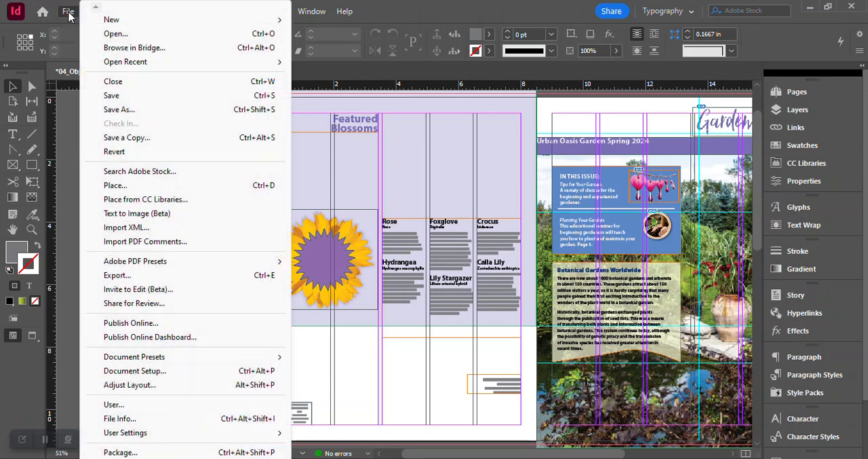
left_click(122, 186)
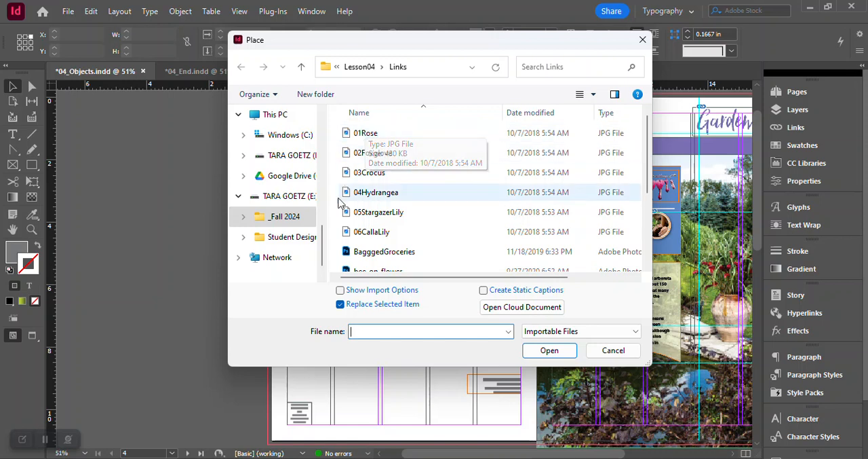
left_click(377, 136)
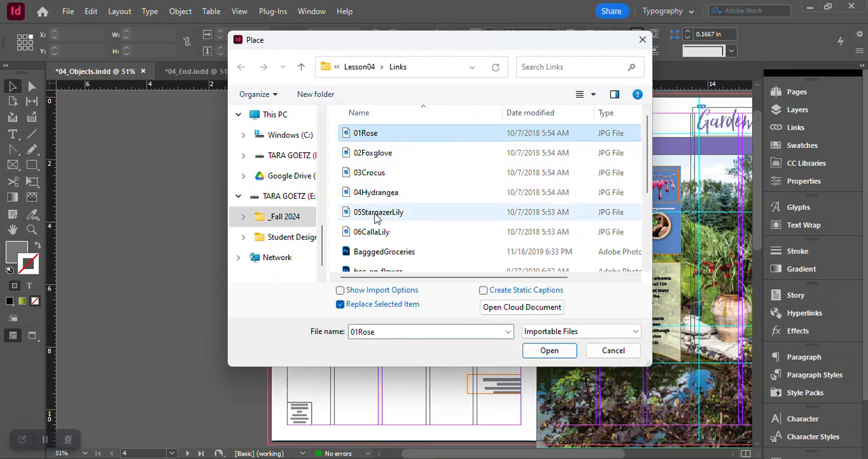
left_click(370, 234, "shift")
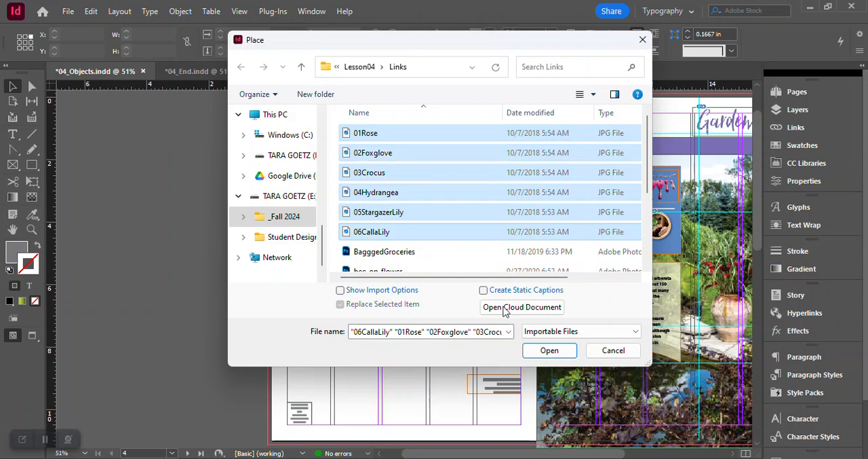
left_click(550, 350)
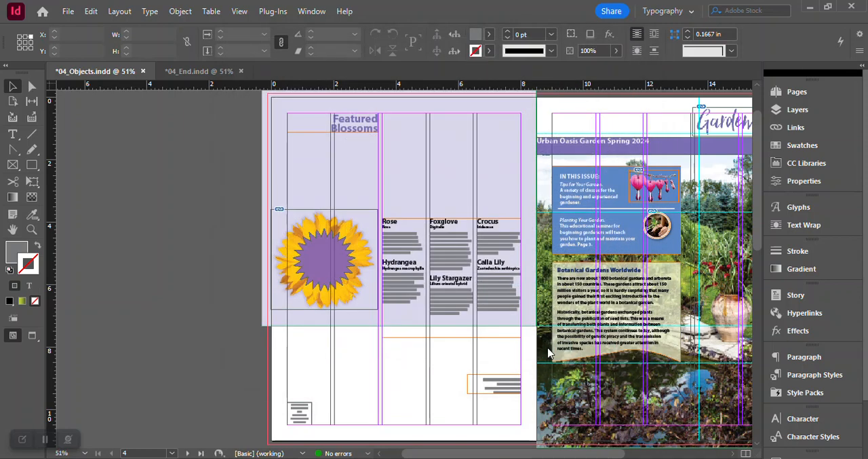
- Place the six images above the plant descriptions on page 4 as a grid of 3 columns and 2 rows, 4.45 in wide and about 3.16 in high
left_click(359, 156)
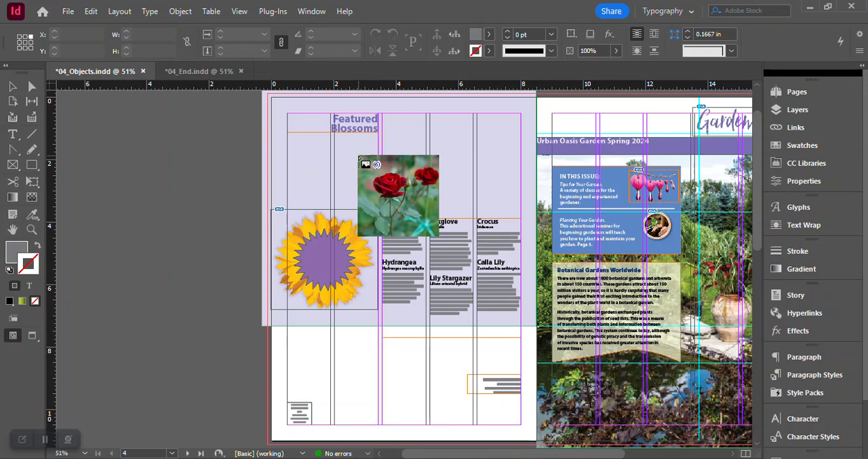
left_click_drag(360, 157, 518, 208)
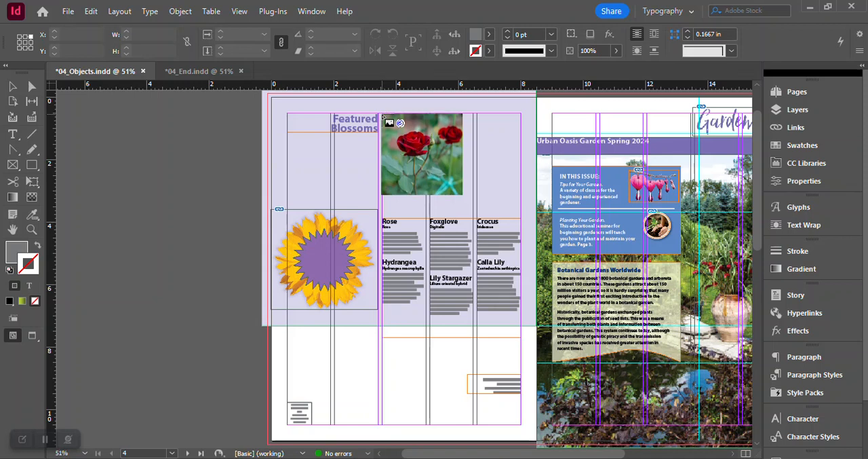
left_click_drag(384, 117, 396, 159)
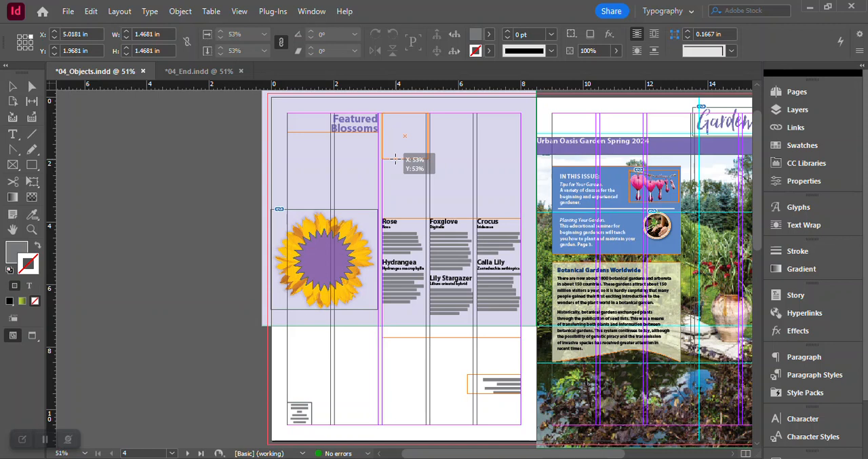
key("shift")
left_click_drag(396, 159, 421, 184)
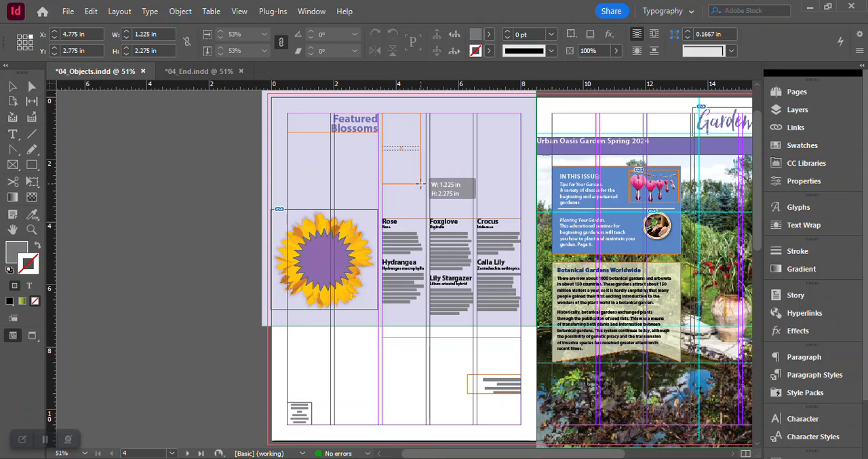
key("Right")
key("Right")
key("Up")
mouse_move(420, 183)
left_mouse_down()
mouse_move(438, 187)
mouse_move(440, 201)
mouse_move(519, 220)
left_mouse_up()
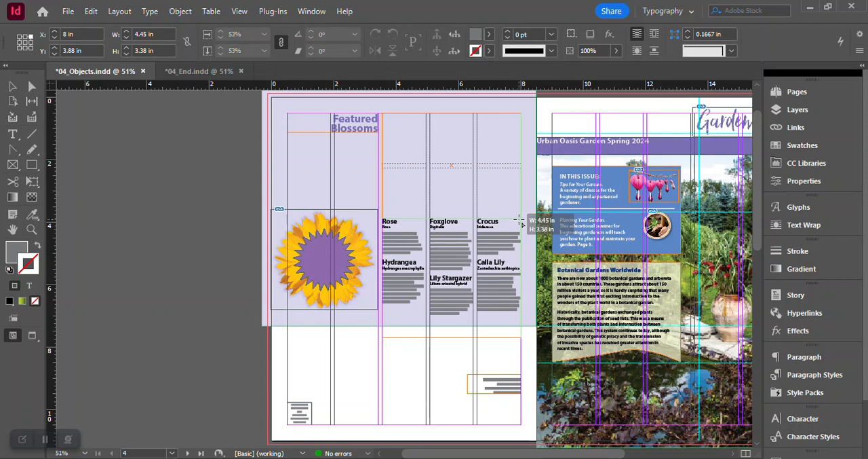
left_click_drag(520, 221, 520, 211)
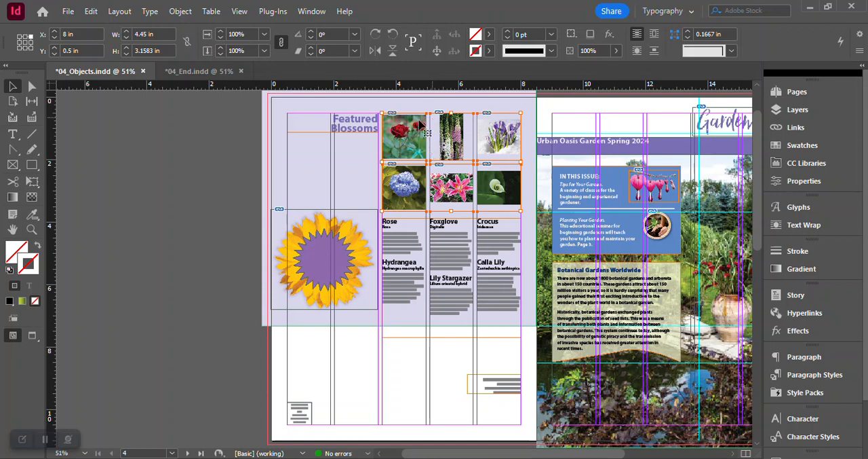
left_click(224, 126)
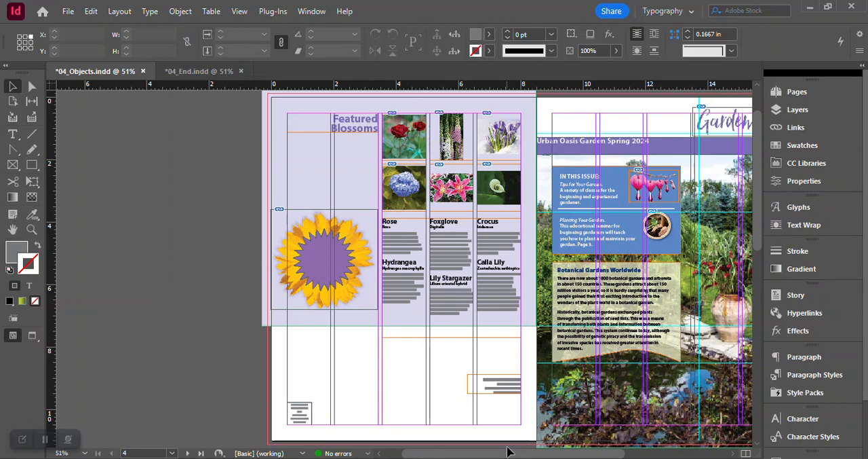
- Select the graphics frame of the bleeding heart image on page 1, not its content, and check its entry in the Text layer
left_click_drag(507, 452, 562, 451)
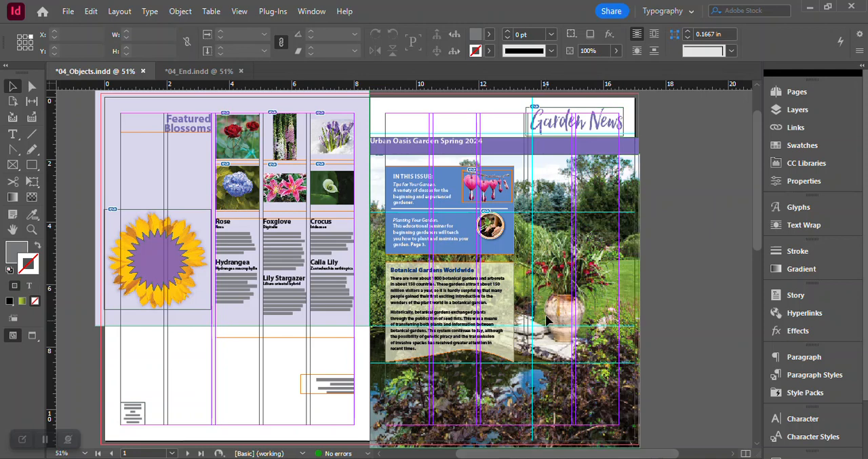
left_click(485, 182)
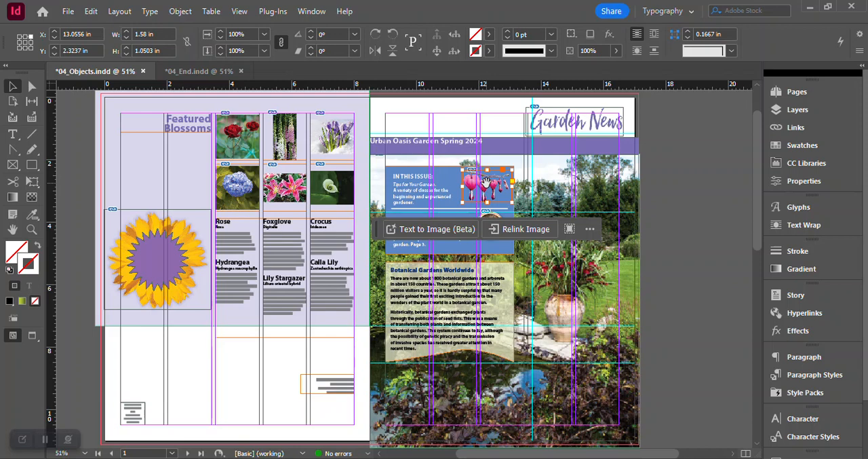
left_click(488, 188)
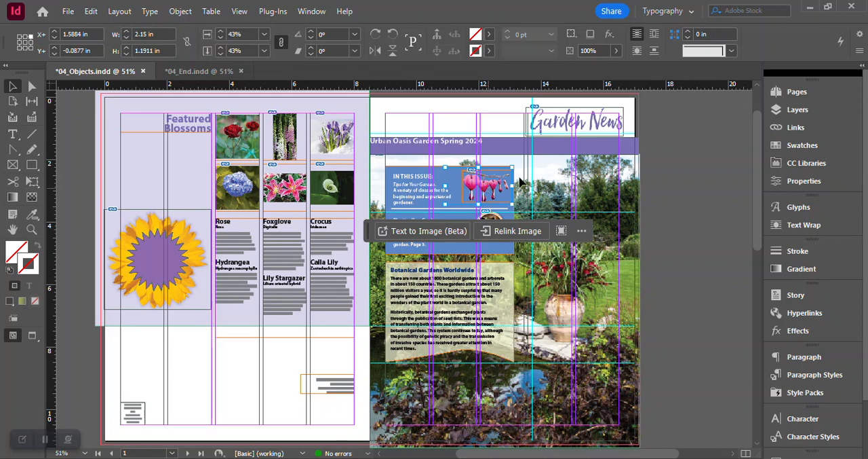
left_click(798, 109)
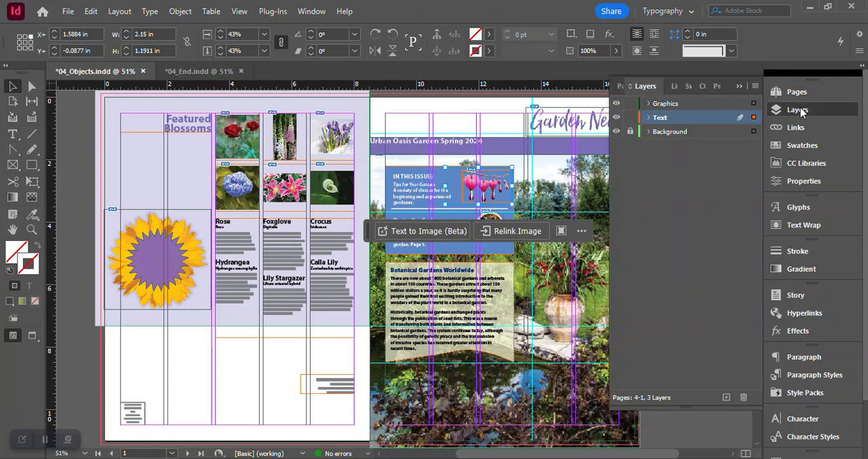
left_click(649, 119)
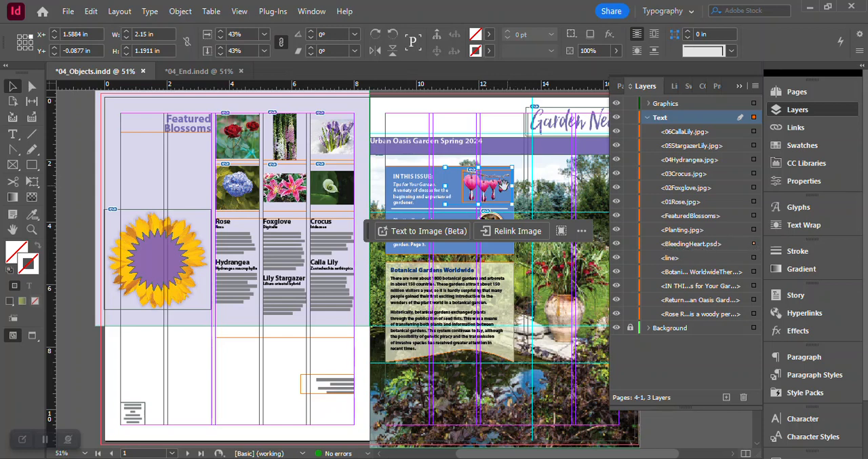
left_click(478, 179)
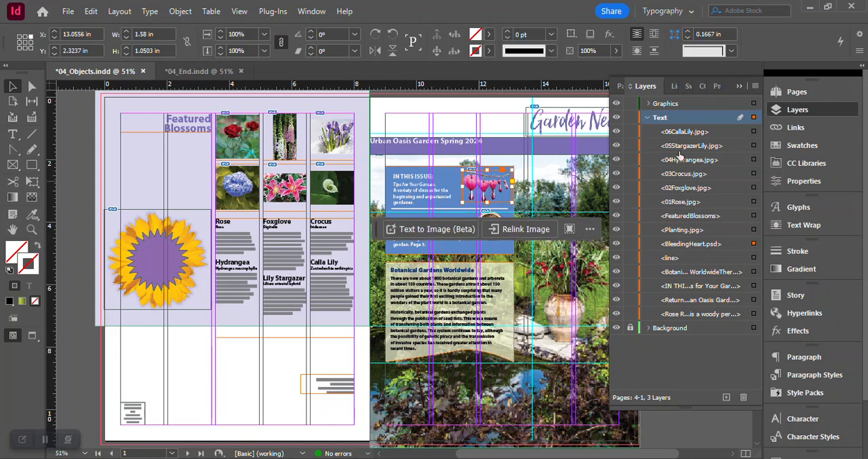
left_click(796, 115)
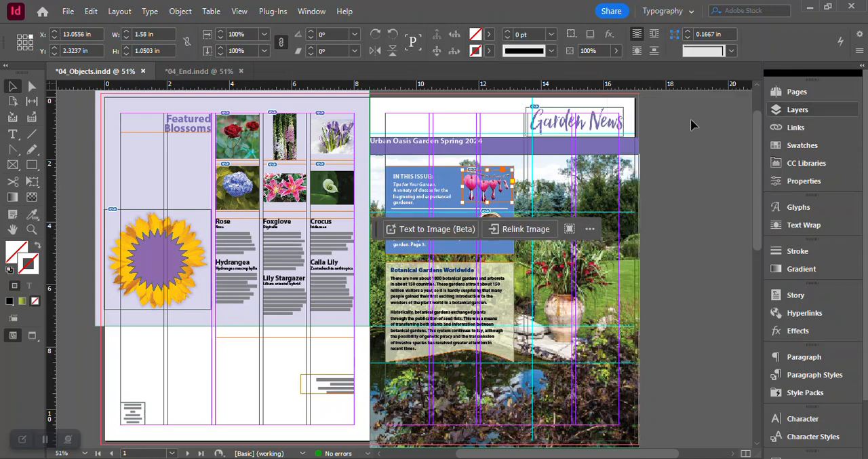
- Copy the bleeding heart frame onto page 3 beside the Dicentra entry, at X 10.705 in, Y 3.8247 in, undoing the stray shift of its content
left_click(90, 11)
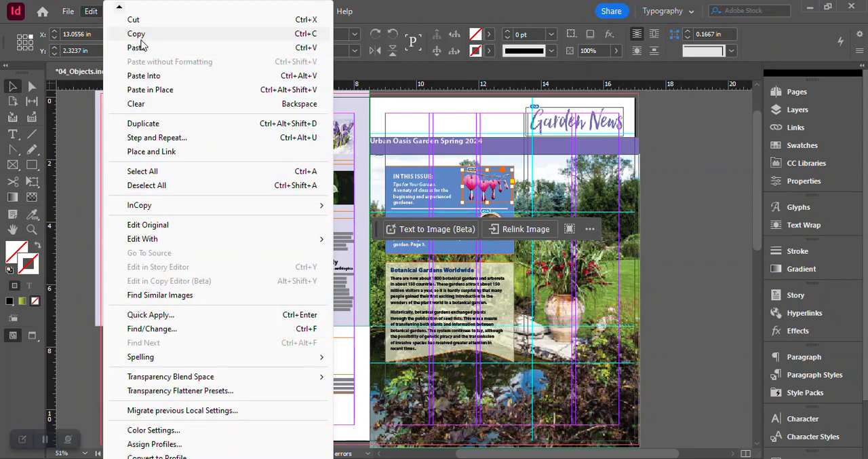
left_click(140, 37)
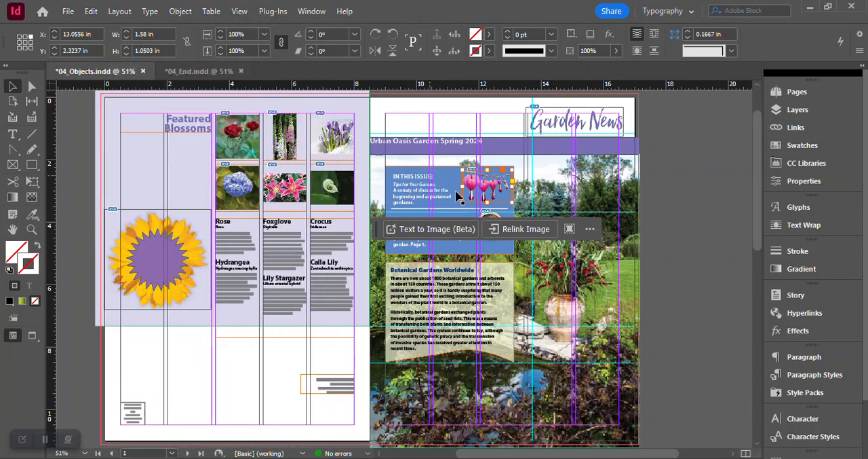
scroll(644, 261, "down", 10)
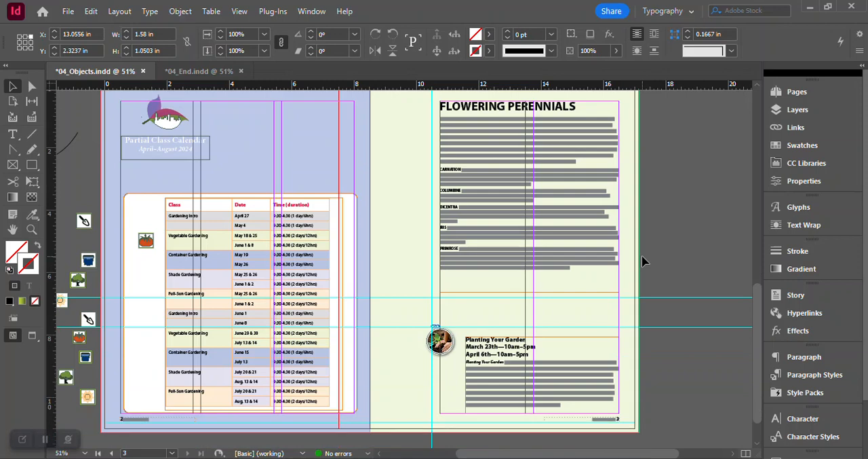
left_click(401, 197)
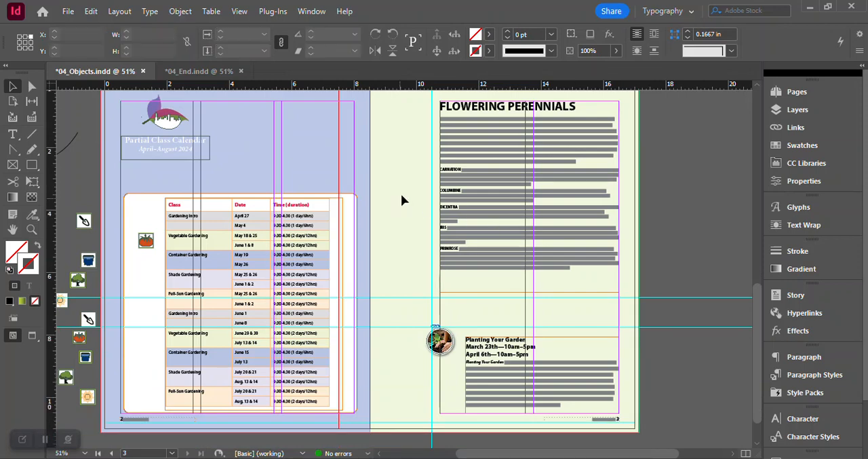
left_click(90, 12)
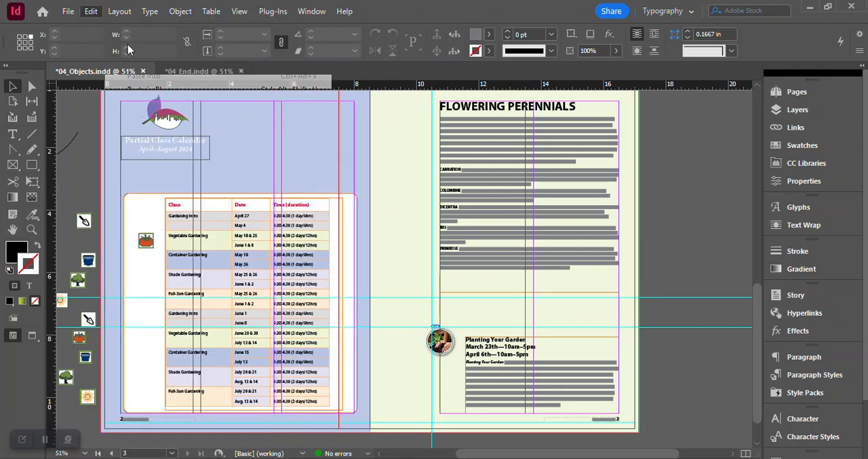
left_click(136, 47)
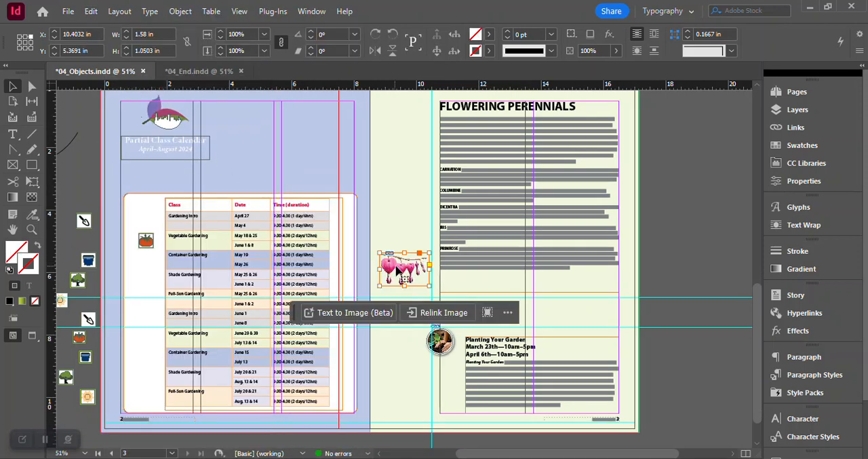
left_click_drag(403, 263, 423, 173)
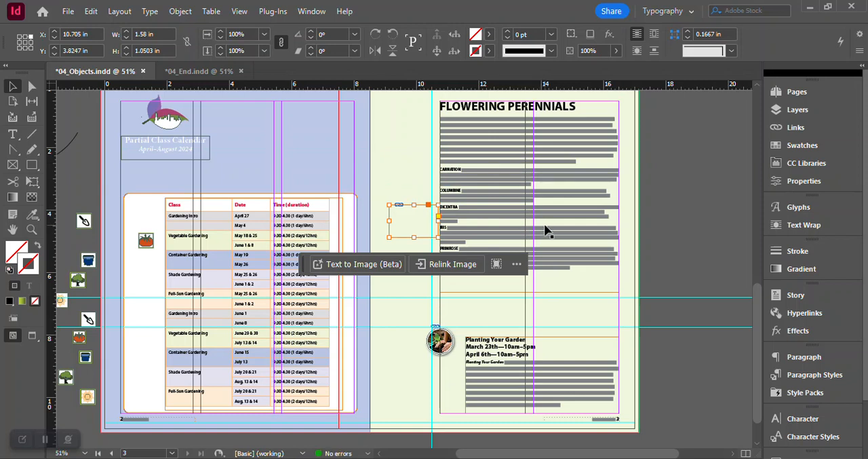
key("ctrl+z")
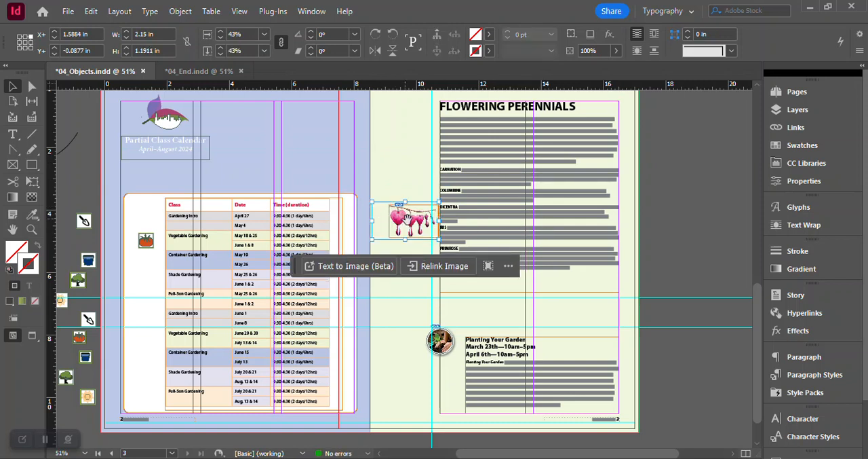
- Undo the stray shift of the bleeding heart content, then enlarge its frame to about 2.2 x 1.46 in at X 11.2 in, Y 1.775 in
left_click_drag(412, 216, 423, 183)
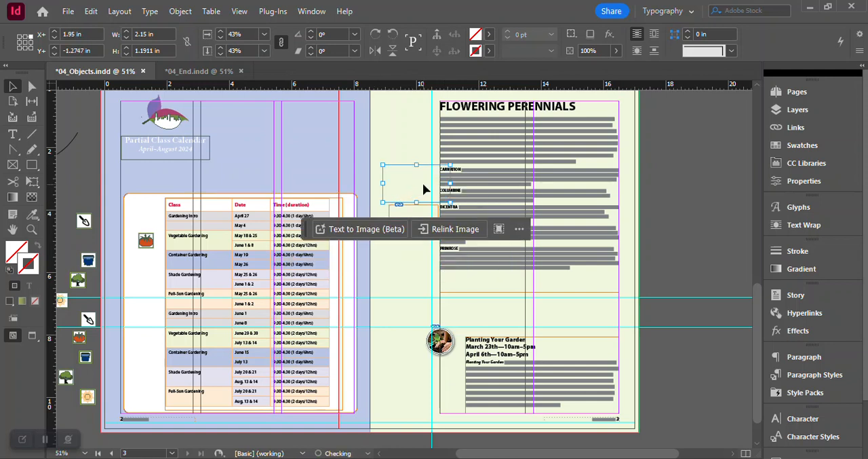
key("ctrl+z")
left_click(409, 230)
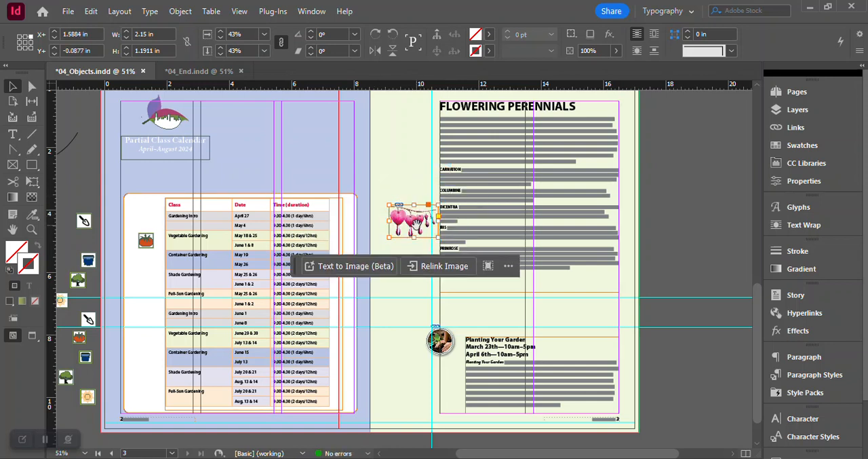
left_click_drag(409, 230, 427, 185)
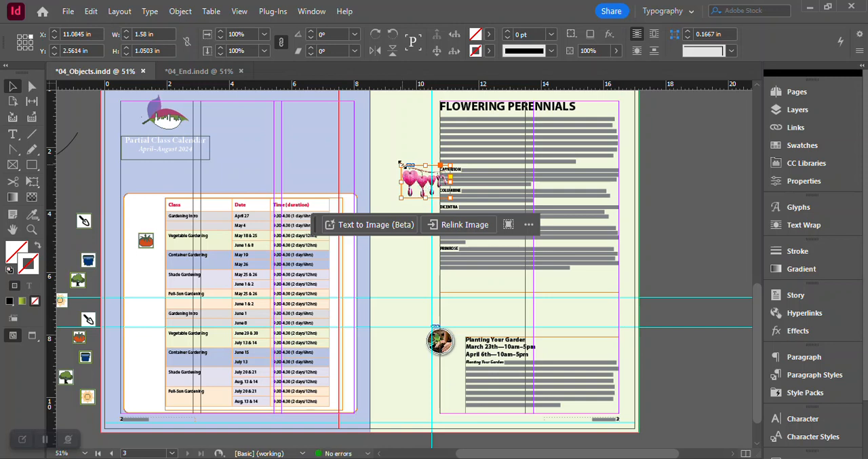
left_click_drag(400, 163, 389, 158)
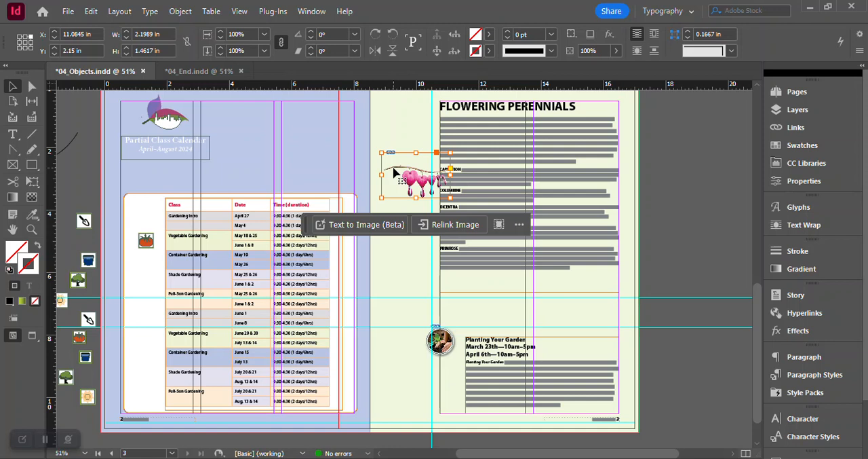
left_click_drag(405, 170, 410, 158)
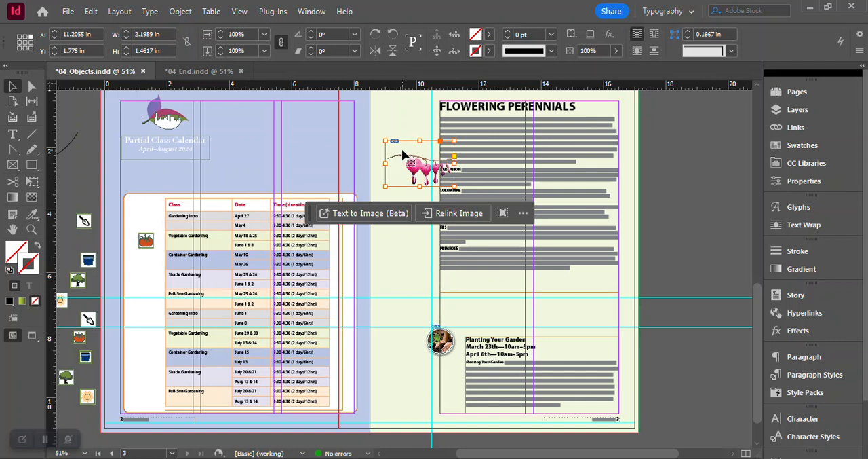
- Apply a text wrap around the object shape to the bleeding heart image, wrapping to the Right Side
key("z")
left_click(434, 172)
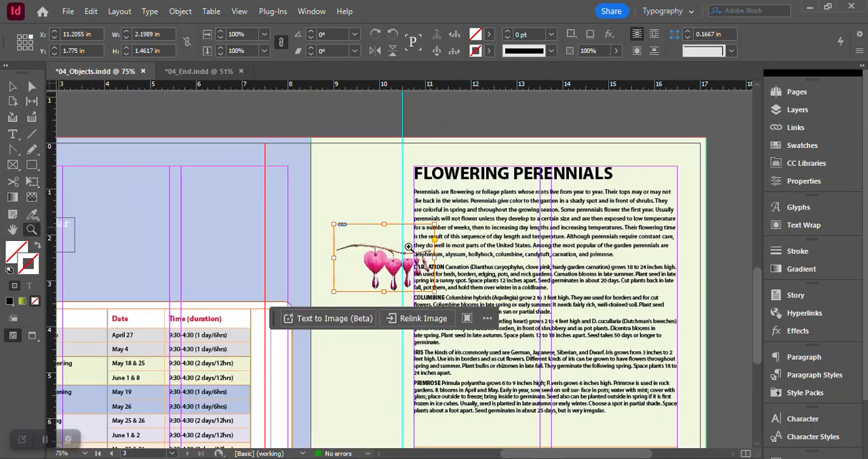
left_click(409, 246)
left_click(407, 253)
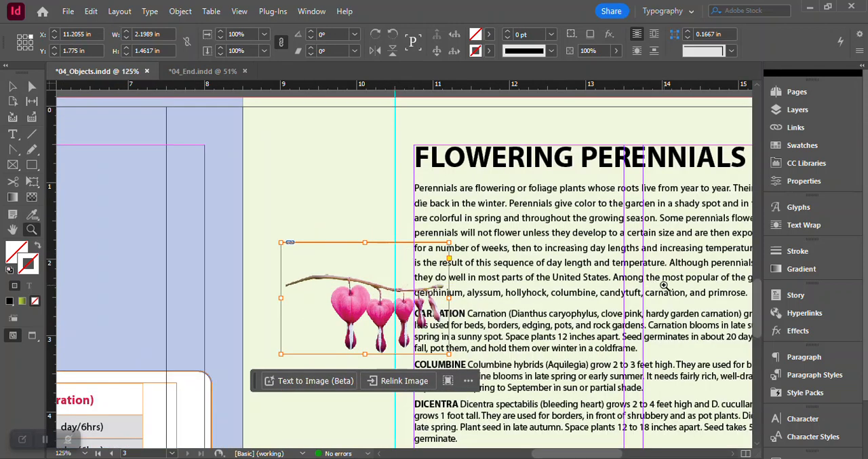
left_click(12, 87)
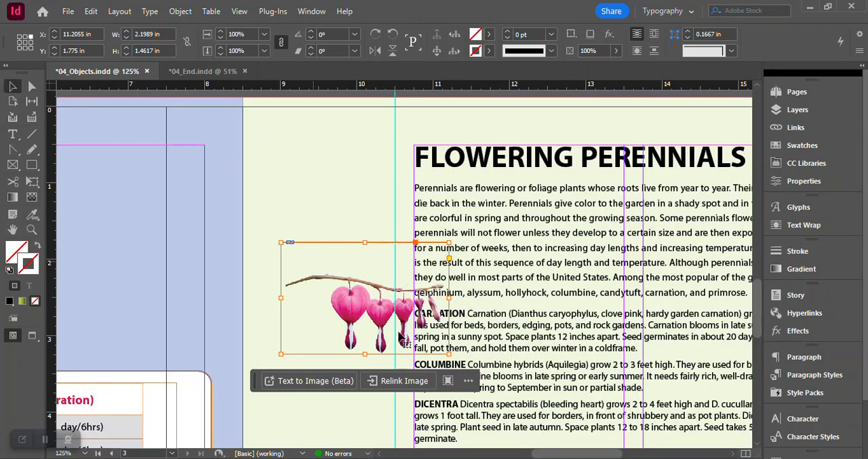
left_click(836, 229)
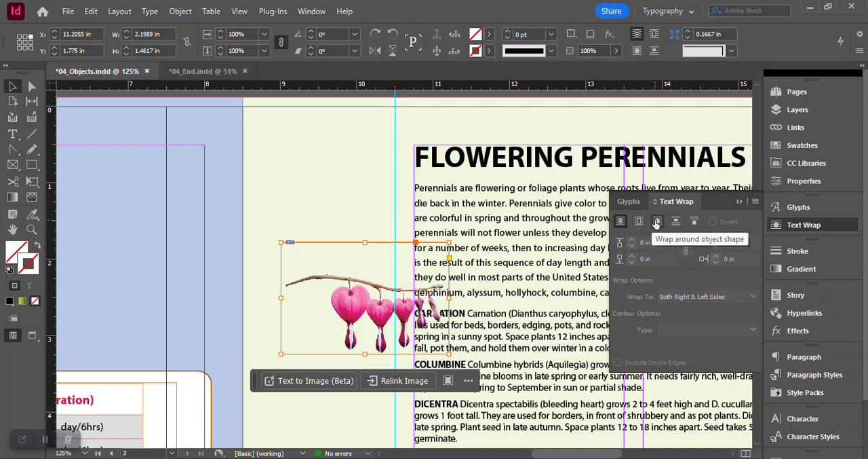
left_click(657, 221)
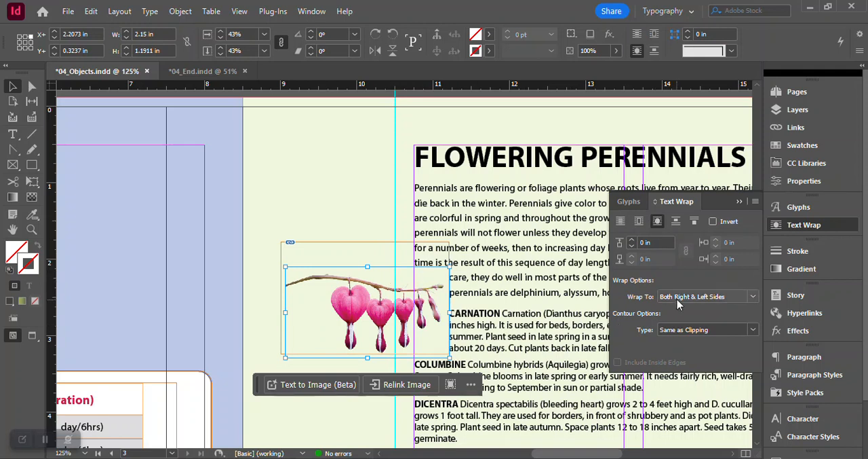
left_click(757, 296)
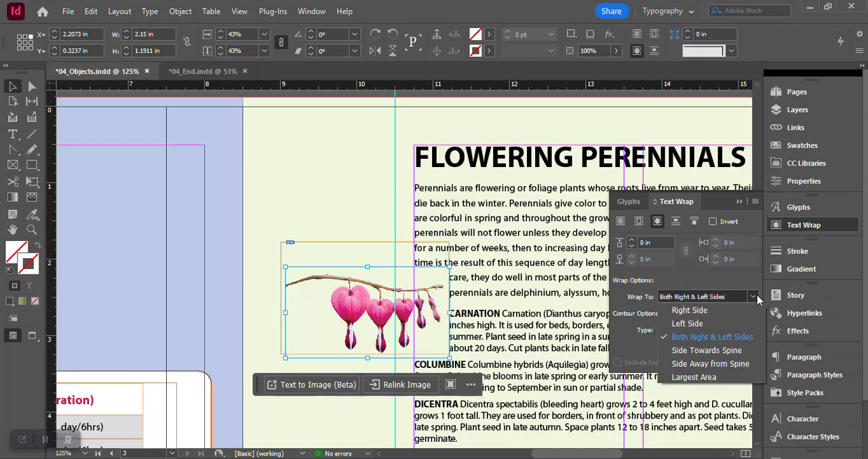
left_click(732, 310)
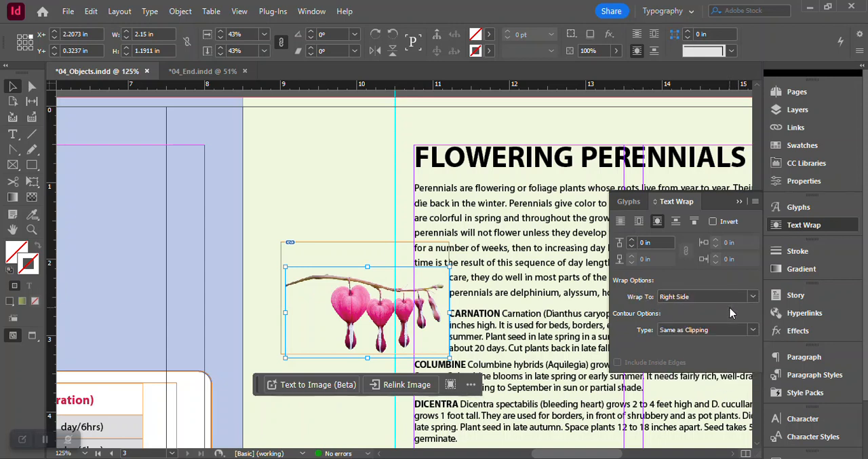
- Set the bleeding heart wrap's contour type to Detect Edges with a 0.125 in offset
left_click(757, 329)
left_click(722, 357)
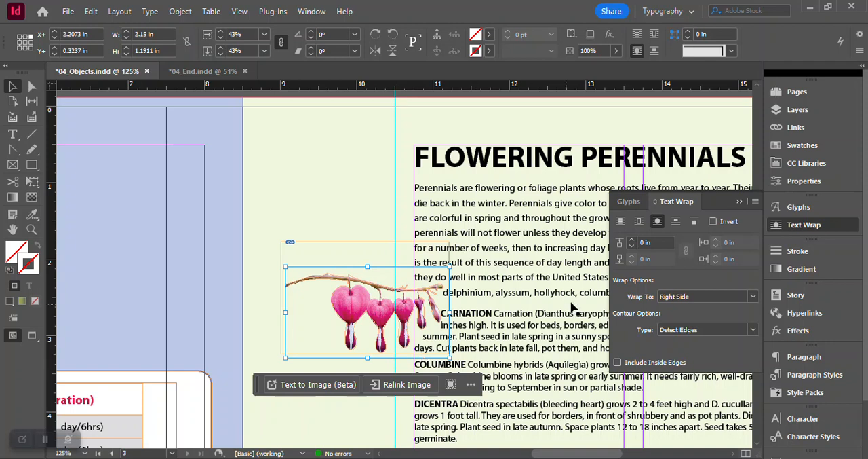
left_click(632, 242)
left_click(632, 242)
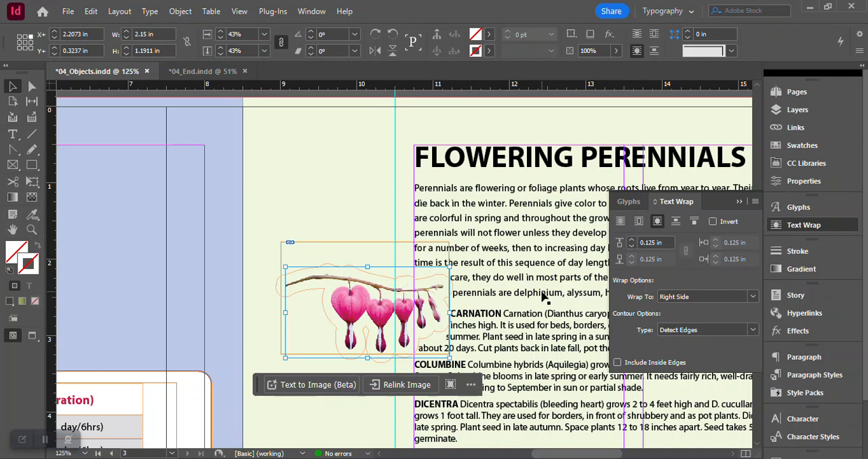
- Nudge the bleeding heart image within its frame to about X+ 2.3 in, Y+ 0.21 in to refine the wrap, and deselect it
key("Up")
key("Up")
key("Up")
key("Up")
key("Up")
key("Up")
key("Up")
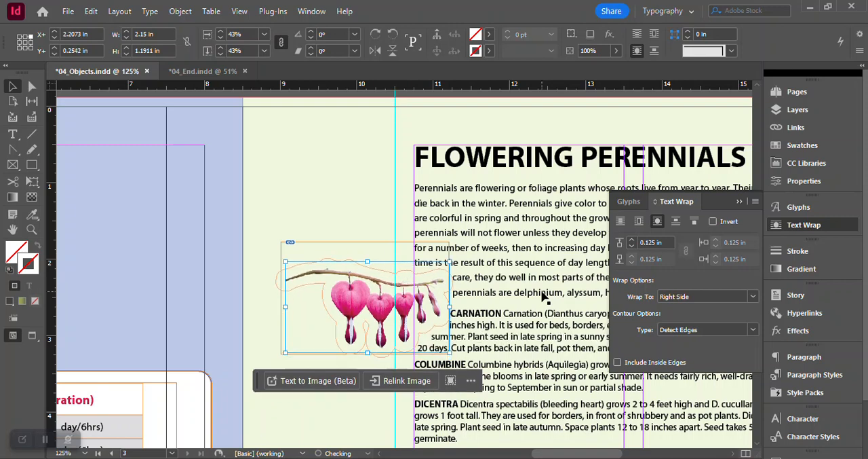
key("Up")
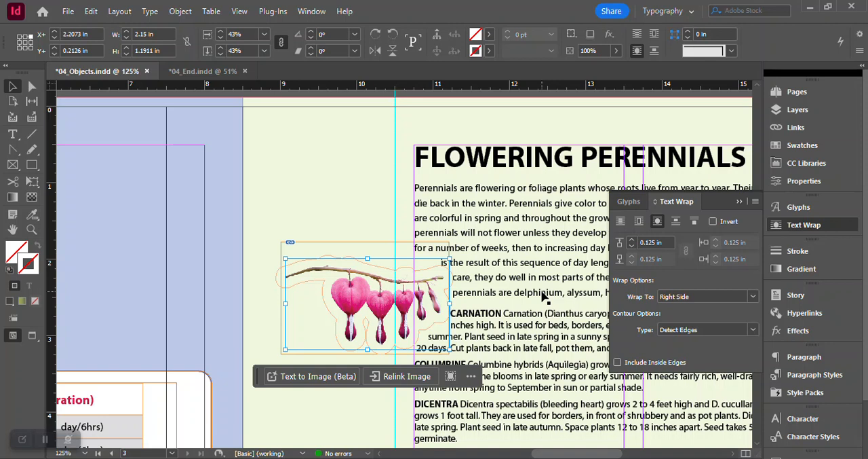
key("Right")
key("Right")
key("Right")
key("Right")
key("Right")
key("Right")
key("Right")
key("Right")
key("Right")
key("Right")
key("Right")
key("Right")
key("Right")
key("Right")
key("Right")
key("Right")
key("Right")
key("Right")
key("Right")
key("Right")
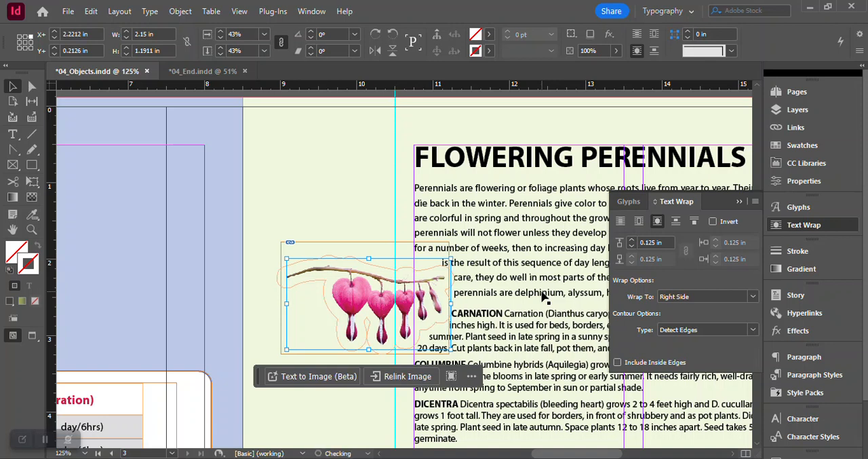
key("Right")
key("Right")
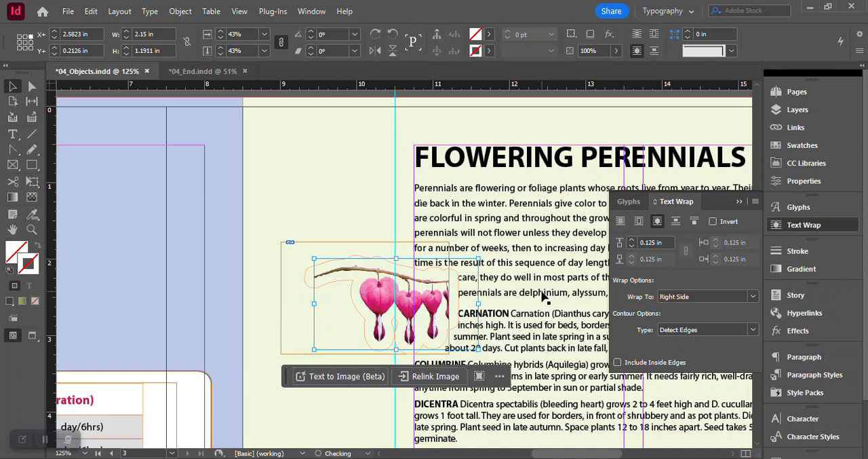
key("Left")
key("Left")
key("Left")
key("Left")
key("Left")
key("Left")
key("Left")
key("Left")
key("Left")
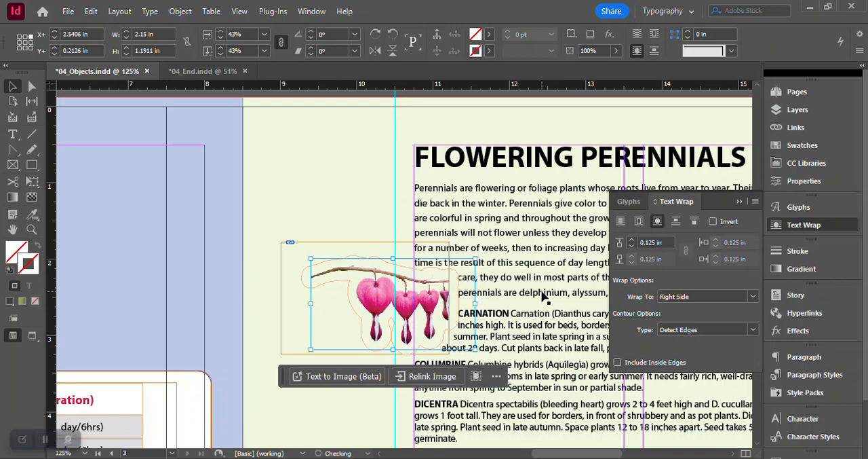
key("Left")
key("Left")
key("Left")
key("Left")
key("Left")
key("Left")
key("Left")
key("Left")
key("Left")
key("Left")
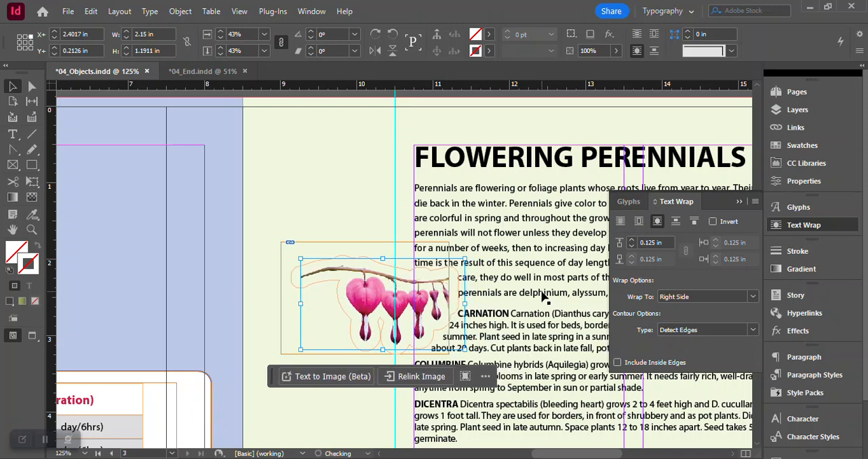
key("Left")
key("Left")
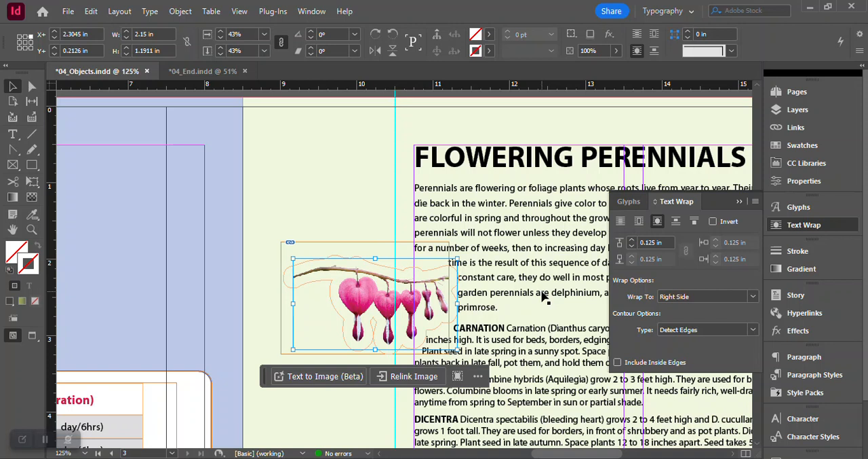
left_click(331, 154)
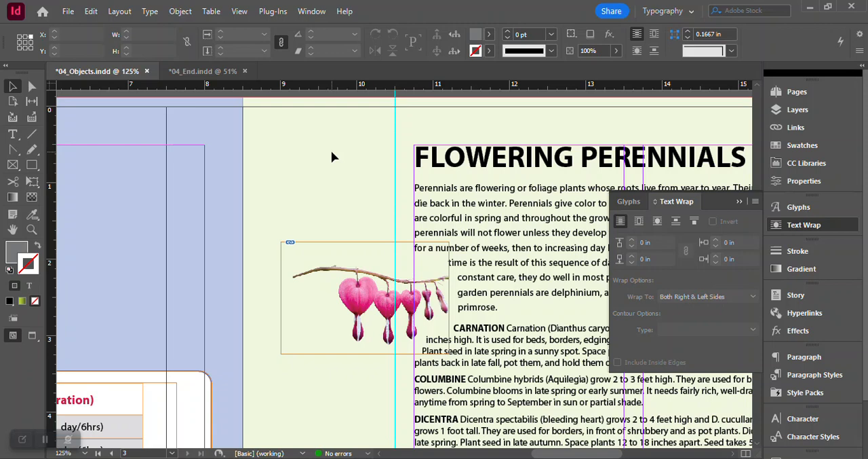
- Put away the text wrap settings and view the class calendar on page 2 with the page fitted in the window
left_click_drag(566, 453, 500, 453)
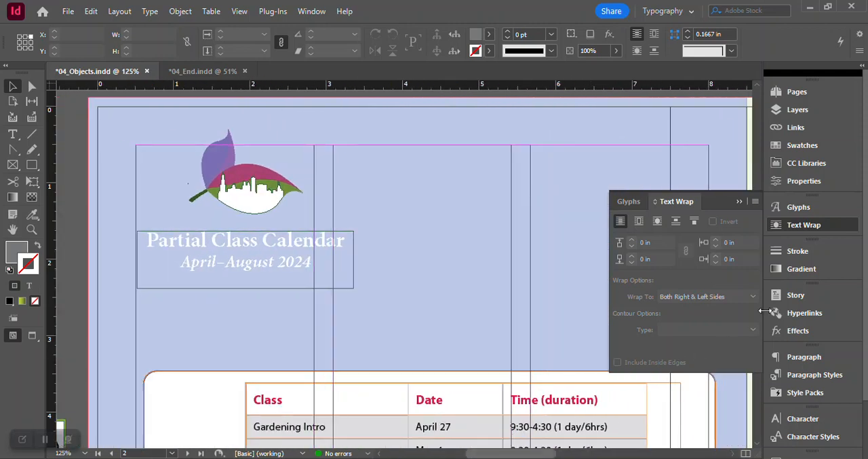
left_click(799, 228)
scroll(601, 272, "down", 5)
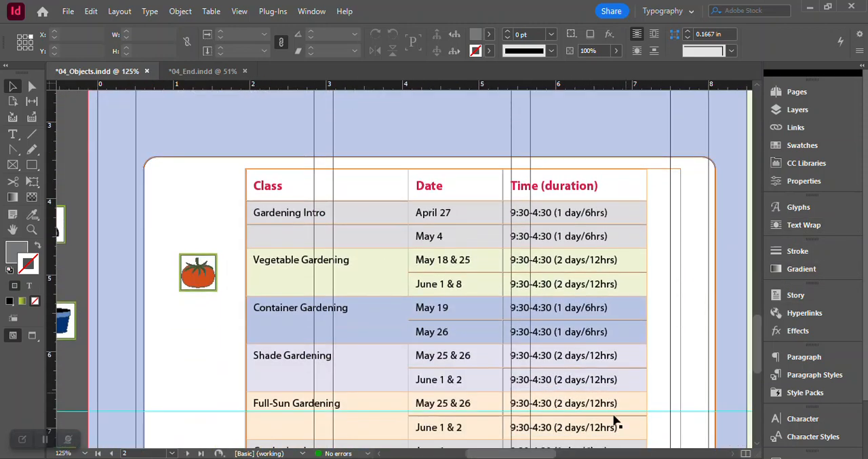
left_click(239, 11)
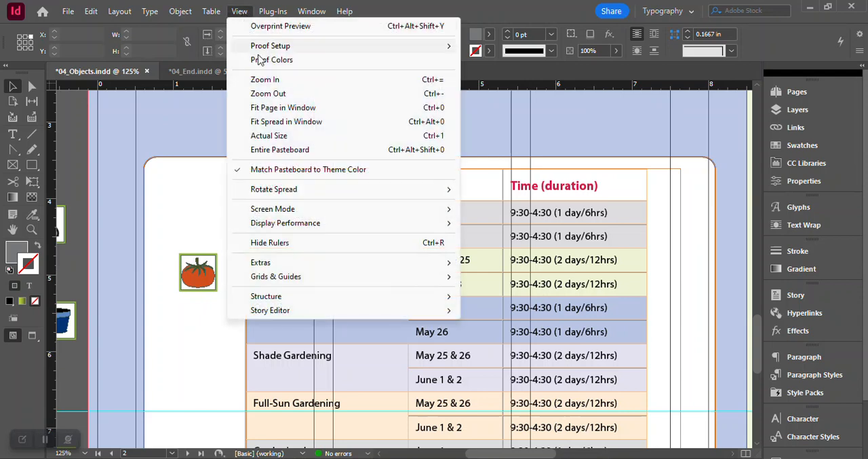
left_click(274, 108)
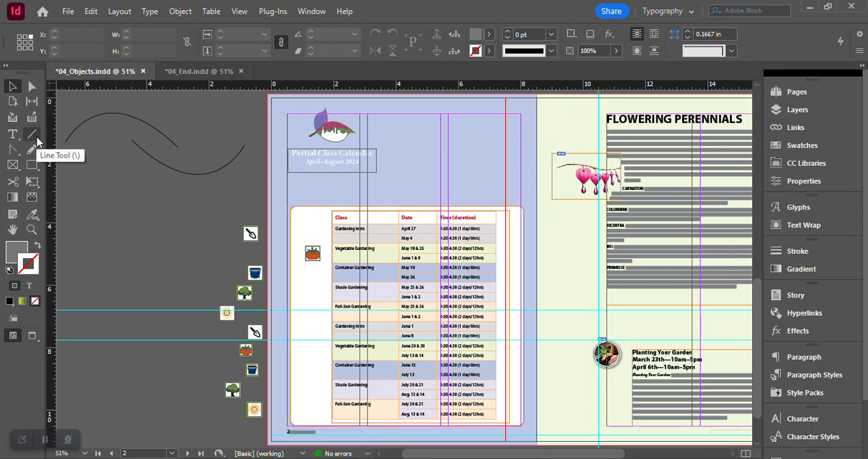
- Draw a horizontal line about 2.77 in long below the Featured Blossoms heading on page 4, at about Y 1.53 in
left_click(798, 91)
double_click(681, 197)
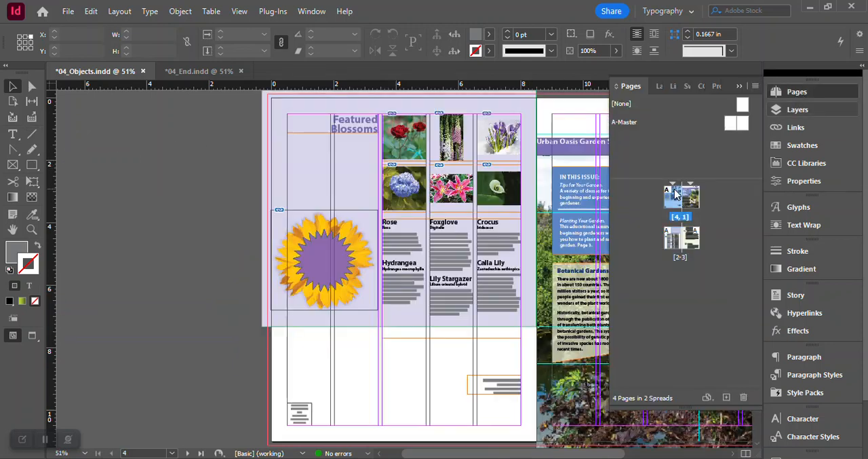
left_click(32, 229)
left_click(312, 167)
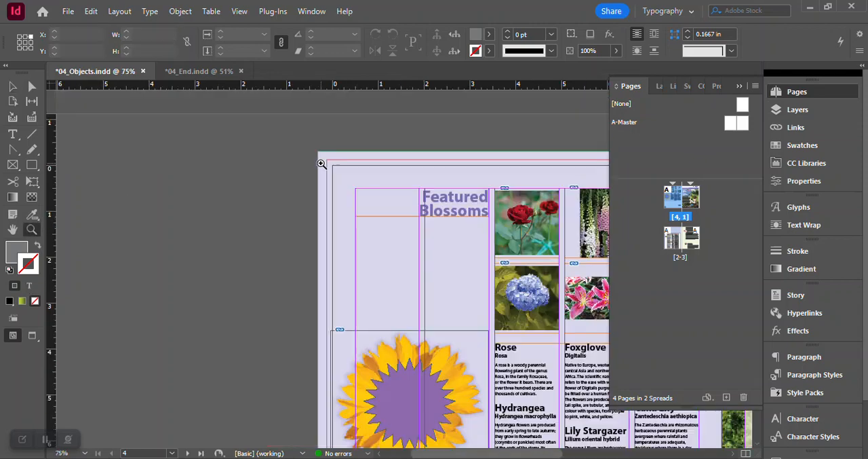
left_click(421, 239)
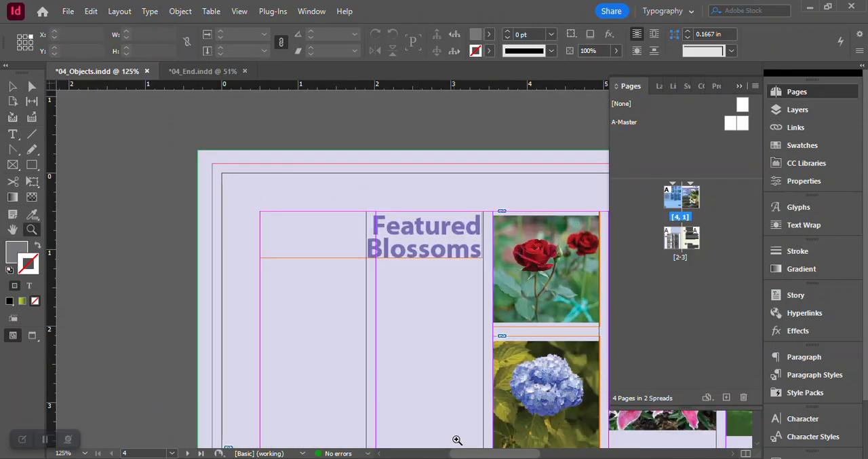
left_click_drag(461, 455, 466, 454)
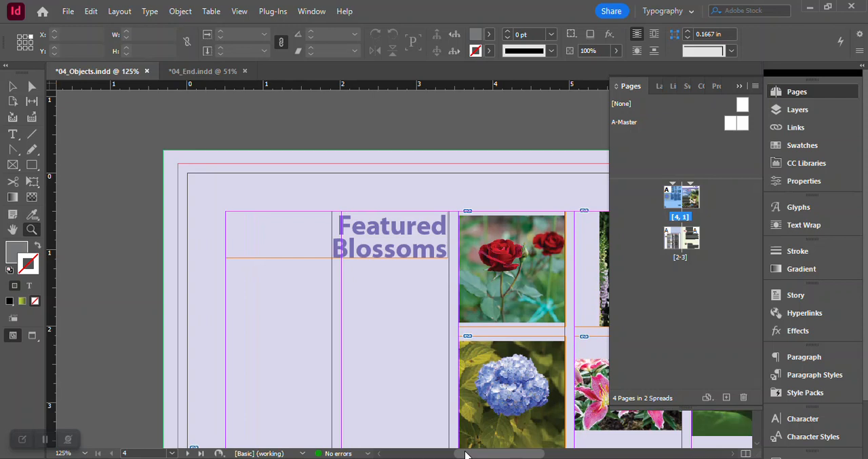
left_click(32, 134)
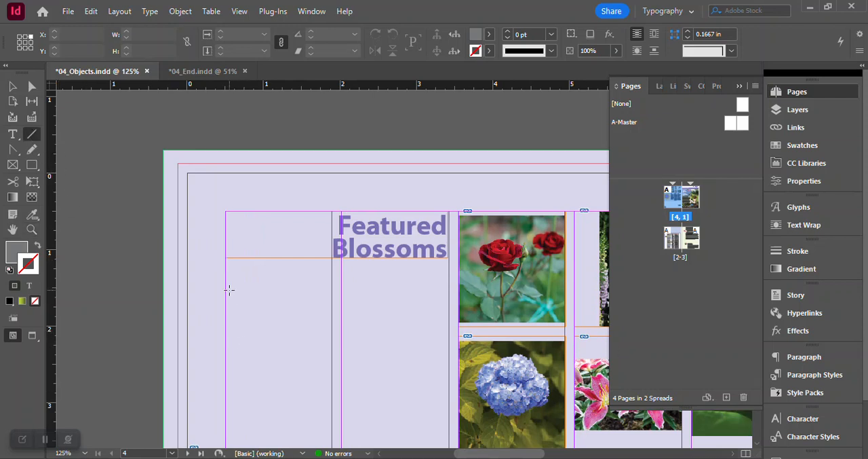
left_click_drag(229, 290, 439, 289)
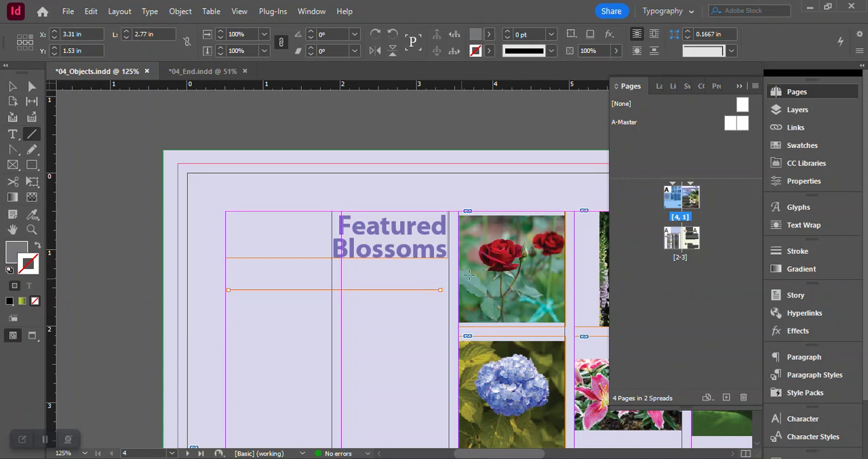
- Set the stroke weight of the line below the Featured Blossoms heading to 2 pt
left_click(805, 255)
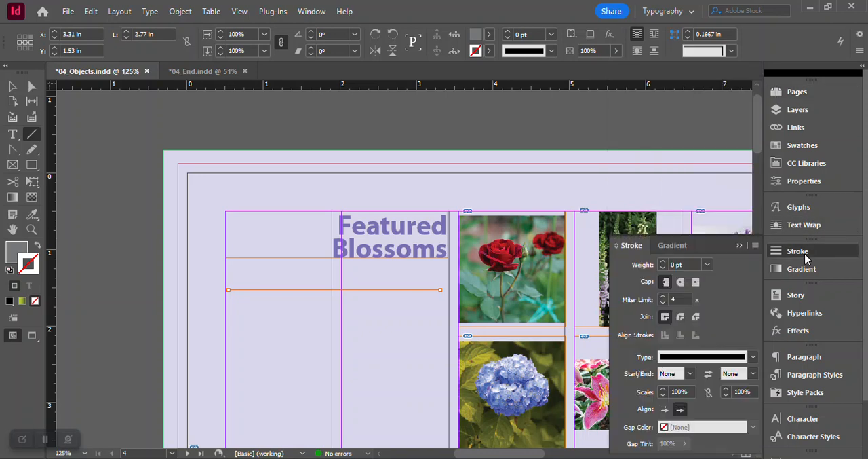
left_click(707, 264)
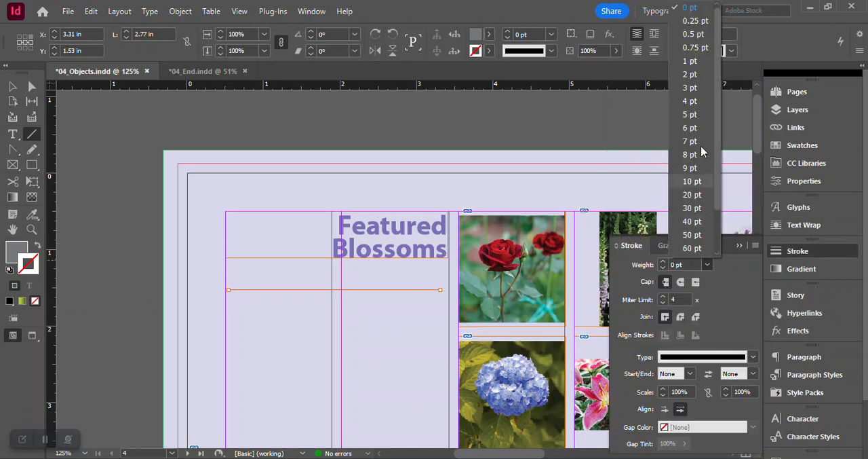
left_click(690, 75)
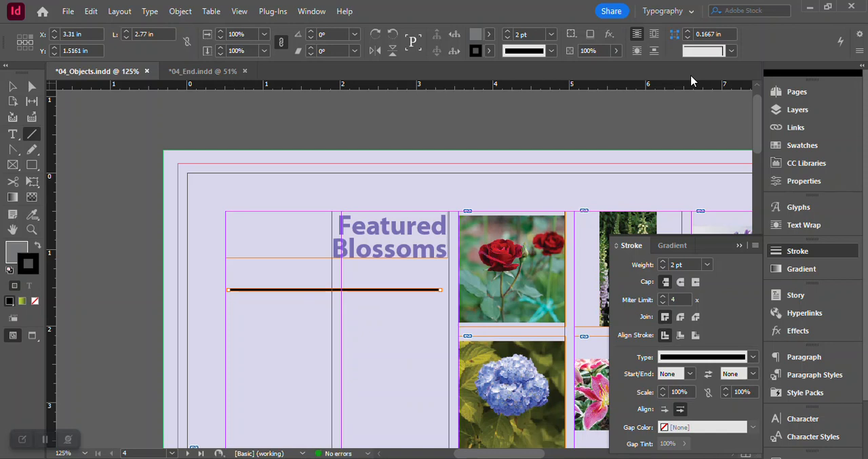
- Give the line below the Featured Blossoms heading a SquareSolid start and a Barbed arrowhead at its end
left_click(690, 374)
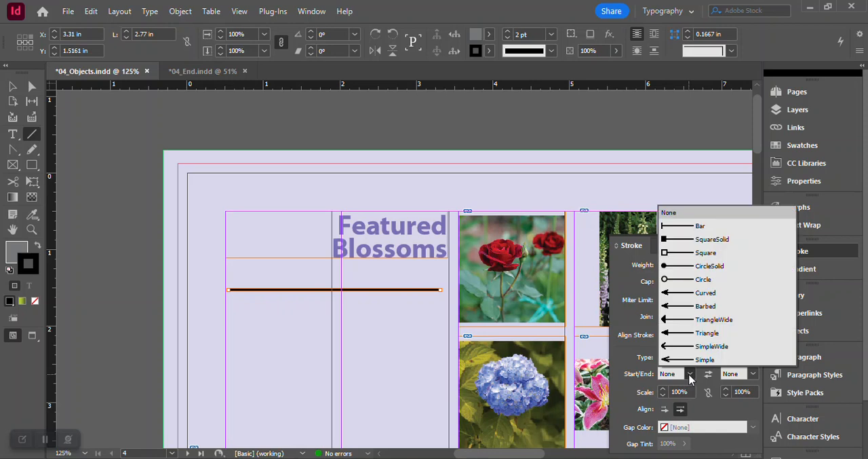
left_click(712, 240)
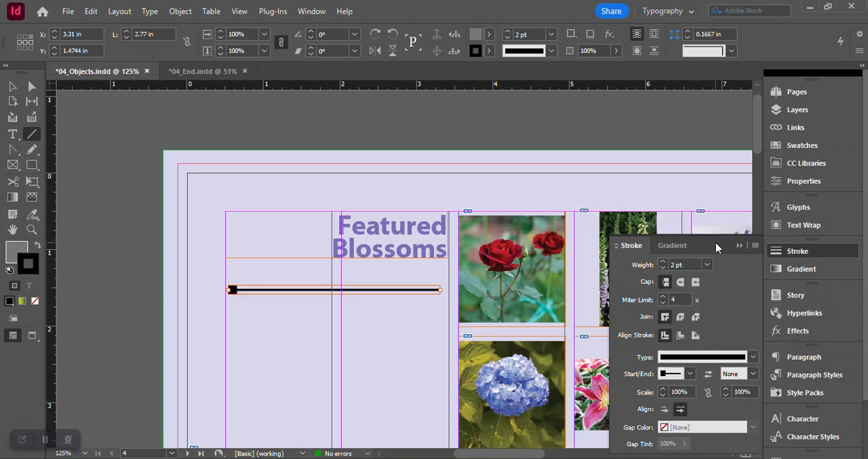
left_click(754, 374)
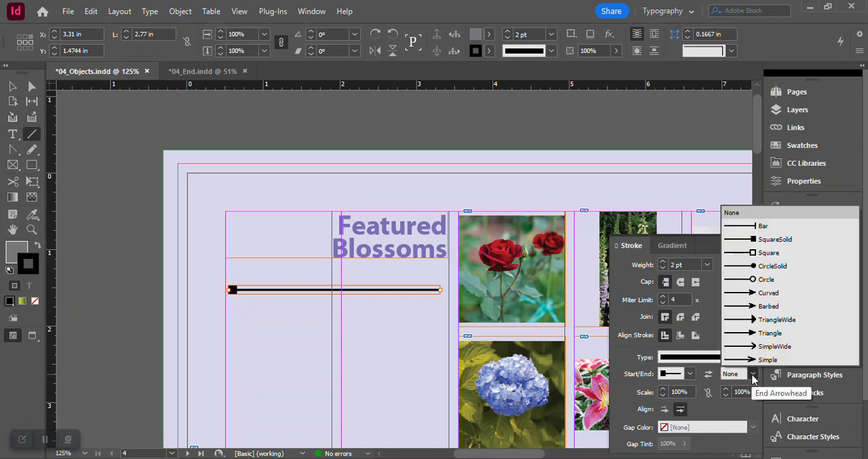
left_click(770, 308)
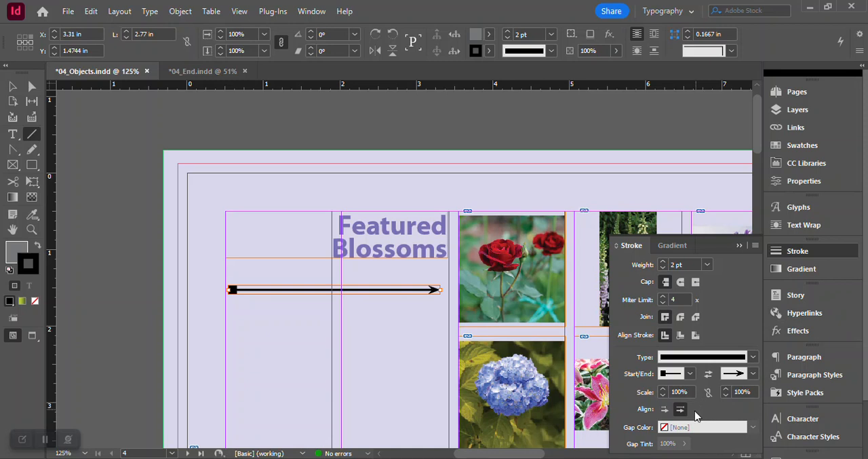
- Scale the line's start shape to 75% and its end arrowhead to 200%
left_click(660, 392)
type("75")
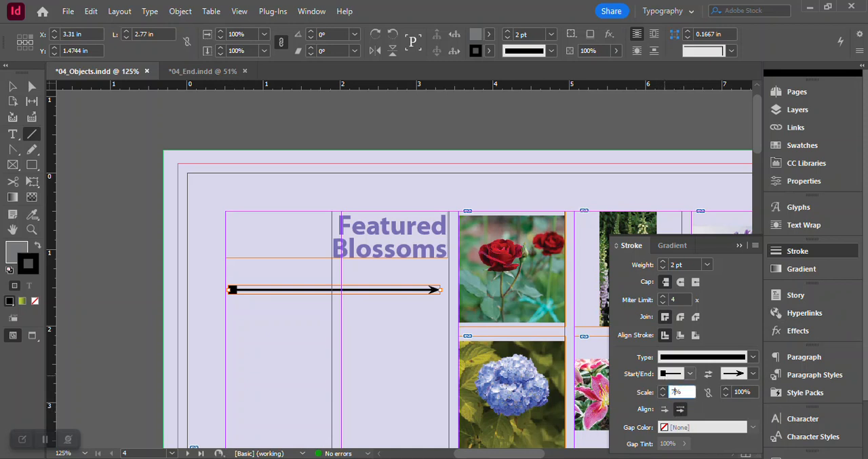
key("Return")
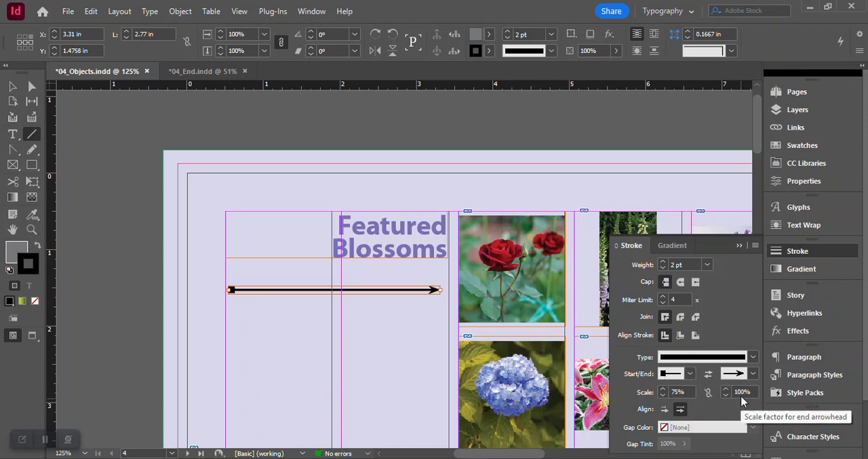
left_click(740, 392)
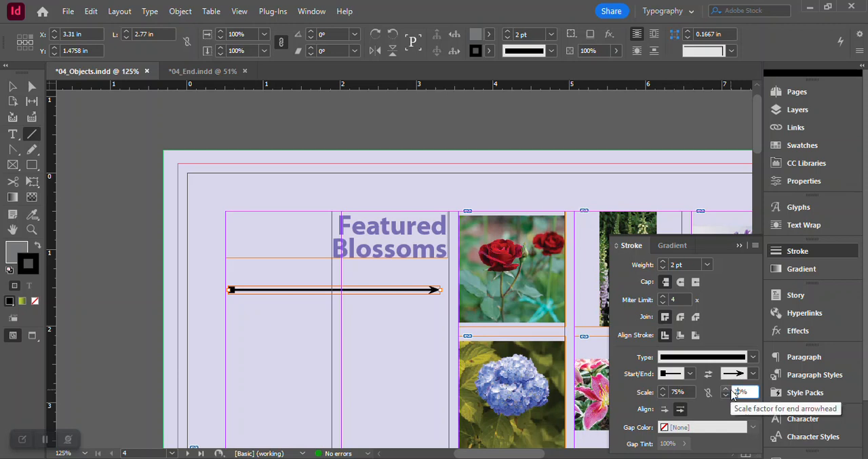
type("200")
key("Return")
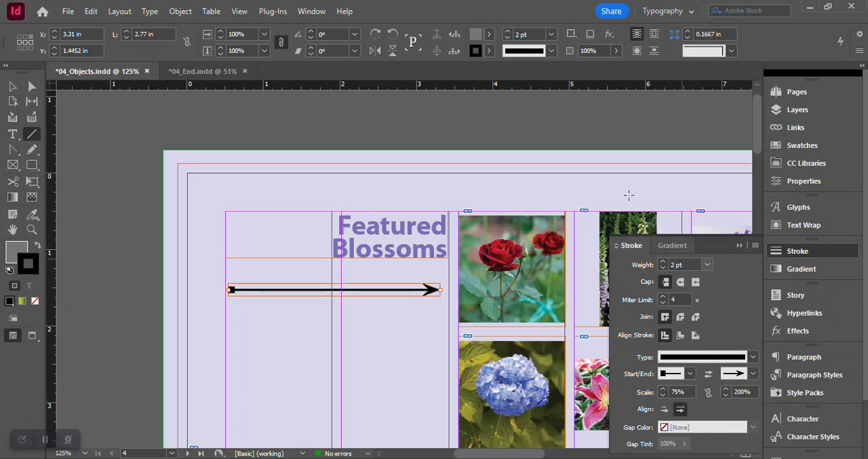
- Set the arrow line's fill to None and its stroke colour to the Red-Dark swatch
left_click(802, 149)
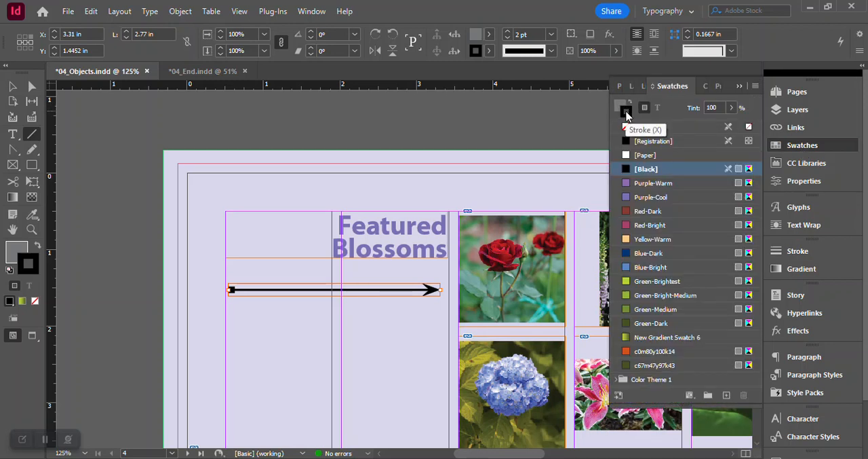
left_click(486, 39)
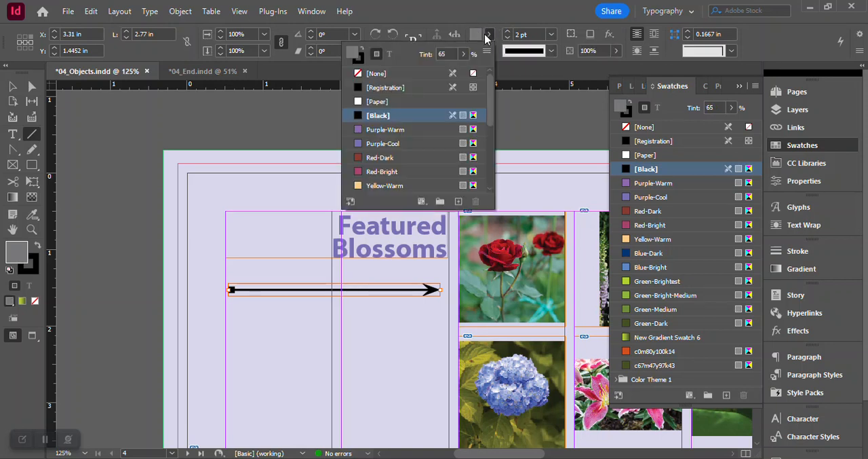
left_click(381, 74)
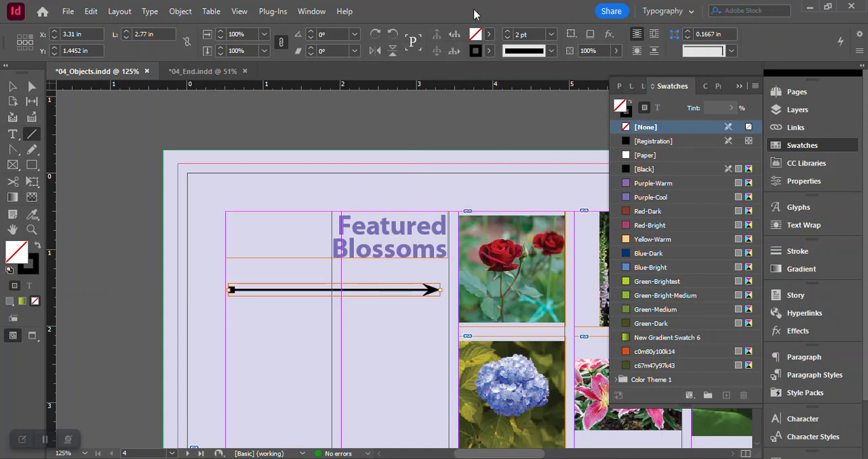
left_click(489, 51)
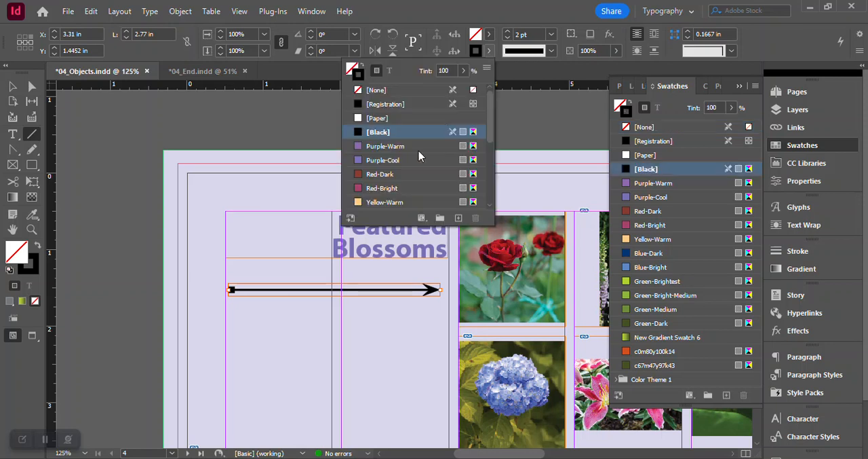
left_click(388, 175)
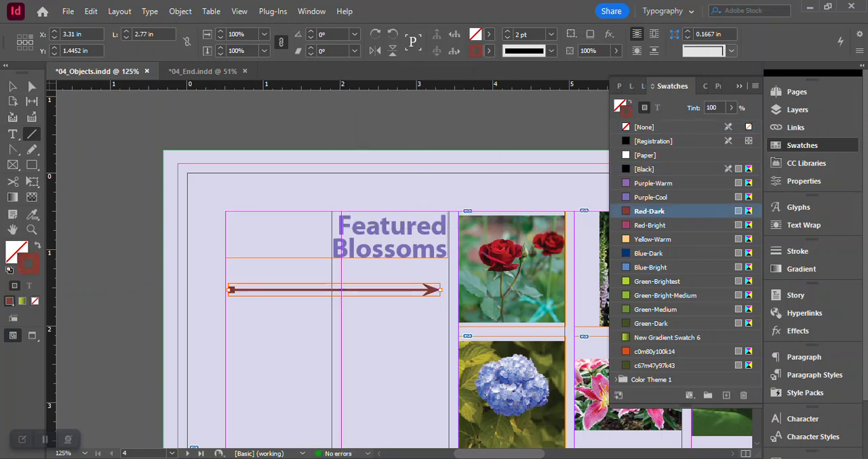
left_click(818, 145)
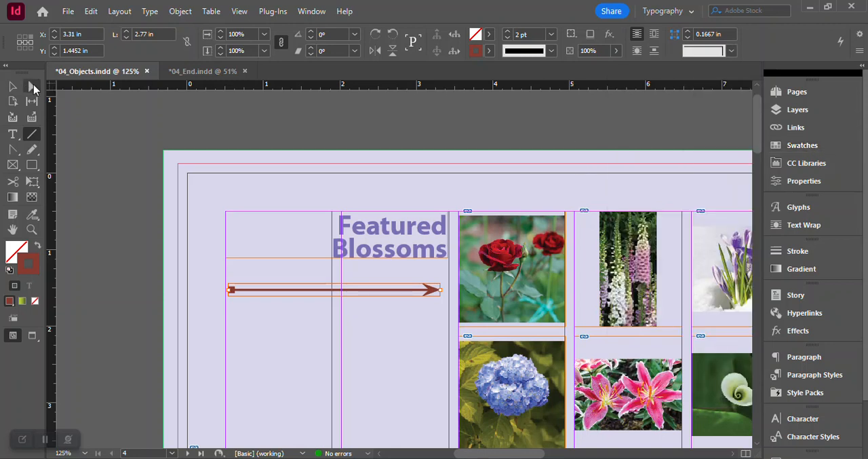
- Deselect the arrow line and save the newsletter document
left_click(13, 86)
left_click(233, 118)
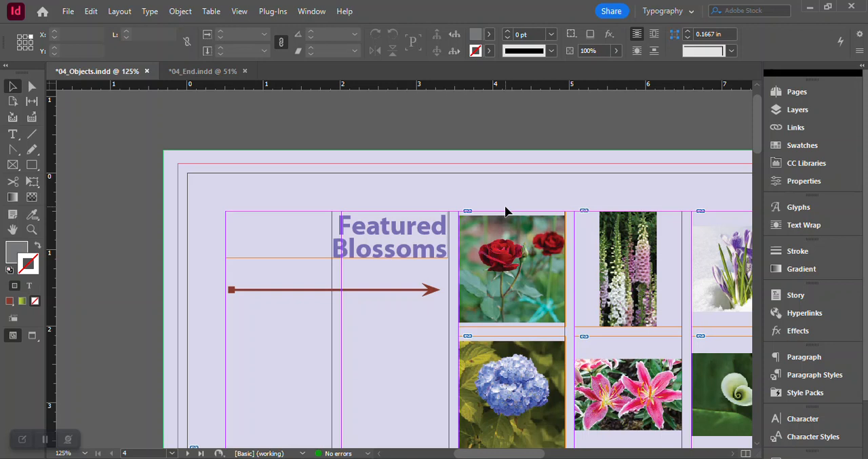
key("ctrl+s")
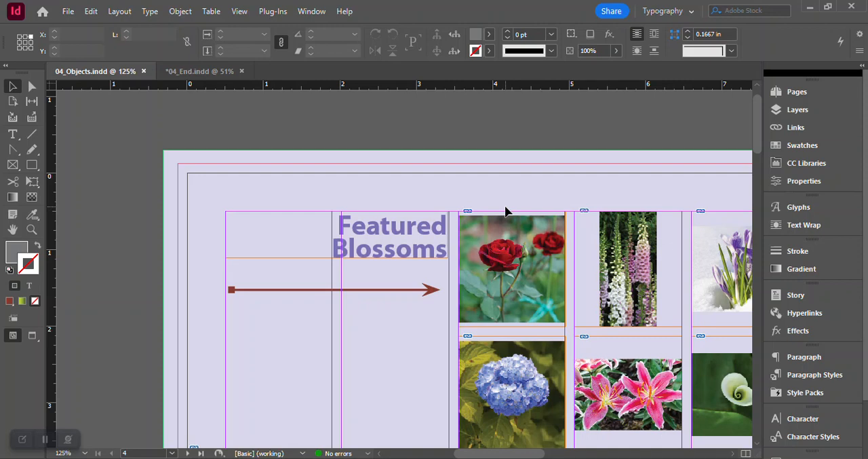
- Compare the whole spread of pages 4 and 1 in 04_Objects with 04_End, showing the finished document's frame edges and guides
left_click(240, 10)
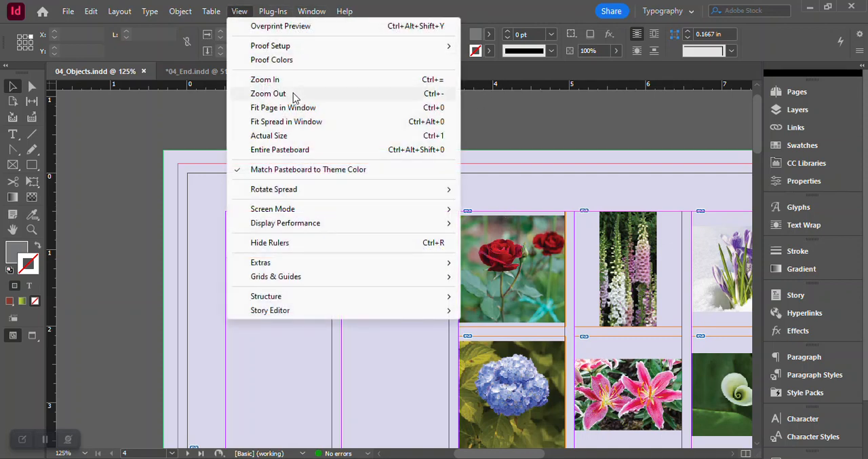
left_click(287, 121)
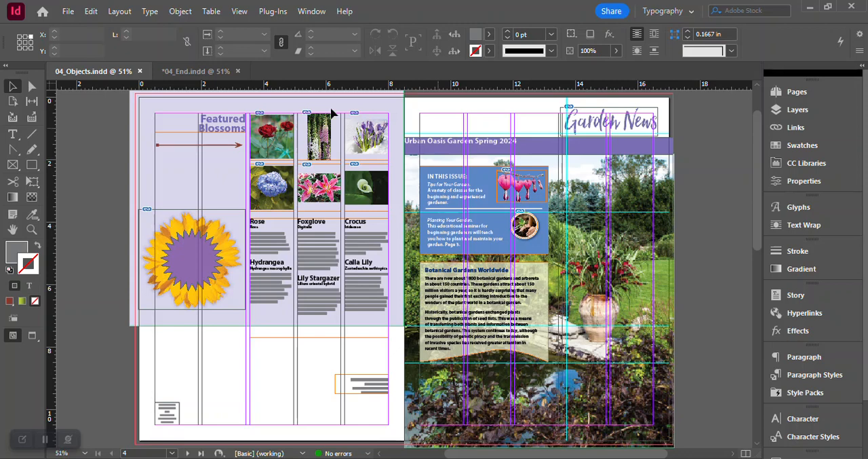
left_click(220, 73)
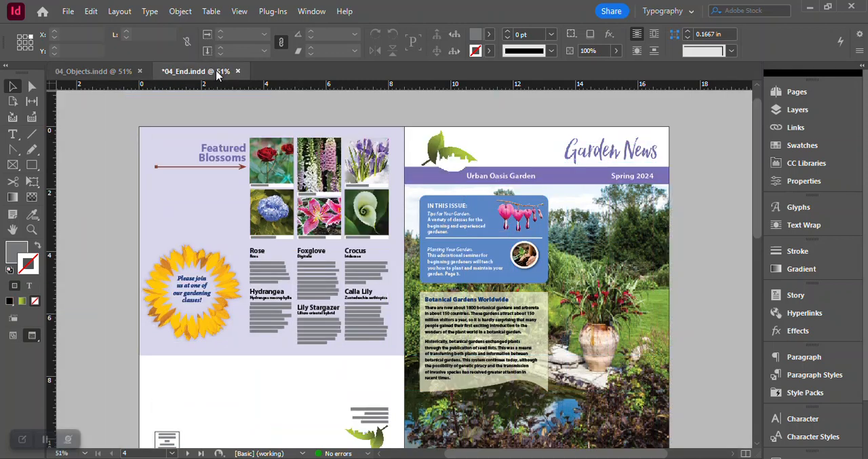
left_click(13, 335)
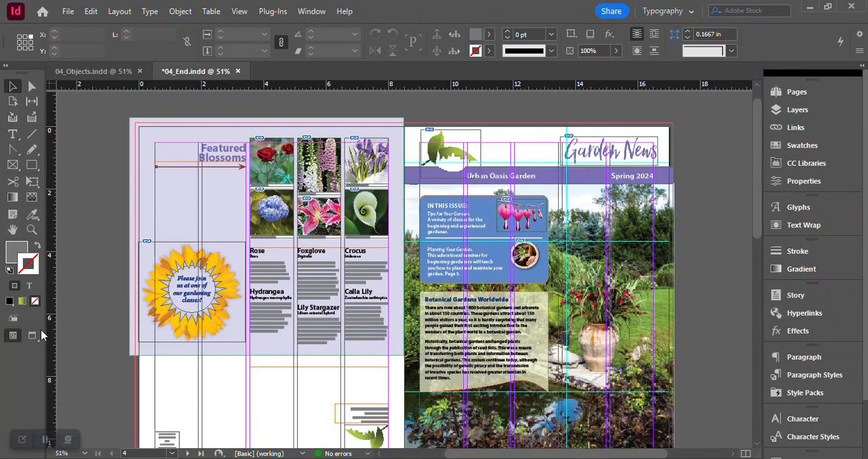
scroll(764, 197, "down", 2)
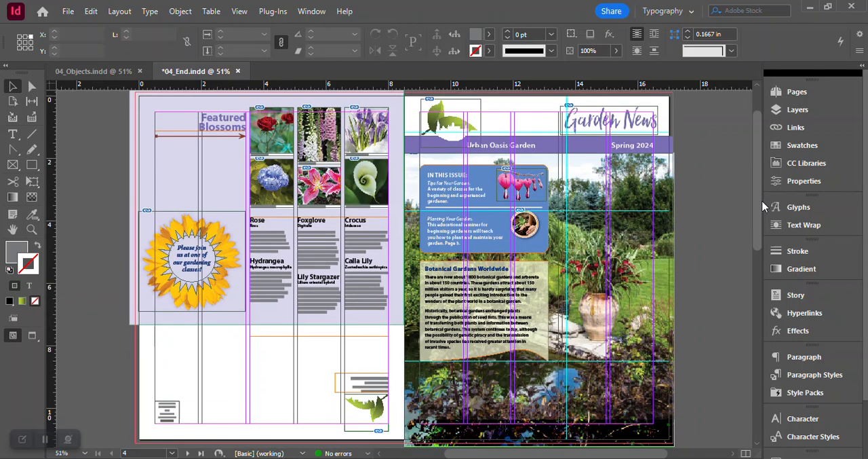
left_click(116, 73)
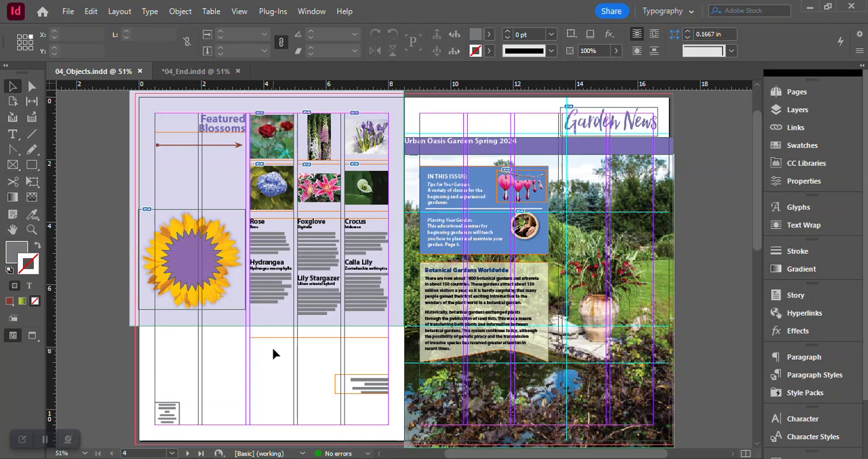
left_click(201, 67)
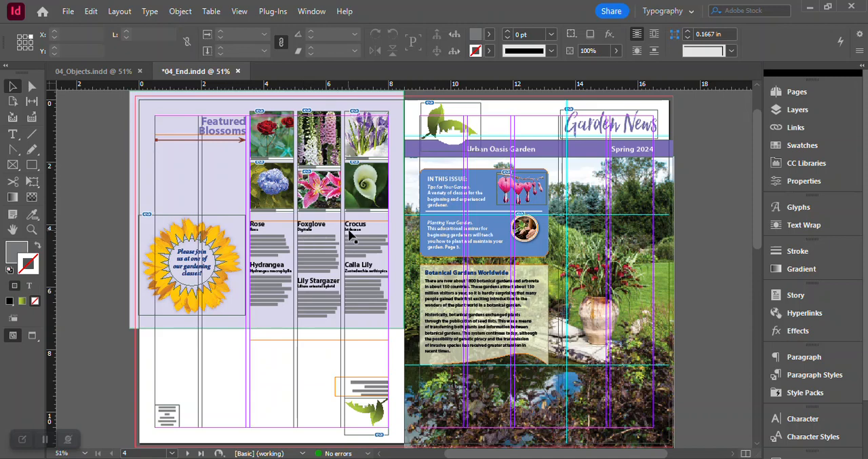
left_click(117, 71)
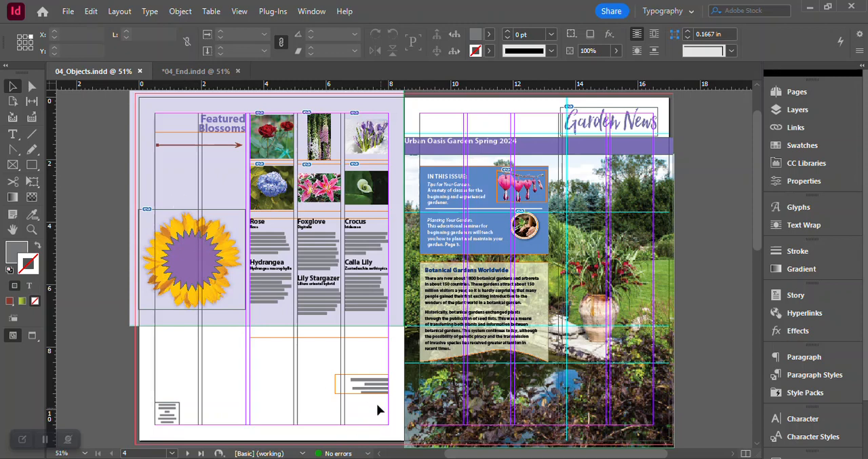
left_click(190, 76)
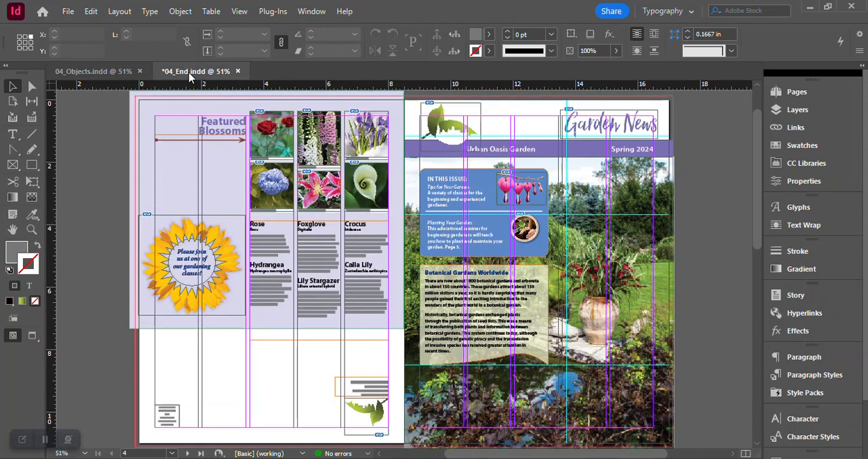
scroll(467, 456, "right", 1)
scroll(467, 456, "right", 2)
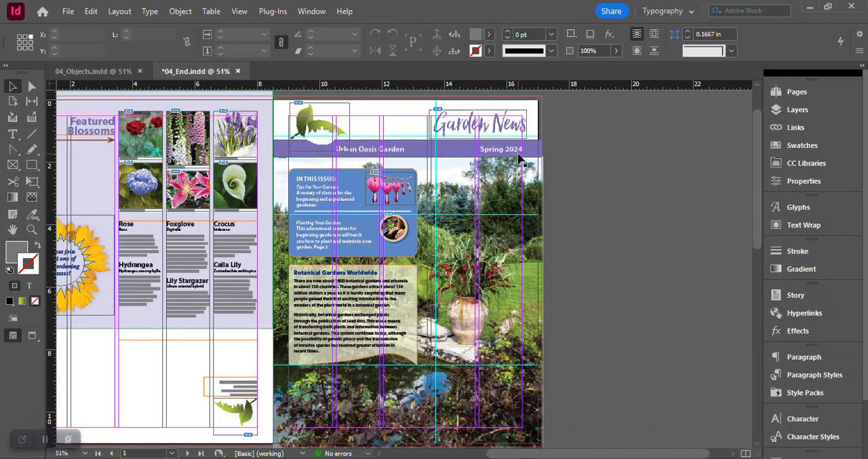
- Compare the class calendar and Flowering Perennials spread on pages 2 and 3 between 04_End and 04_Objects
scroll(510, 289, "down", 5)
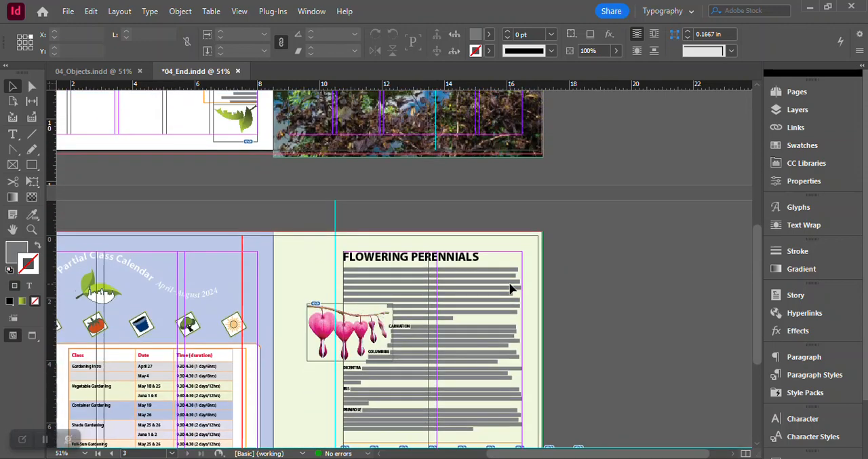
scroll(511, 289, "down", 2)
left_click(107, 71)
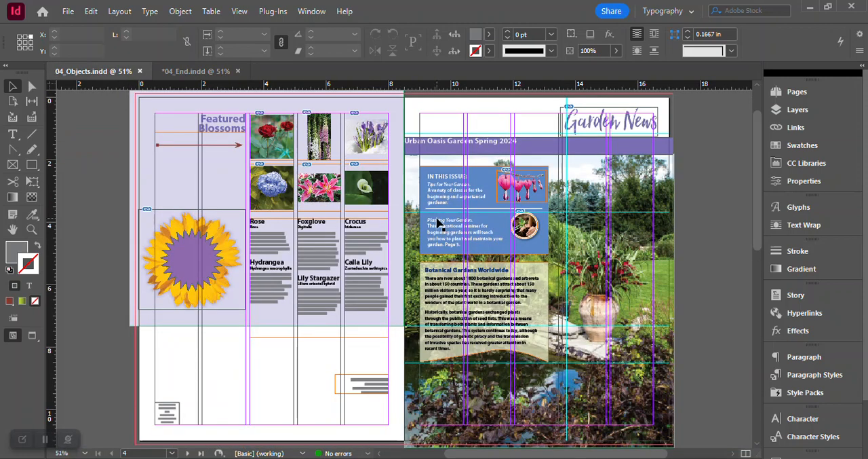
scroll(487, 248, "down", 5)
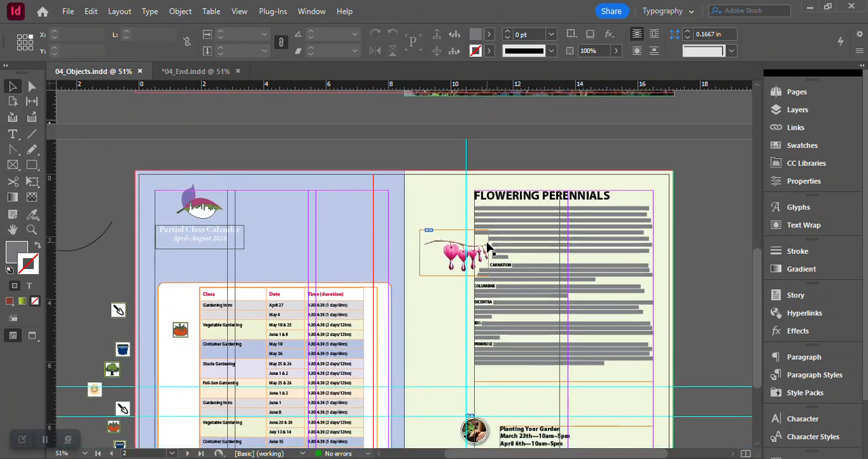
scroll(487, 248, "down", 2)
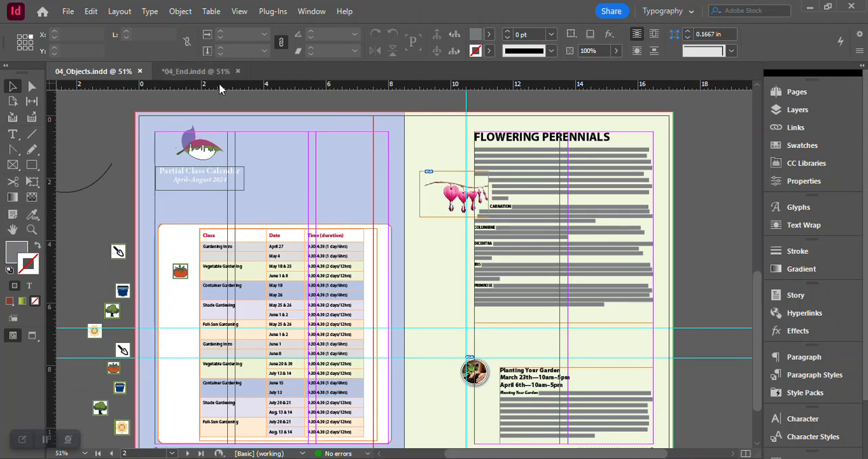
left_click(212, 71)
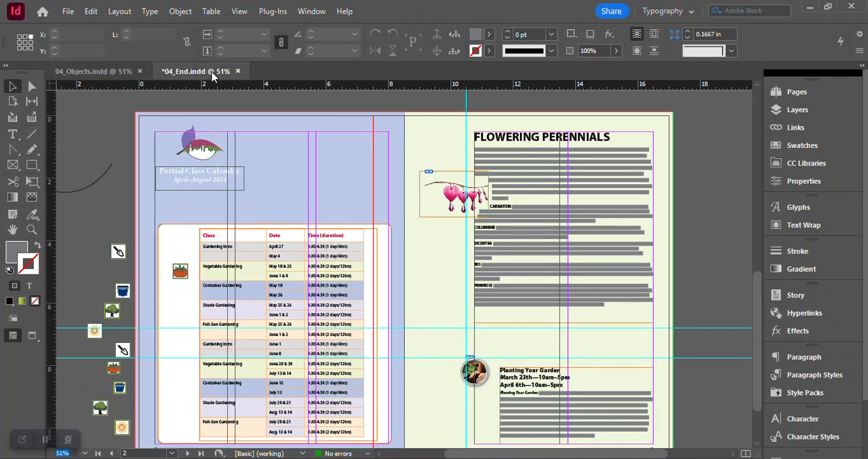
scroll(549, 331, "left", 5)
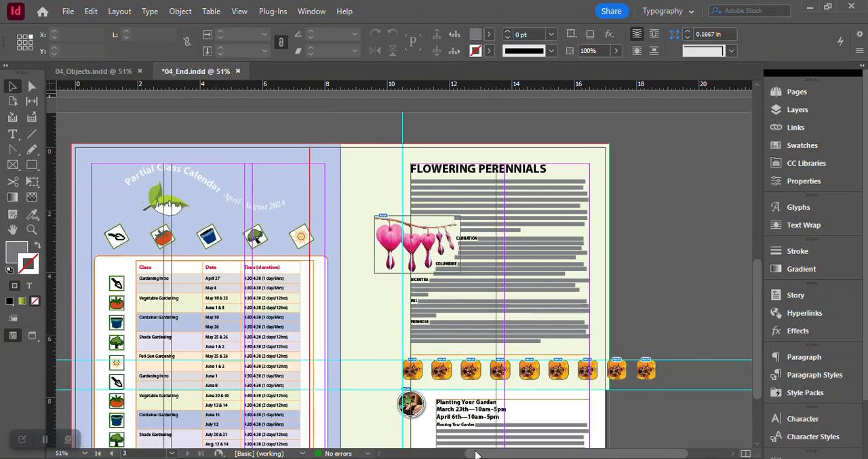
scroll(610, 306, "down", 2)
scroll(607, 306, "up", 1)
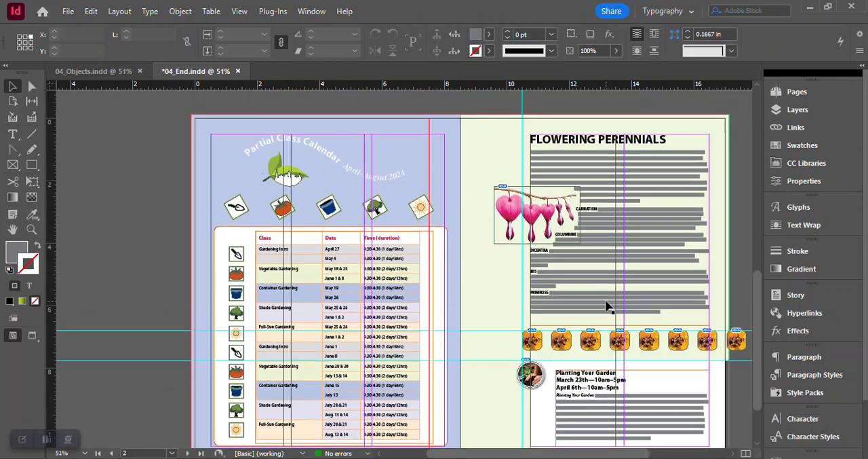
left_click_drag(581, 453, 599, 451)
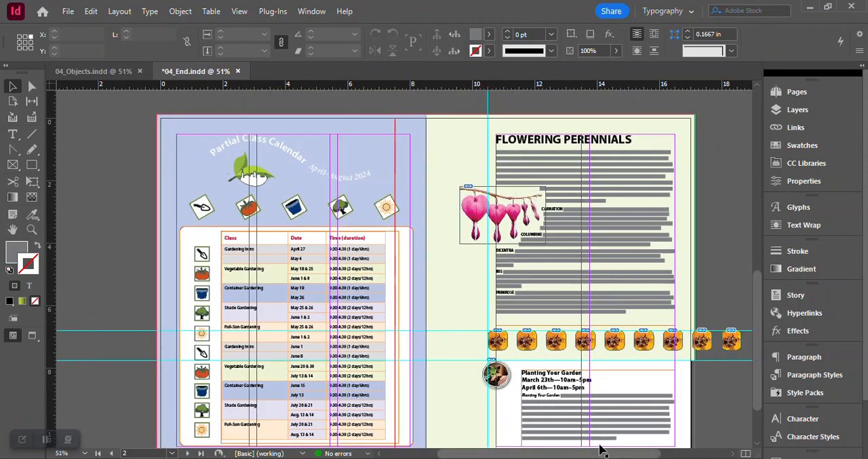
scroll(609, 420, "down", 1)
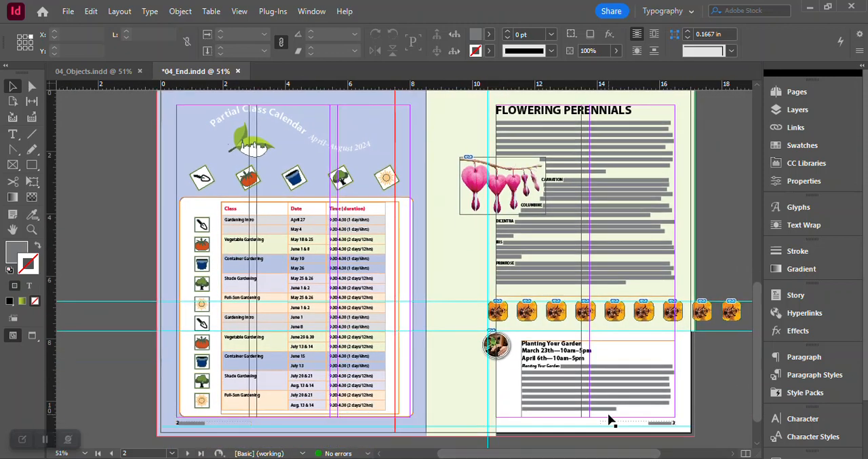
- Check the logo, calendar title, class icons, flower images and pasteboard items on pages 2 and 3 of 04_Objects against the 04_End layout
left_click(101, 71)
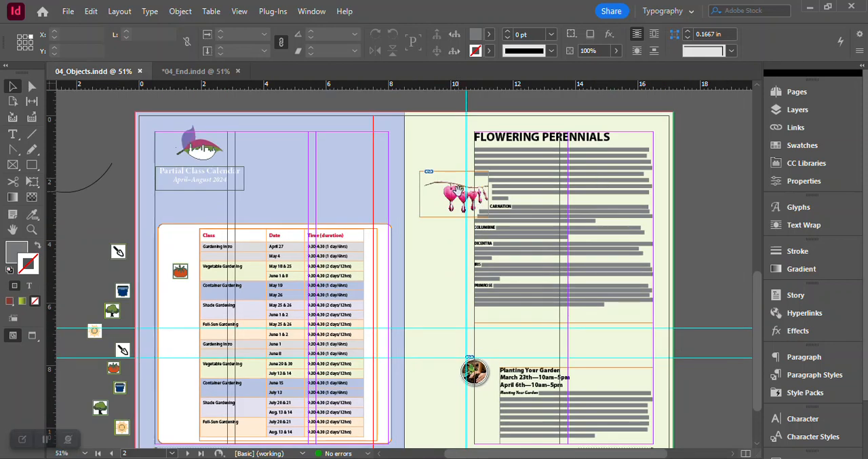
scroll(603, 202, "down", 2)
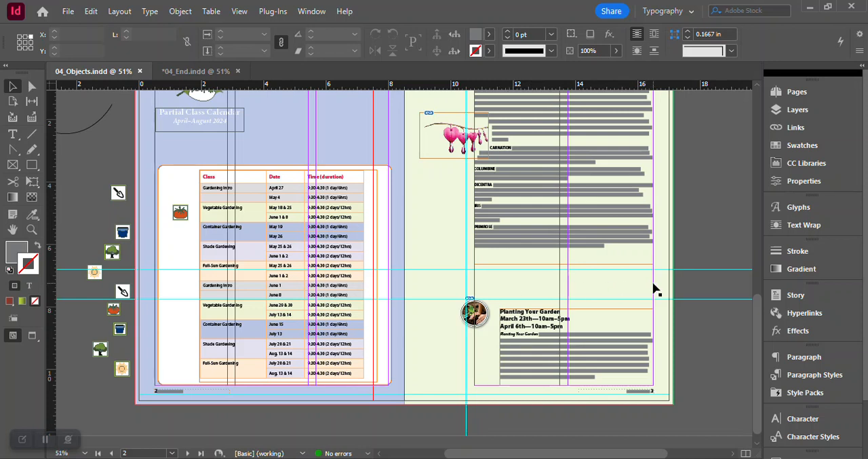
left_click(209, 72)
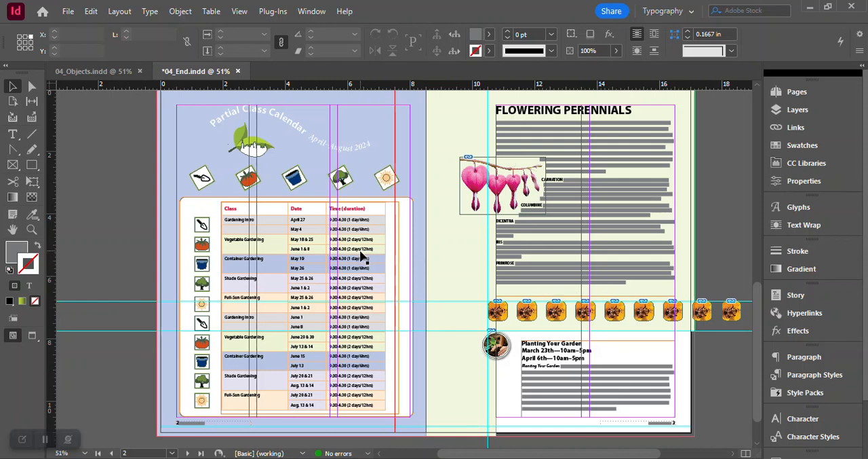
left_click(120, 74)
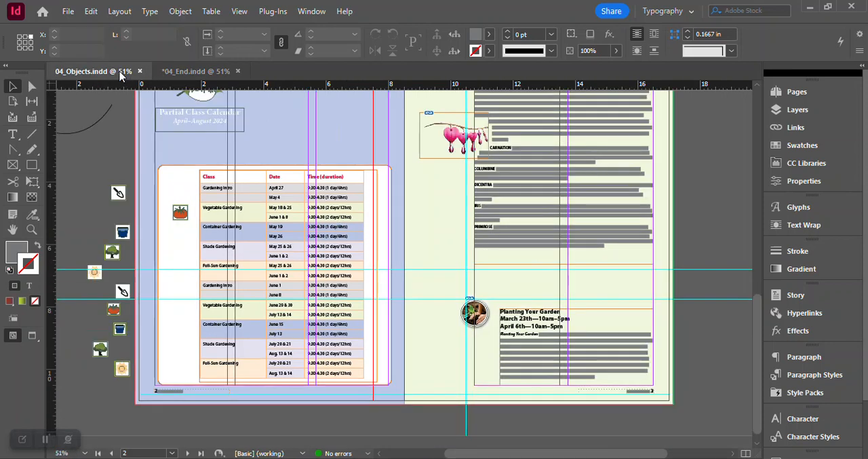
scroll(213, 243, "up", 1)
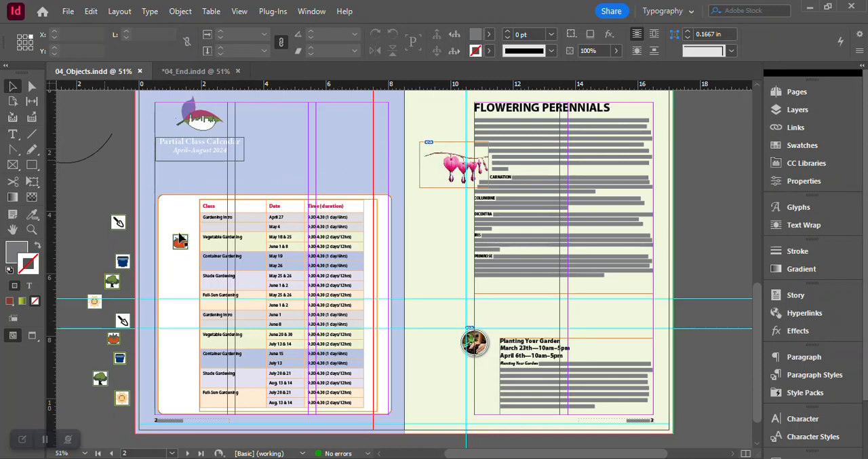
scroll(137, 173, "left", 3)
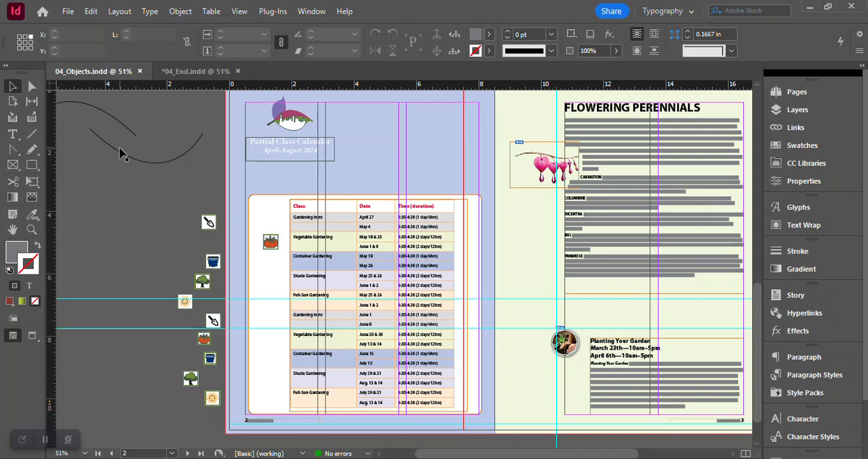
left_click(177, 71)
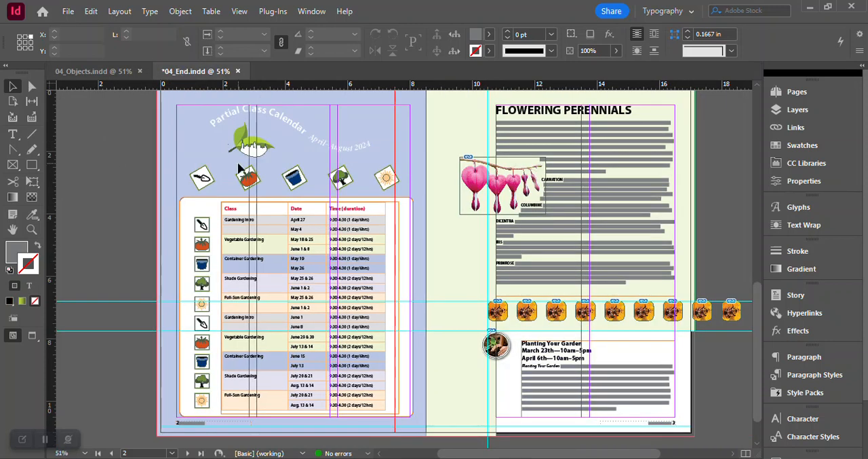
scroll(238, 163, "up", 1)
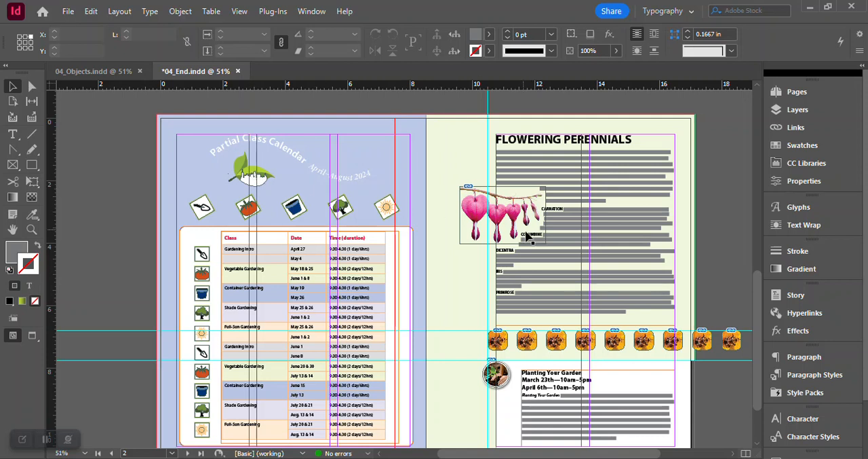
left_click(95, 72)
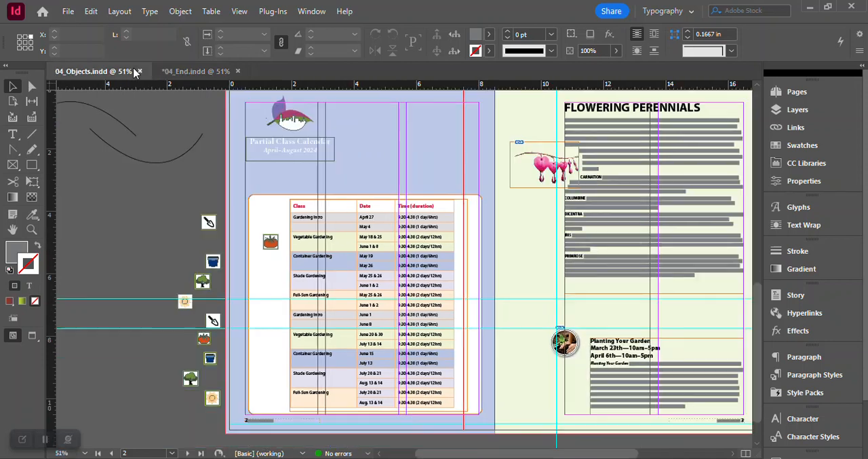